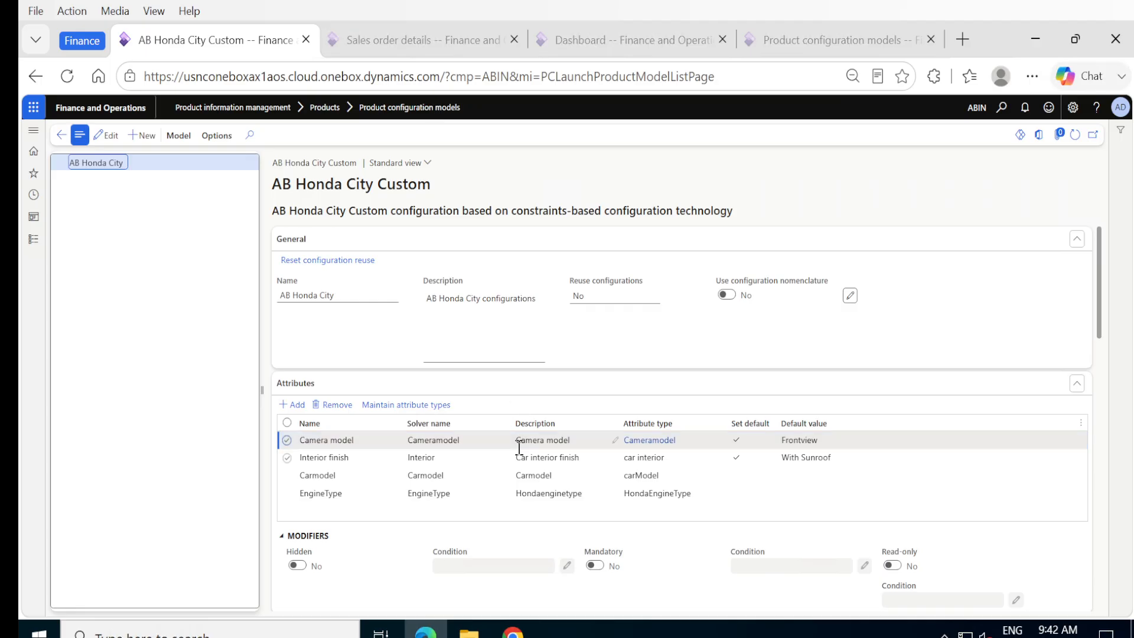
Step: Add a new version row for AB Honda City Custom with product P-000045
{"action": "scroll", "coordinate": [519, 443], "scroll_direction": "down", "scroll_amount": 5}
{"action": "scroll", "coordinate": [519, 448], "scroll_direction": "down", "scroll_amount": 8}
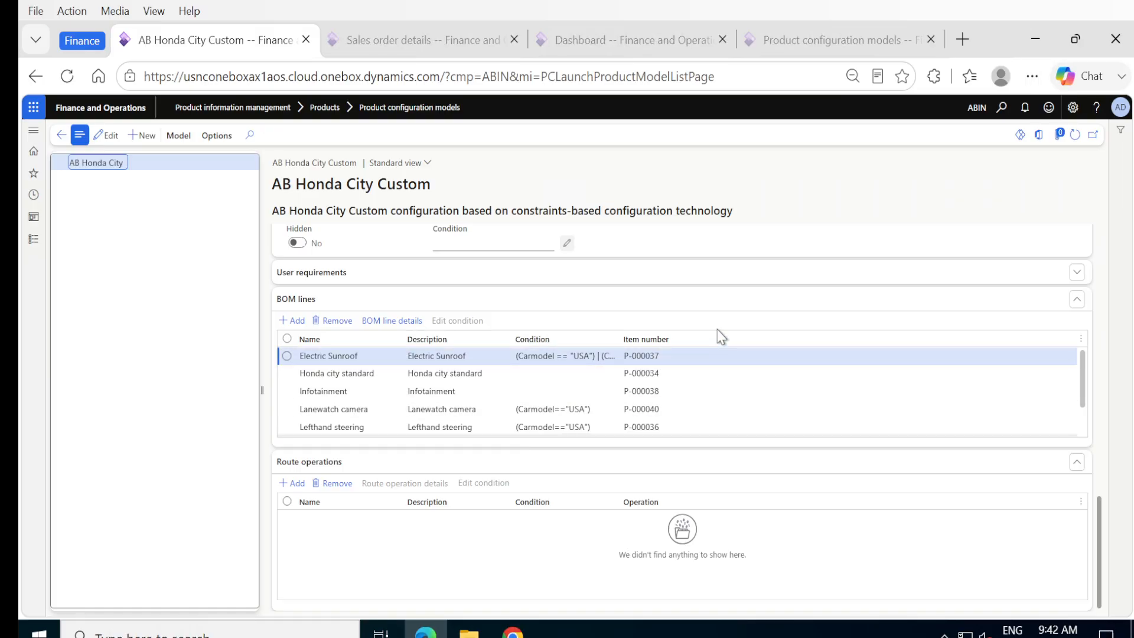
{"action": "scroll", "coordinate": [721, 337], "scroll_direction": "up", "scroll_amount": 5}
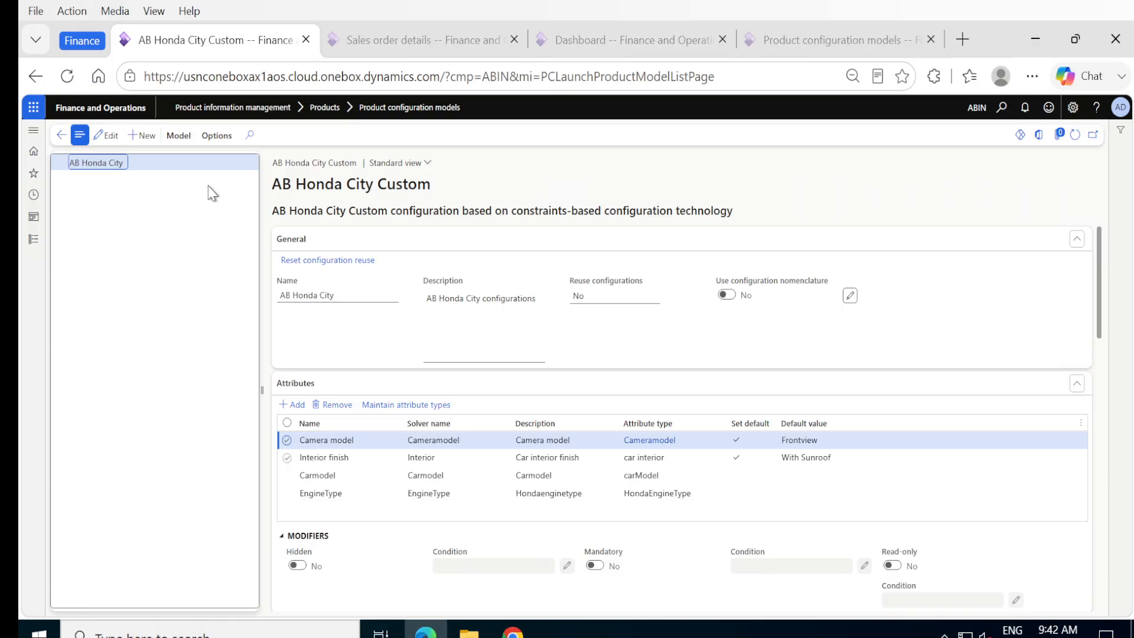
{"action": "left_click", "coordinate": [179, 137]}
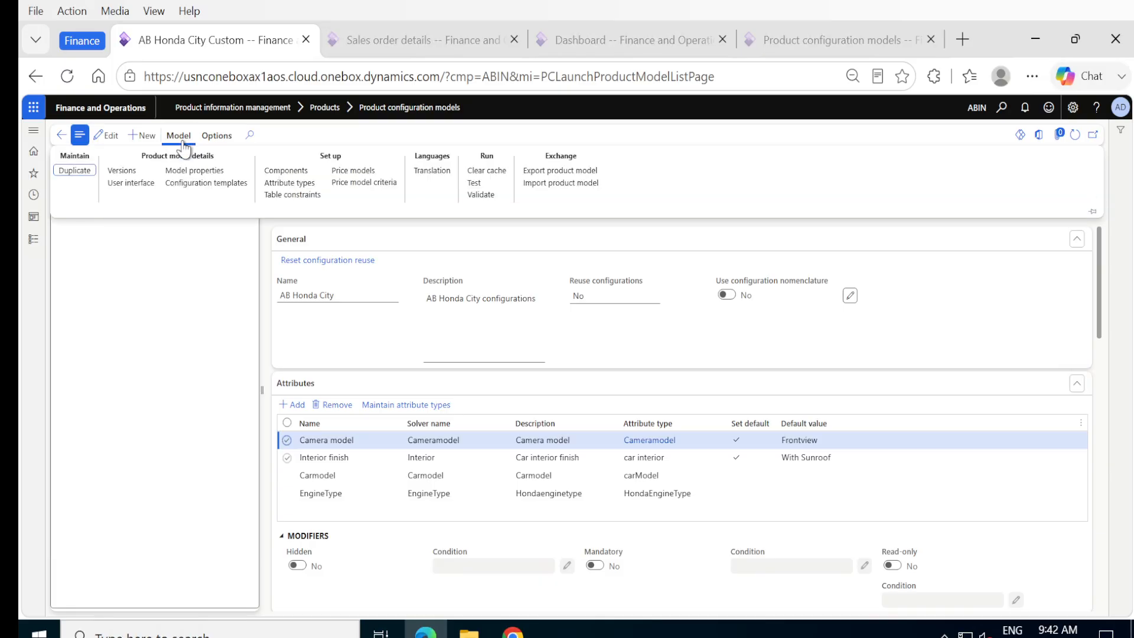
{"action": "left_click", "coordinate": [122, 172]}
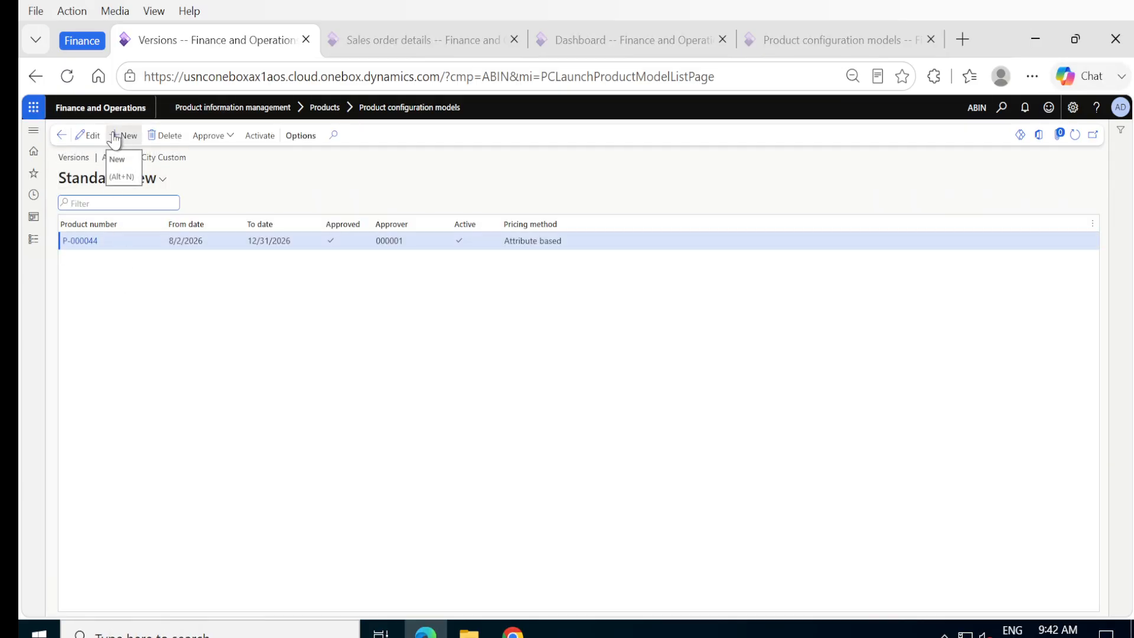
{"action": "left_click", "coordinate": [117, 137]}
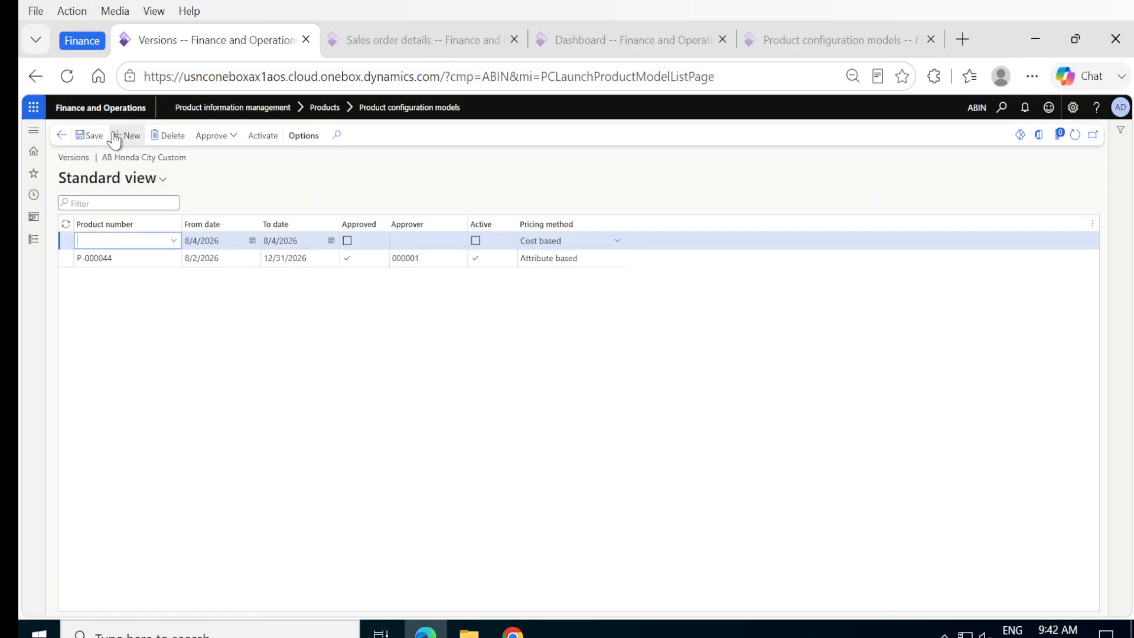
{"action": "left_click", "coordinate": [174, 240]}
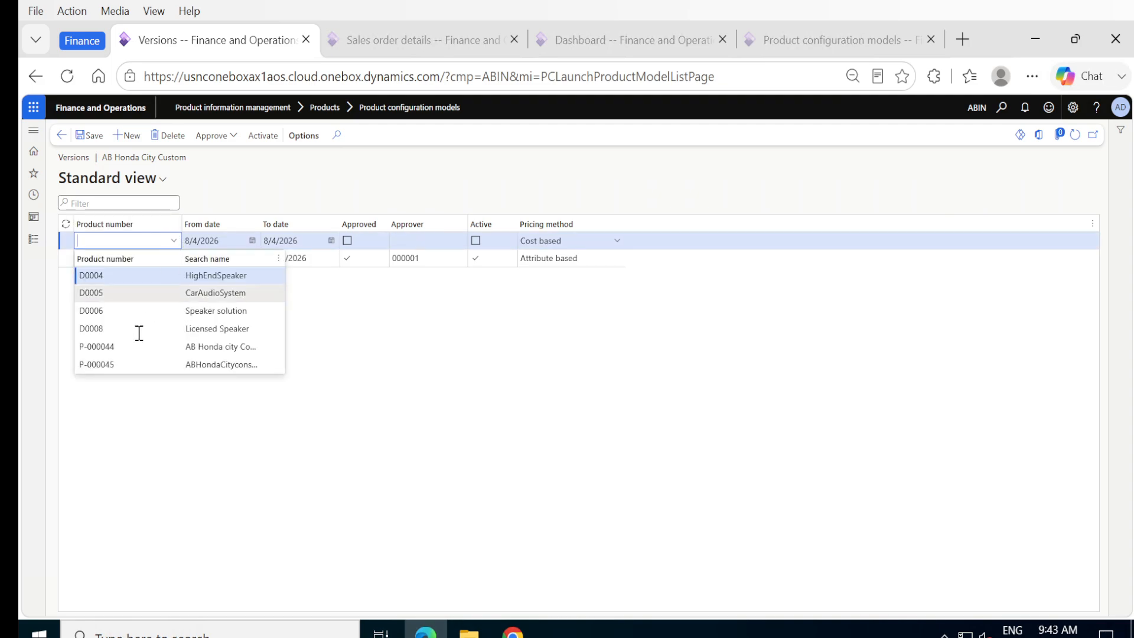
{"action": "left_click", "coordinate": [110, 365]}
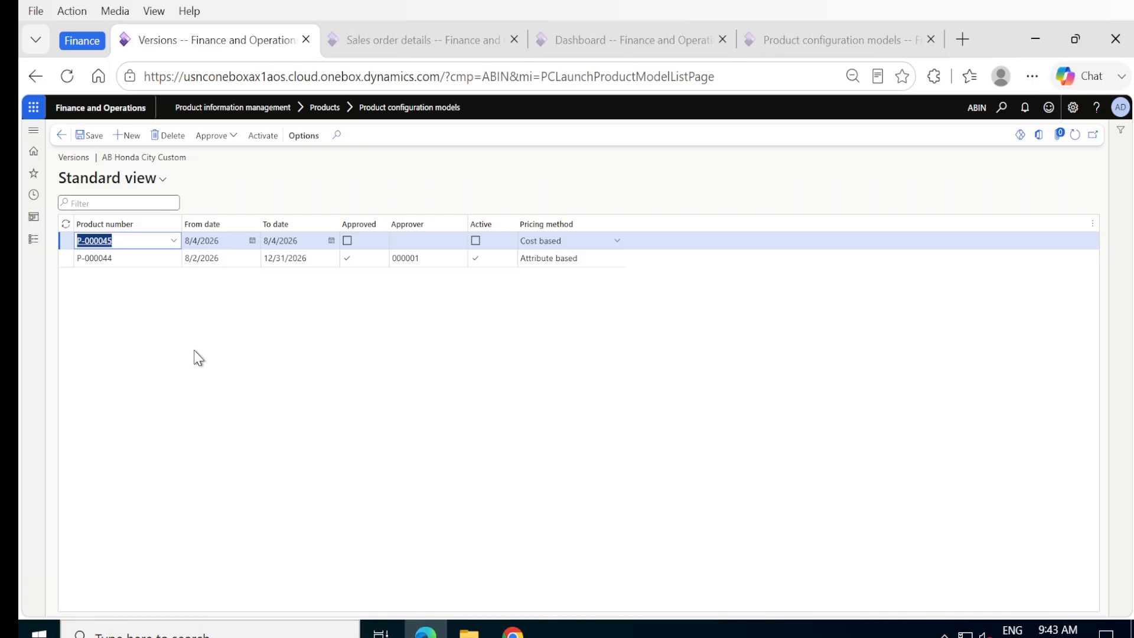
Step: Set the version's validity from 1/1/2026 to 12/31/2026
{"action": "left_click", "coordinate": [253, 240]}
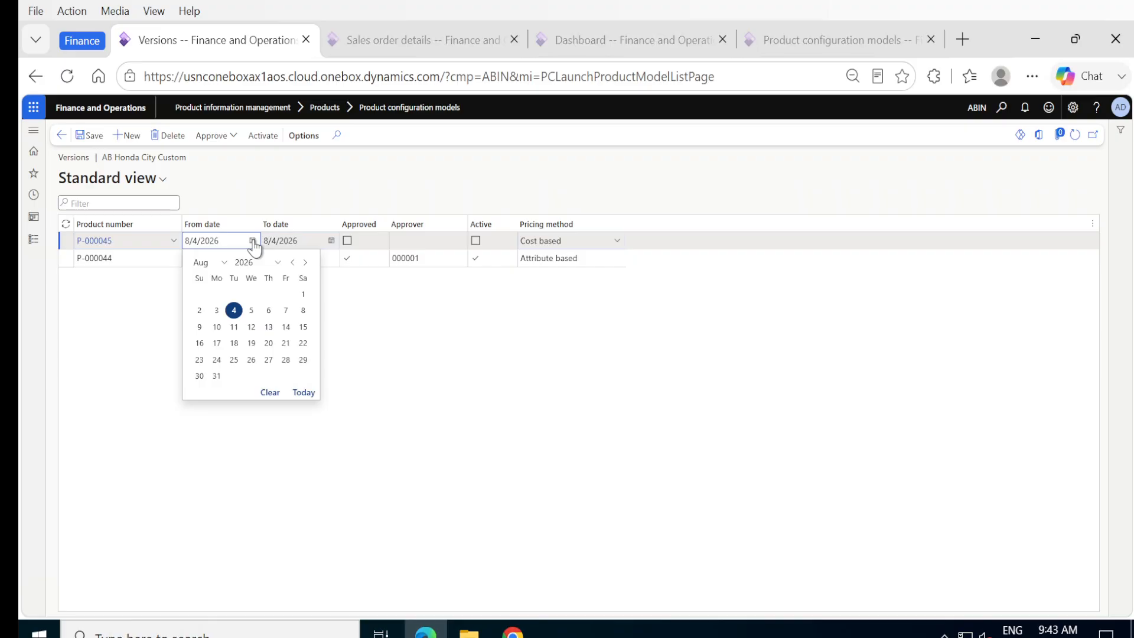
{"action": "left_click", "coordinate": [222, 264]}
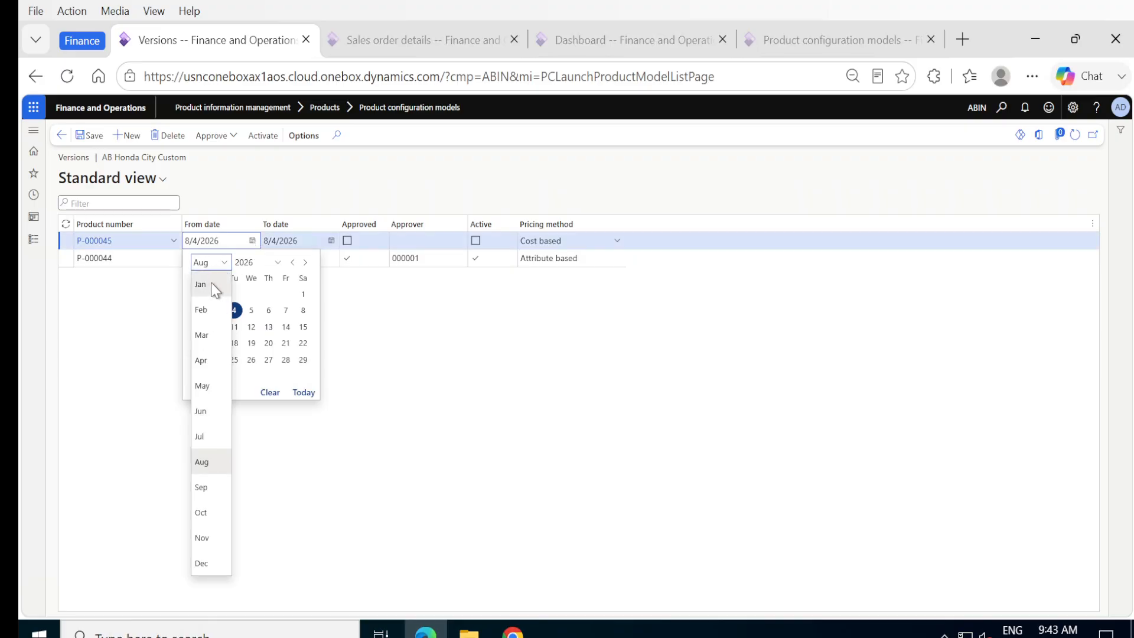
{"action": "left_click", "coordinate": [214, 285]}
{"action": "left_click", "coordinate": [268, 293]}
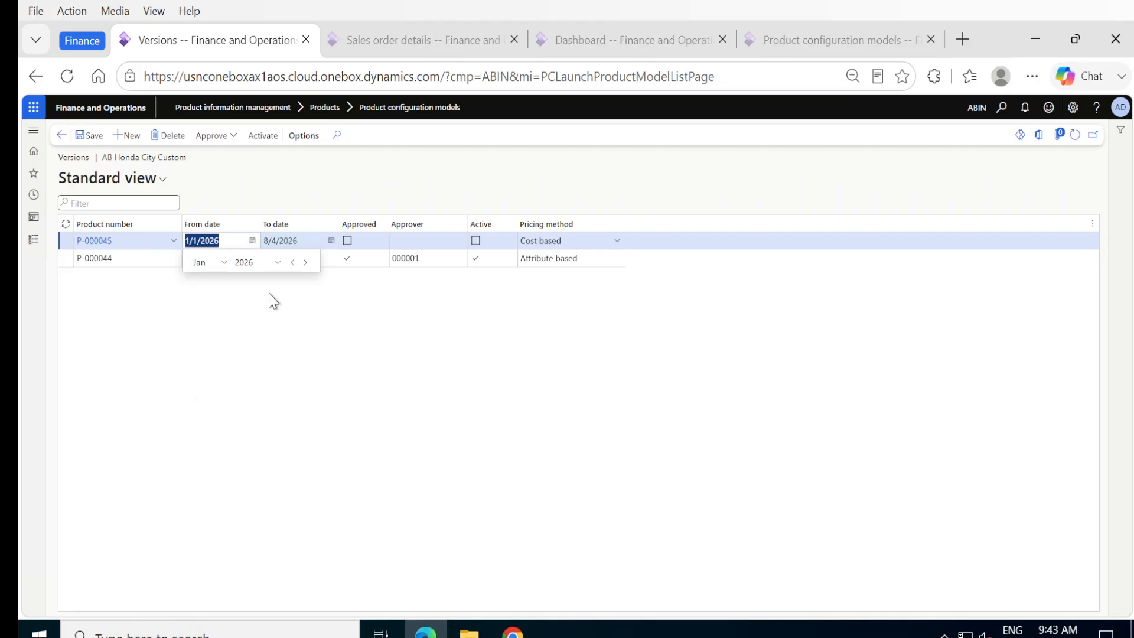
{"action": "left_click", "coordinate": [332, 241]}
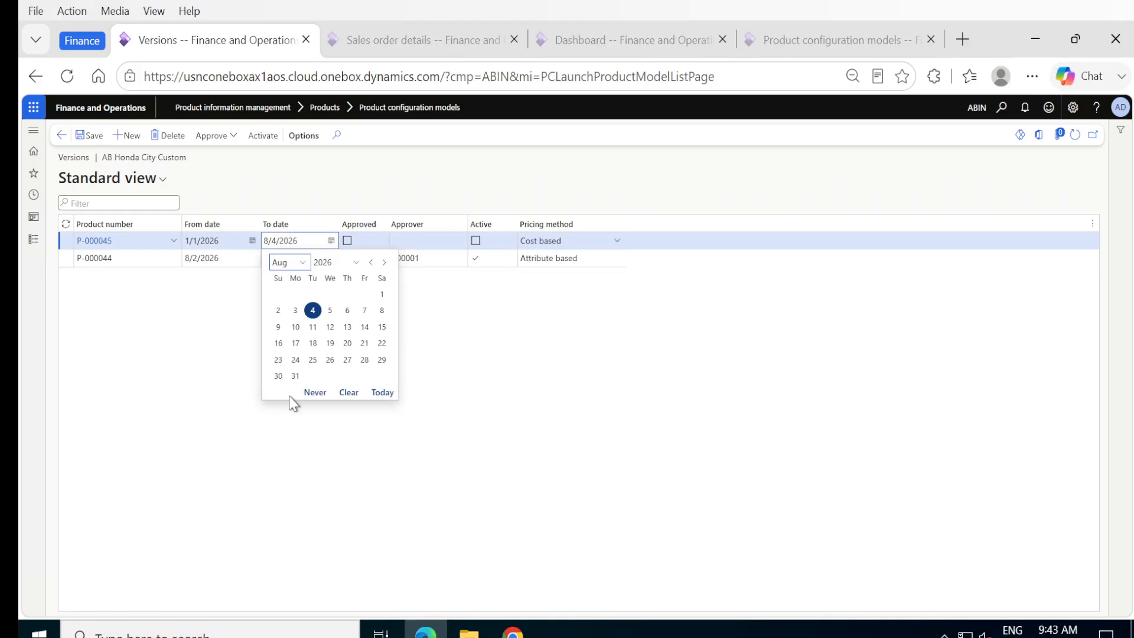
{"action": "left_click", "coordinate": [294, 263]}
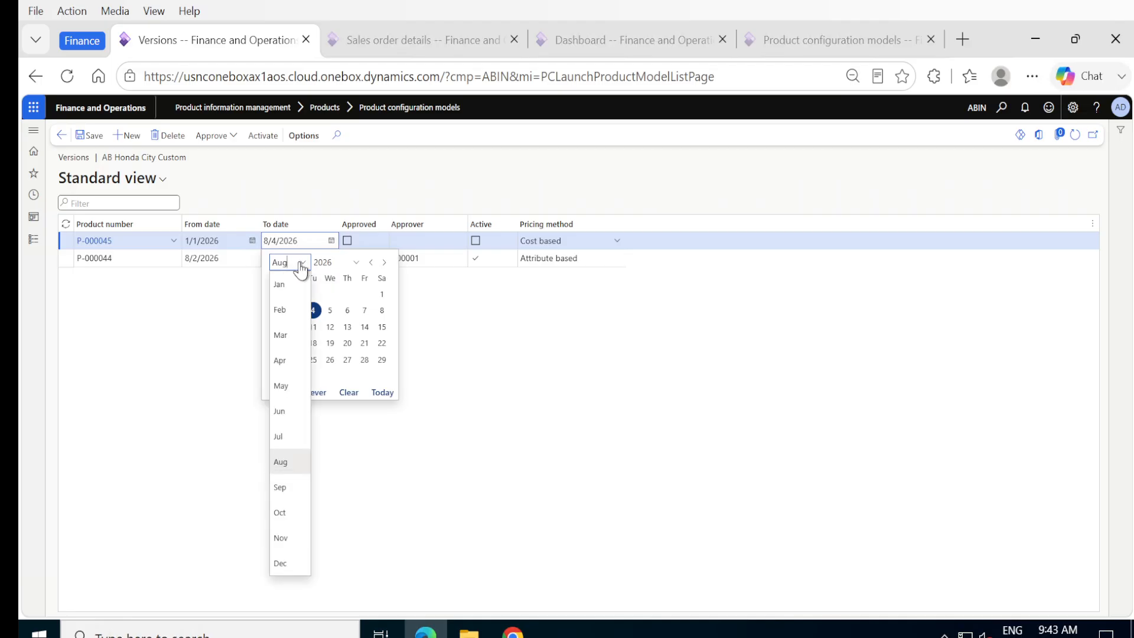
{"action": "left_click", "coordinate": [280, 561]}
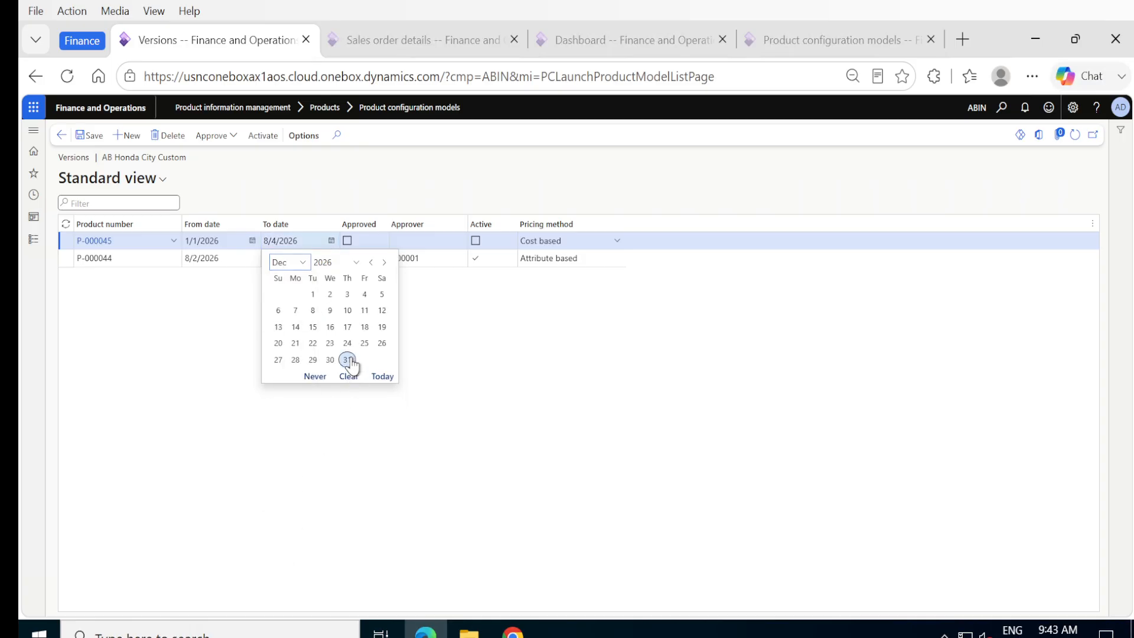
{"action": "left_click", "coordinate": [348, 360]}
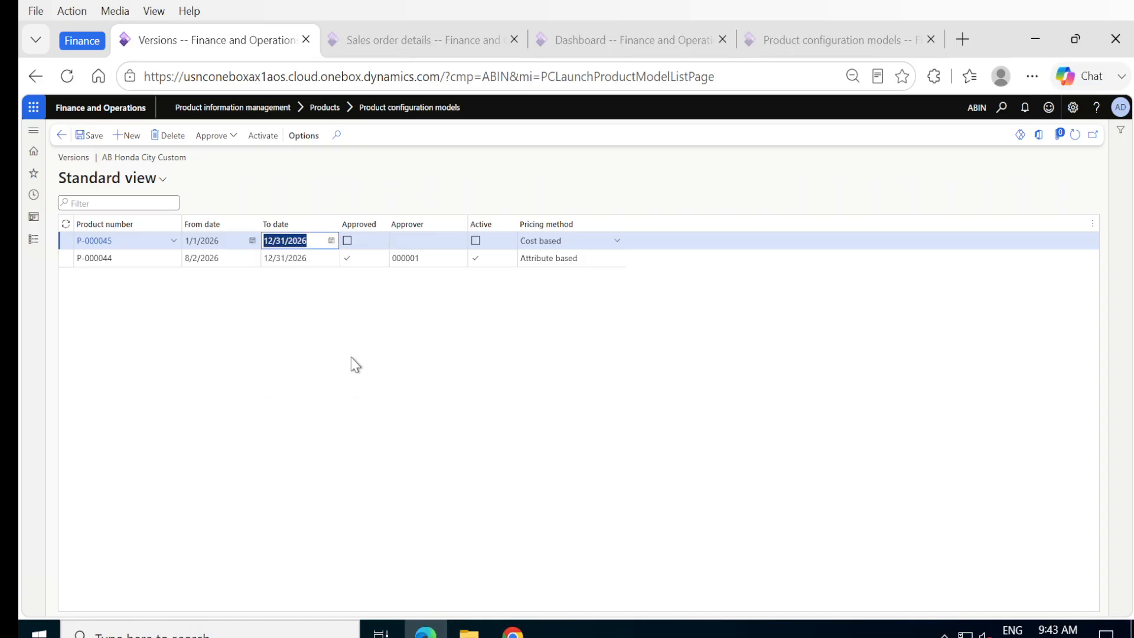
Step: Approve the P-000045 version with the selected approving employee and activate it
{"action": "left_click", "coordinate": [233, 135]}
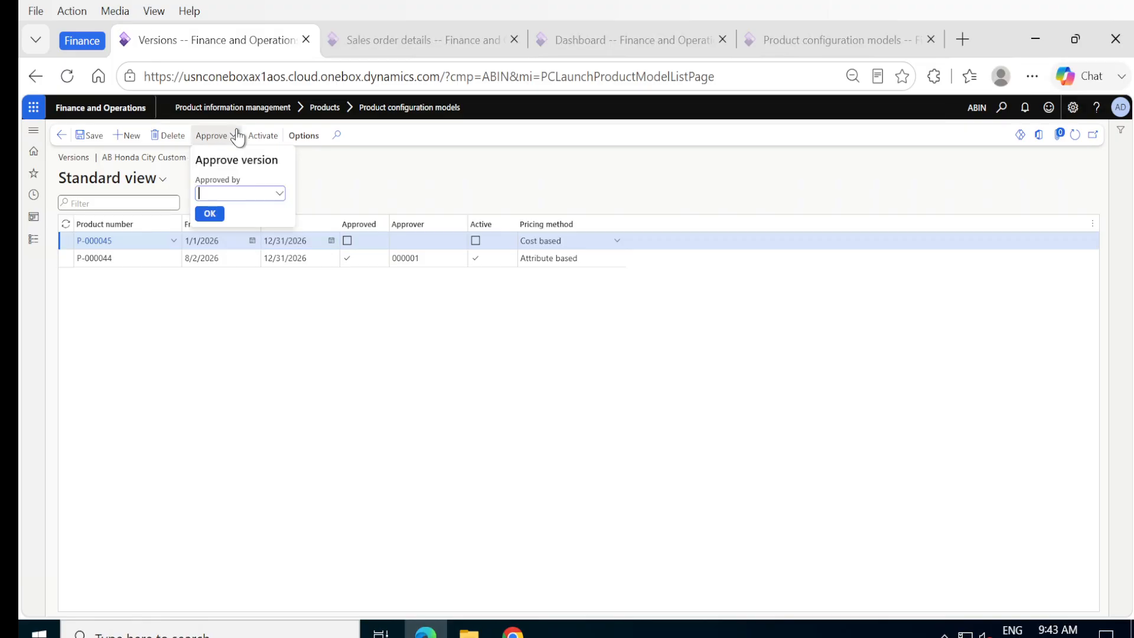
{"action": "left_click", "coordinate": [276, 195]}
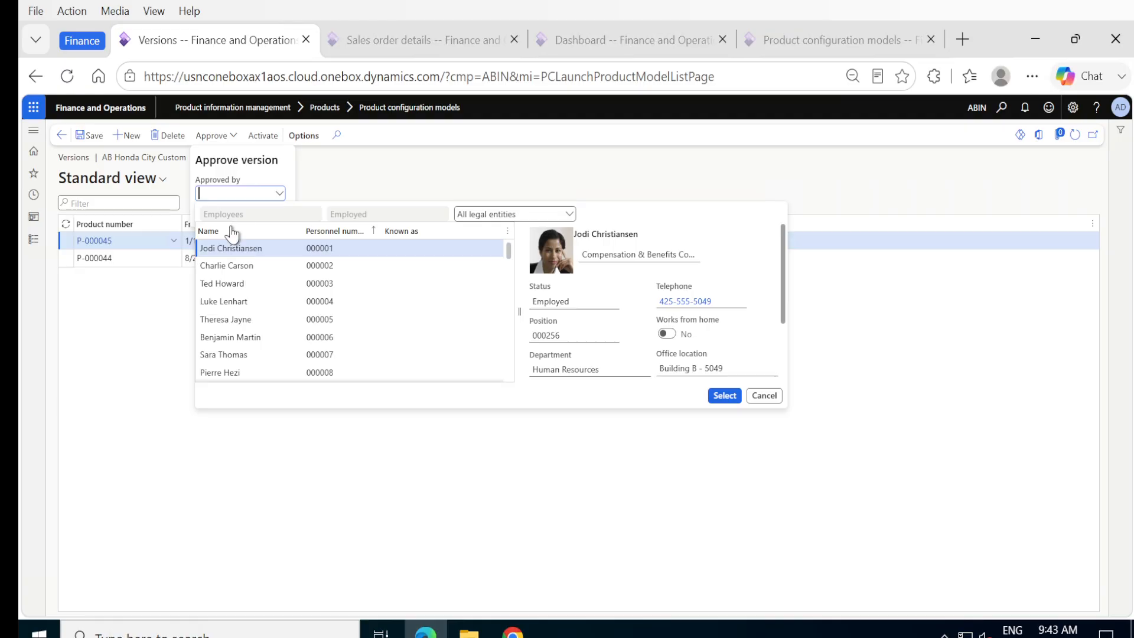
{"action": "left_click", "coordinate": [725, 396]}
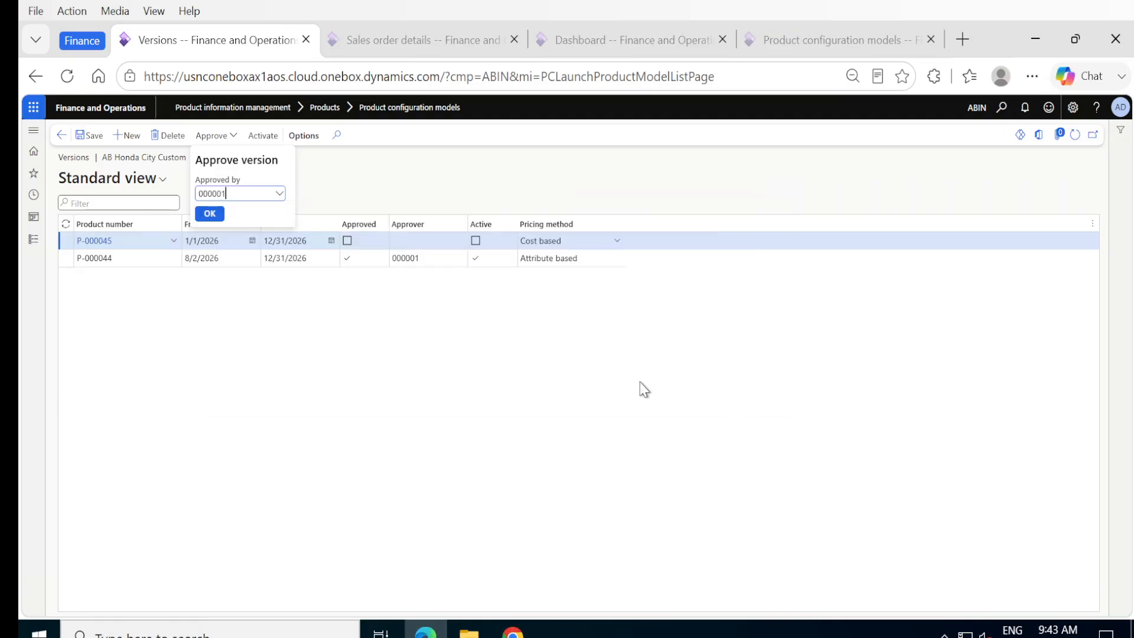
{"action": "left_click", "coordinate": [210, 214]}
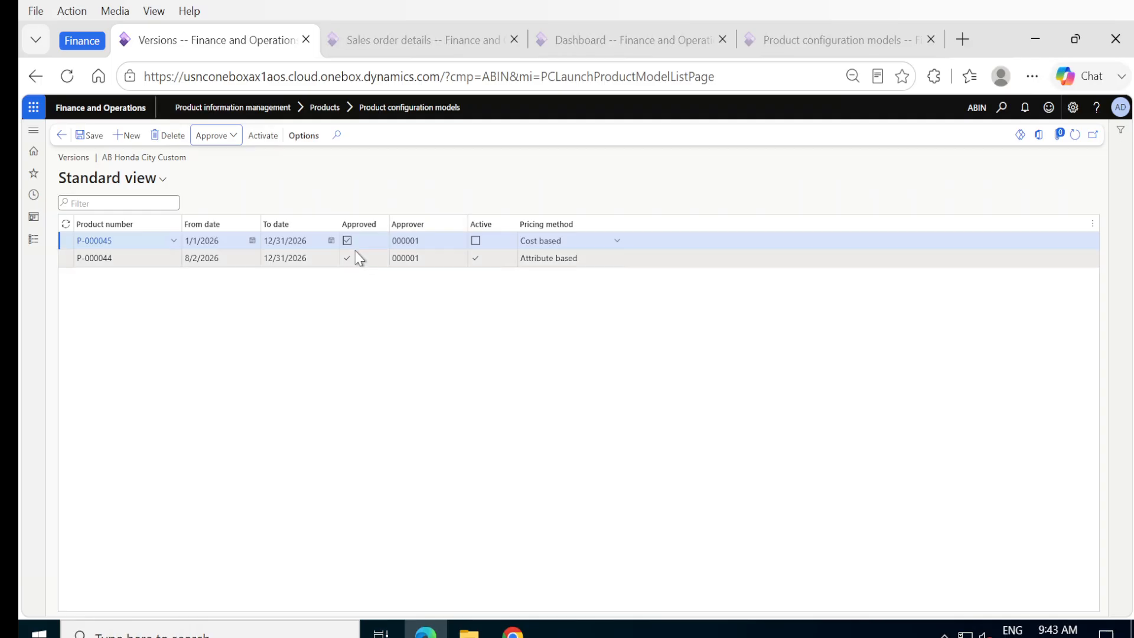
{"action": "left_click", "coordinate": [259, 137]}
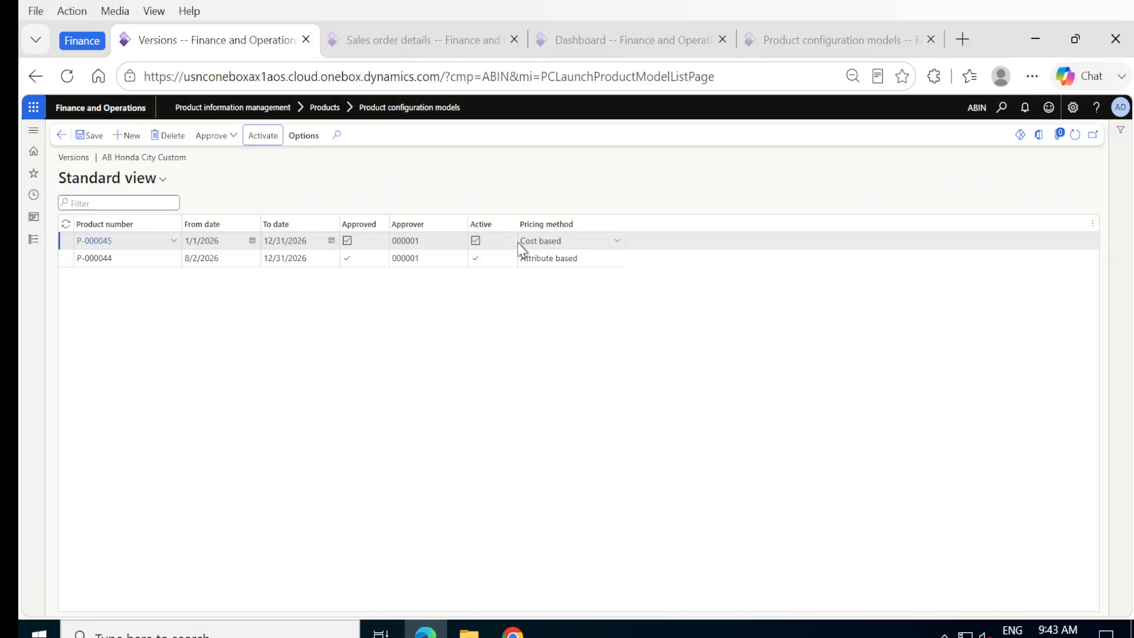
{"action": "left_click", "coordinate": [618, 242]}
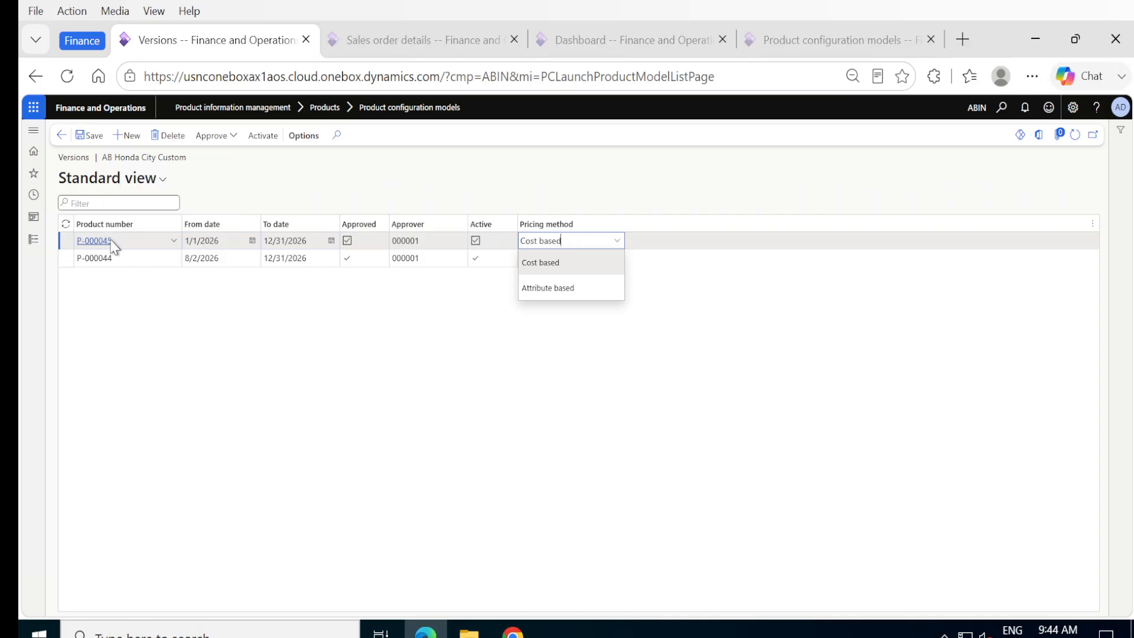
Step: Change the P-000045 version's pricing method to Attribute based and save
{"action": "mouse_move", "coordinate": [140, 244]}
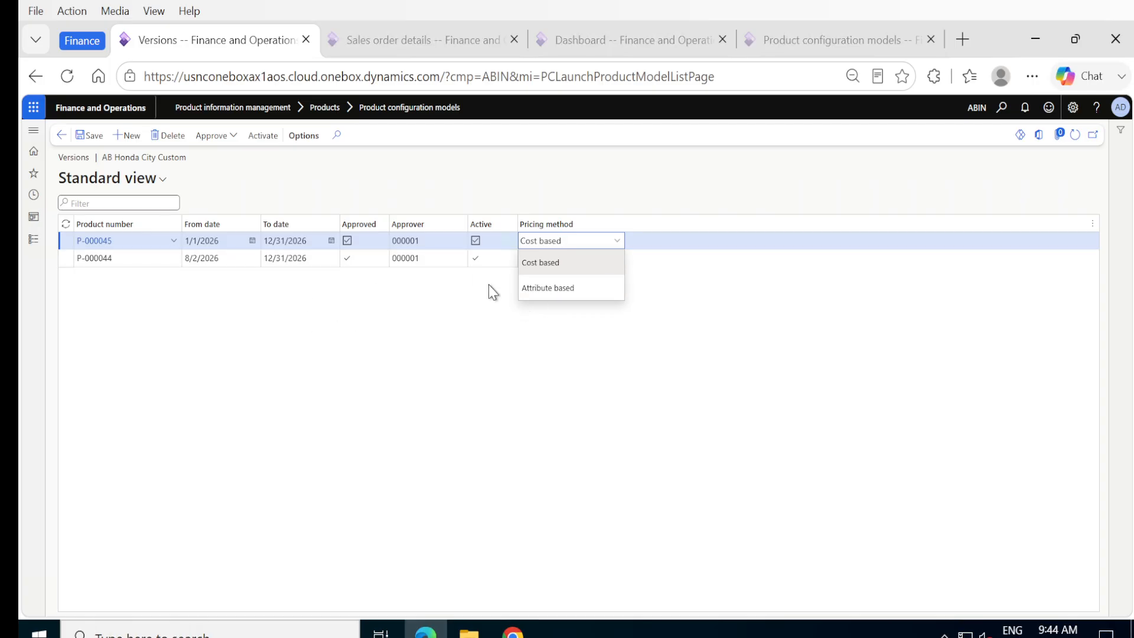
{"action": "left_click", "coordinate": [542, 287]}
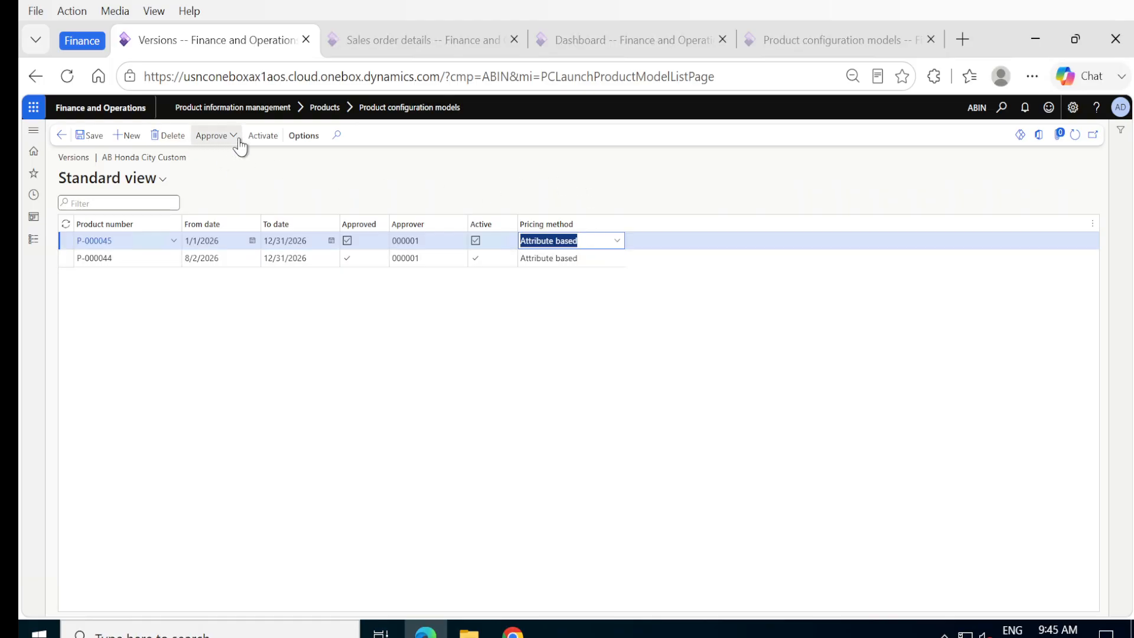
{"action": "left_click", "coordinate": [89, 138]}
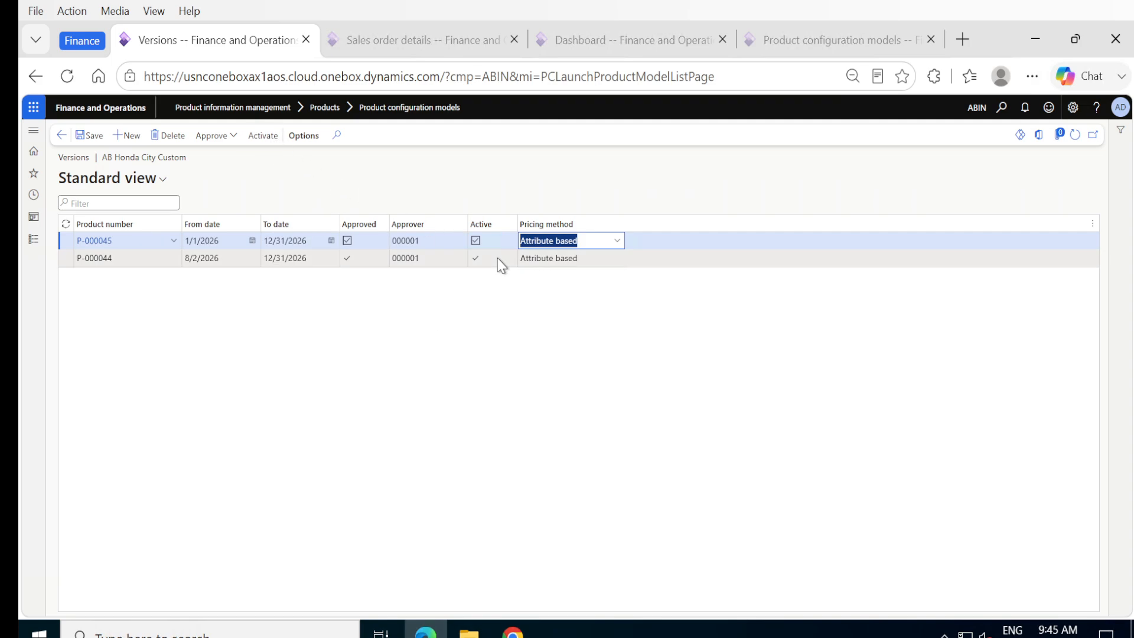
Step: Re-approve the P-000045 version and activate it again
{"action": "left_click", "coordinate": [206, 137]}
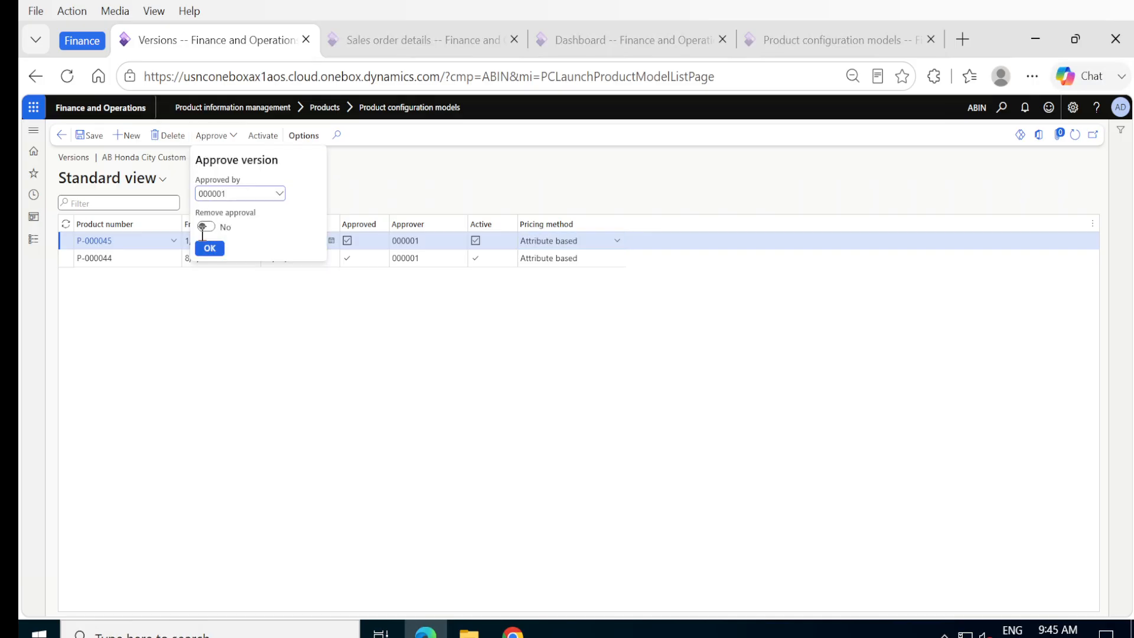
{"action": "left_click", "coordinate": [208, 249]}
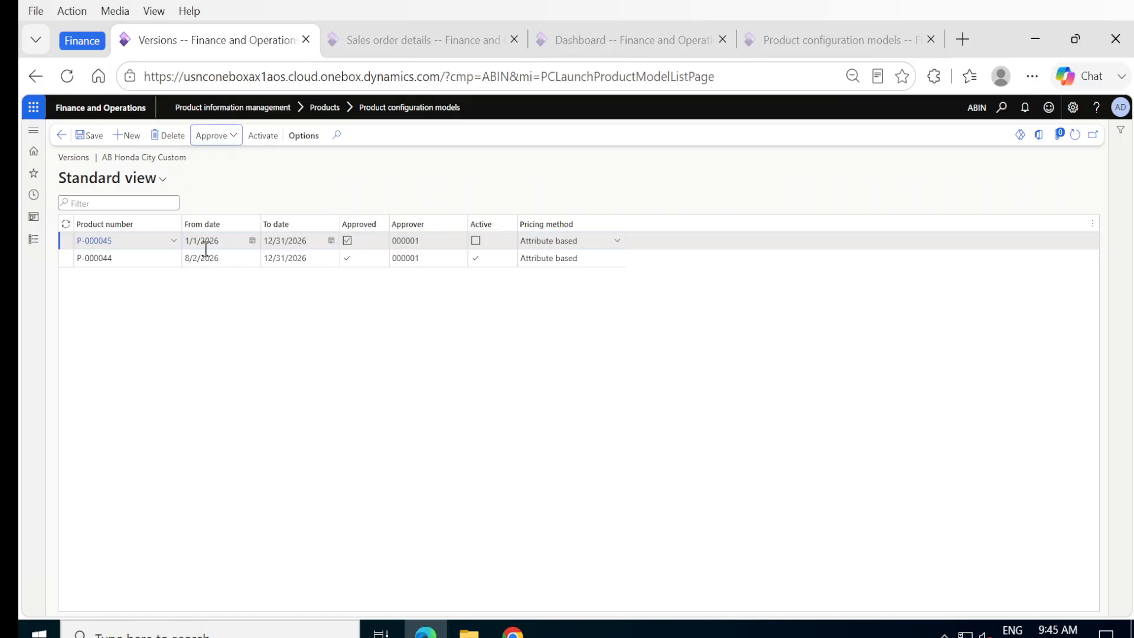
{"action": "left_click", "coordinate": [267, 139]}
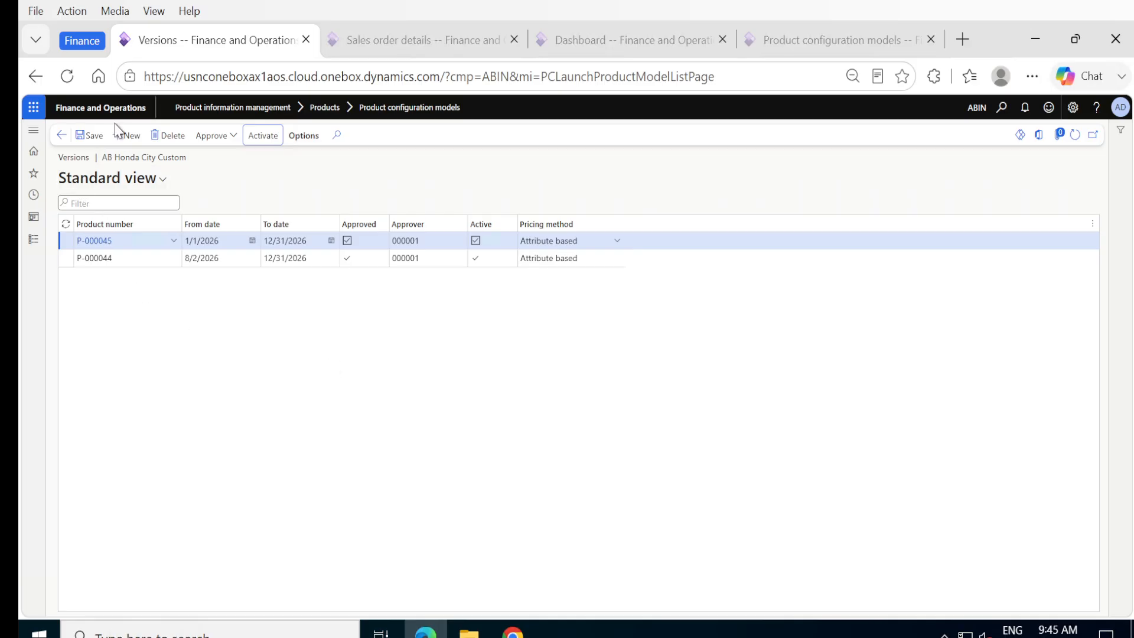
Step: Go back to the AB Honda City Custom model and open its Attribute based price model
{"action": "left_click", "coordinate": [63, 136]}
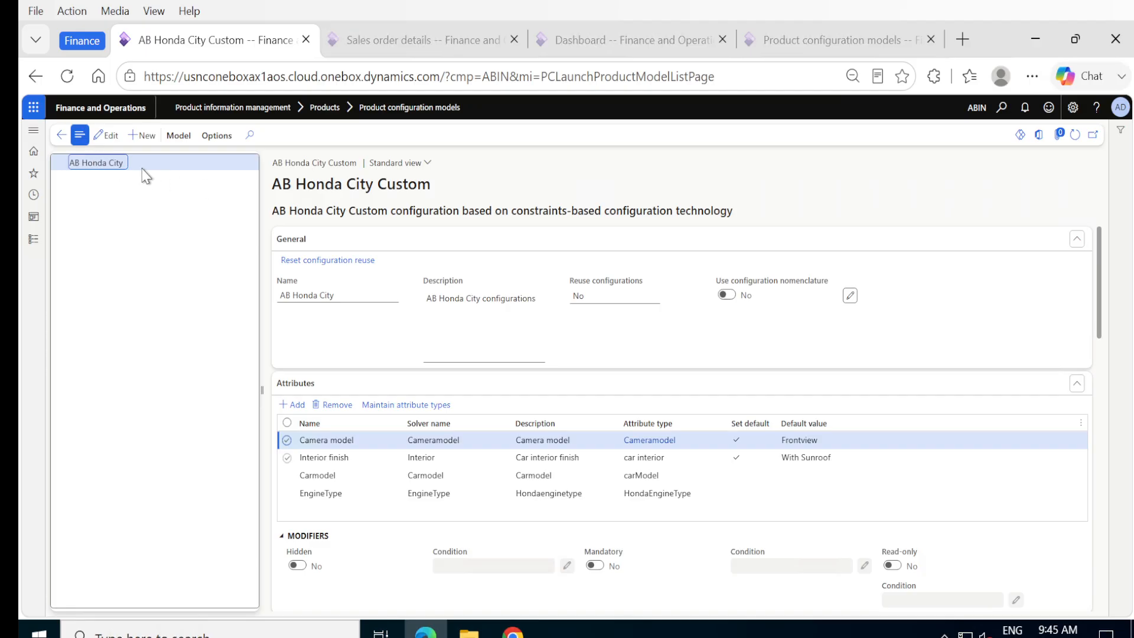
{"action": "left_click", "coordinate": [179, 137]}
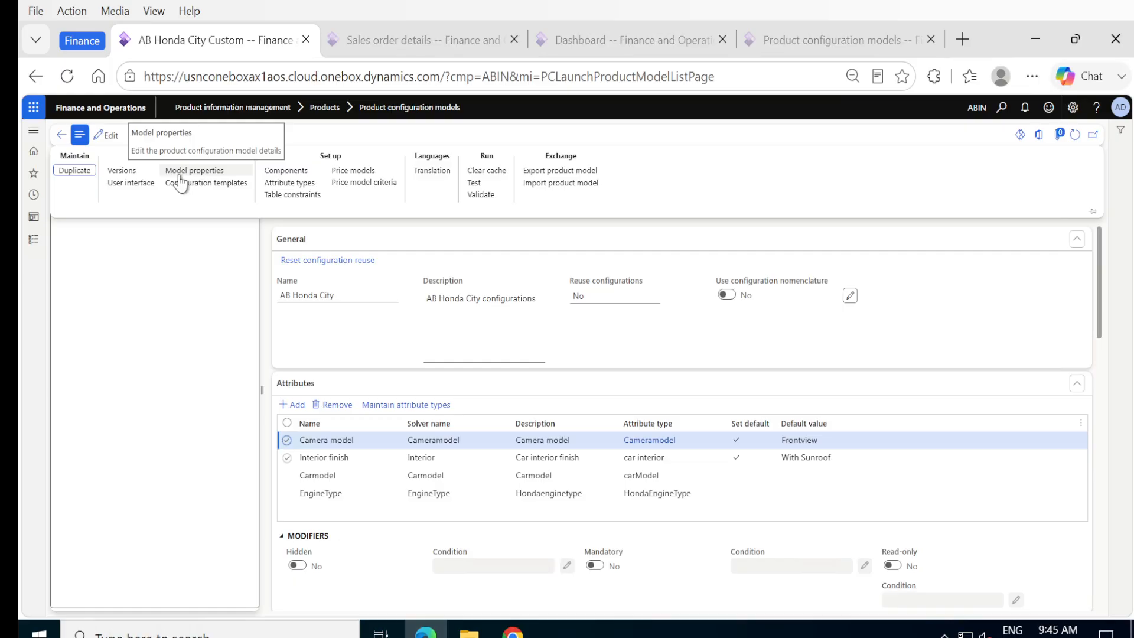
{"action": "left_click", "coordinate": [349, 173]}
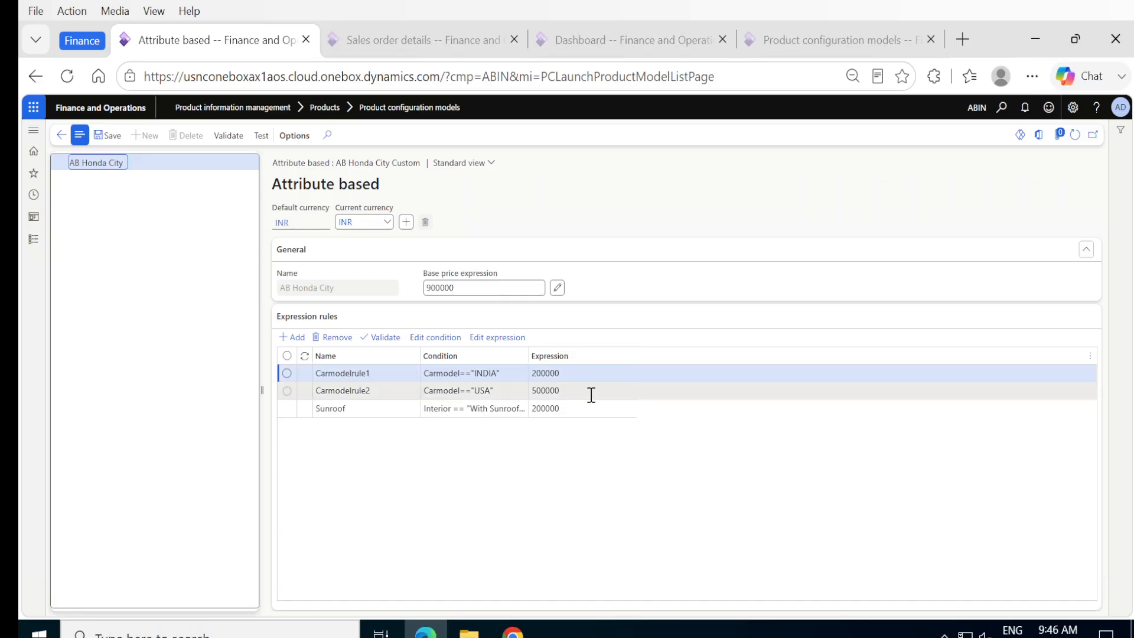
Step: Review the Carmodelrule1 and Carmodelrule2 expressions, then open the Sunroof rule's condition for editing
{"action": "left_click", "coordinate": [357, 373]}
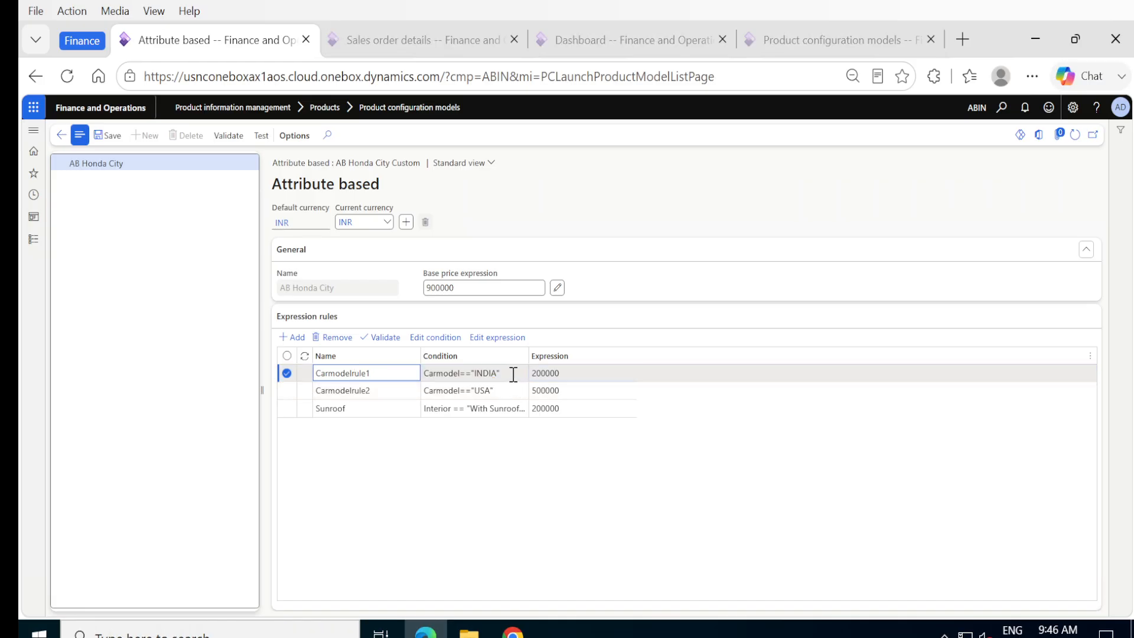
{"action": "left_click", "coordinate": [591, 376]}
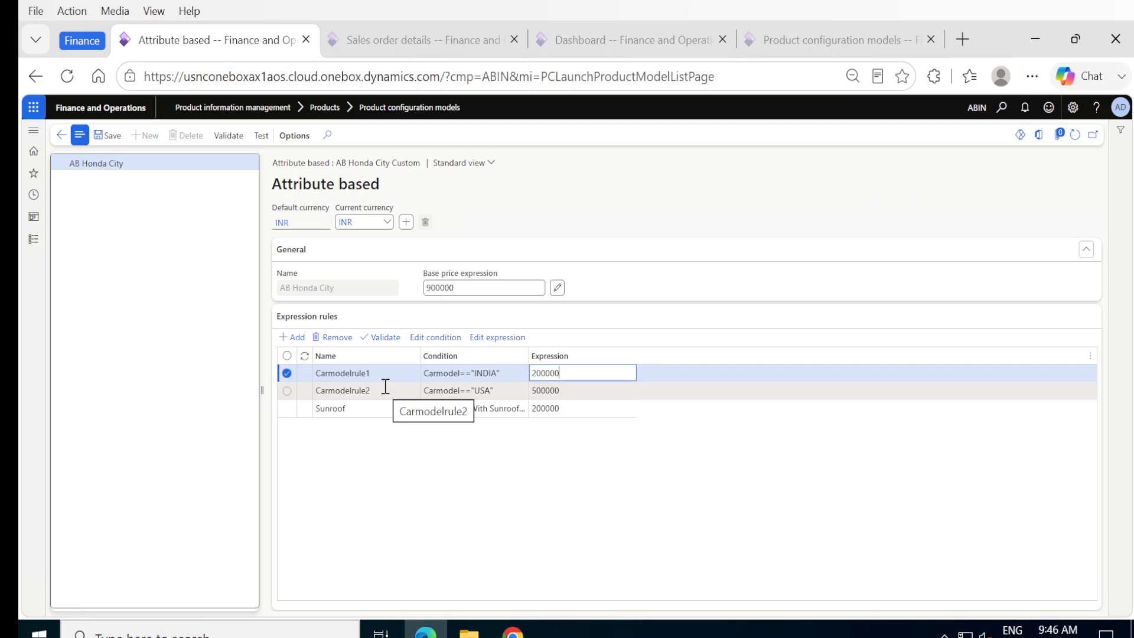
{"action": "left_click", "coordinate": [591, 392]}
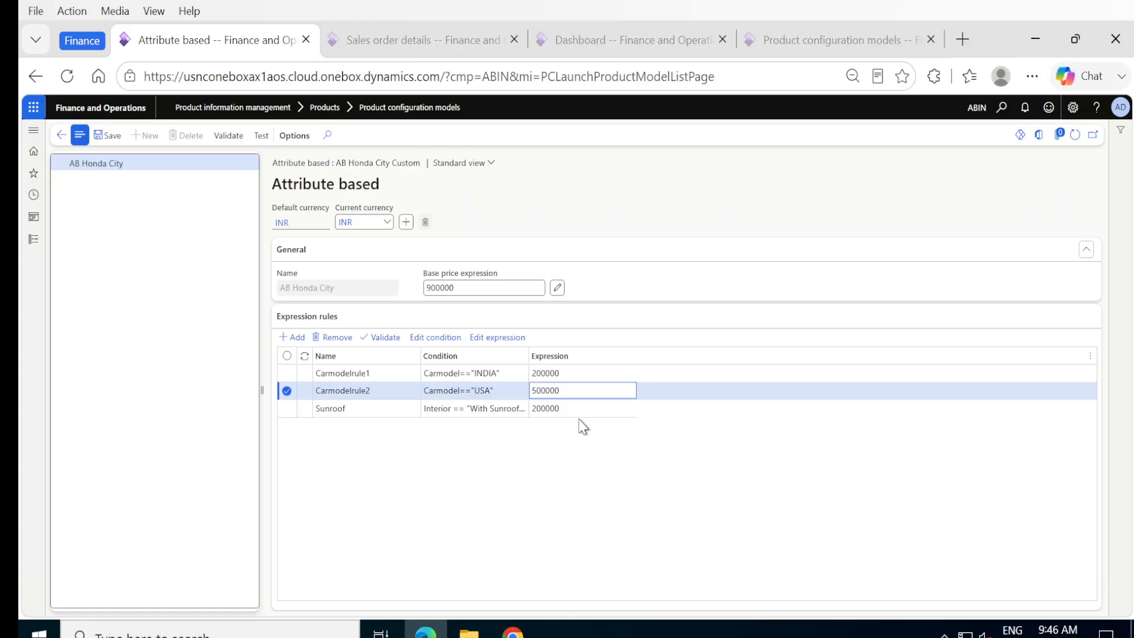
{"action": "left_click", "coordinate": [491, 409]}
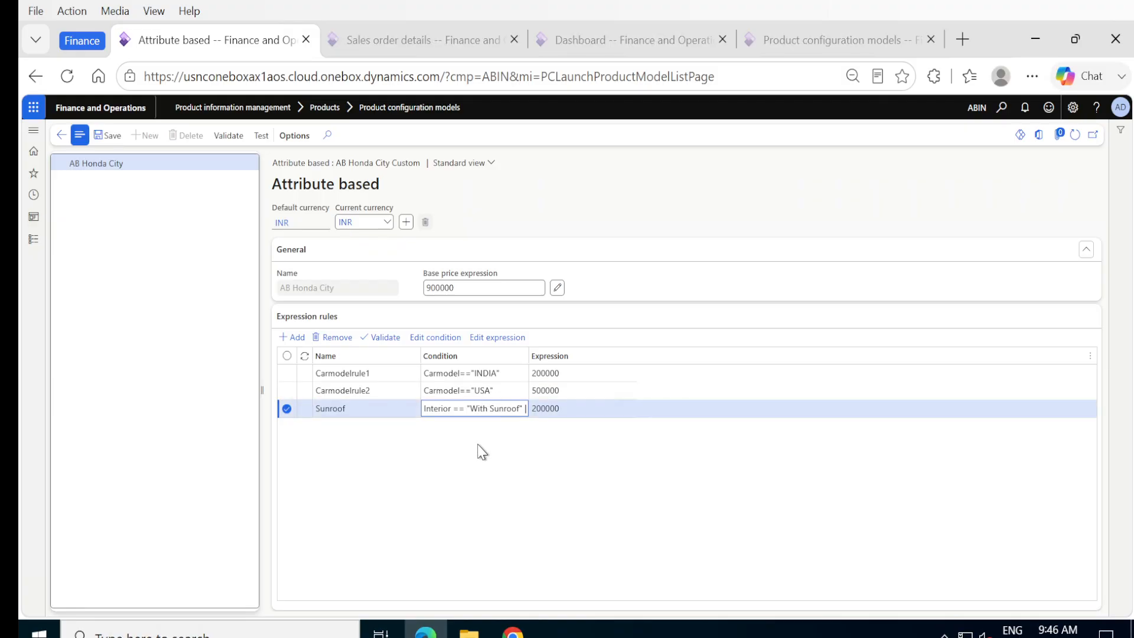
{"action": "left_click", "coordinate": [420, 347]}
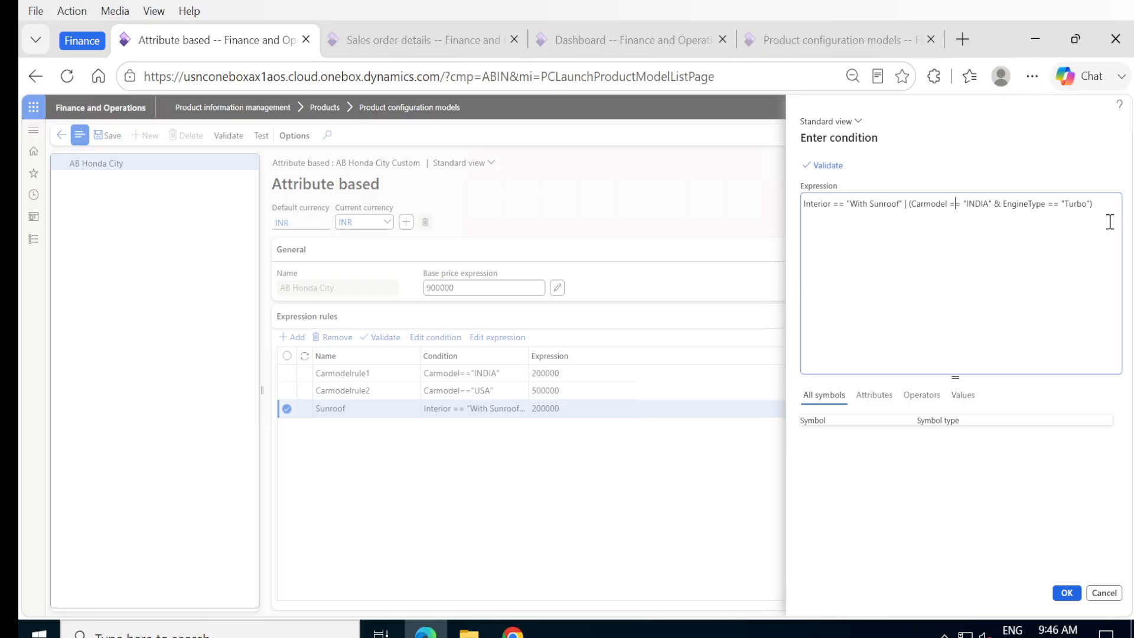
Step: Accept the Sunroof condition unchanged and run Validate on the AB Honda City model
{"action": "double_click", "coordinate": [815, 208]}
{"action": "left_click", "coordinate": [1009, 241]}
{"action": "left_click", "coordinate": [1064, 593]}
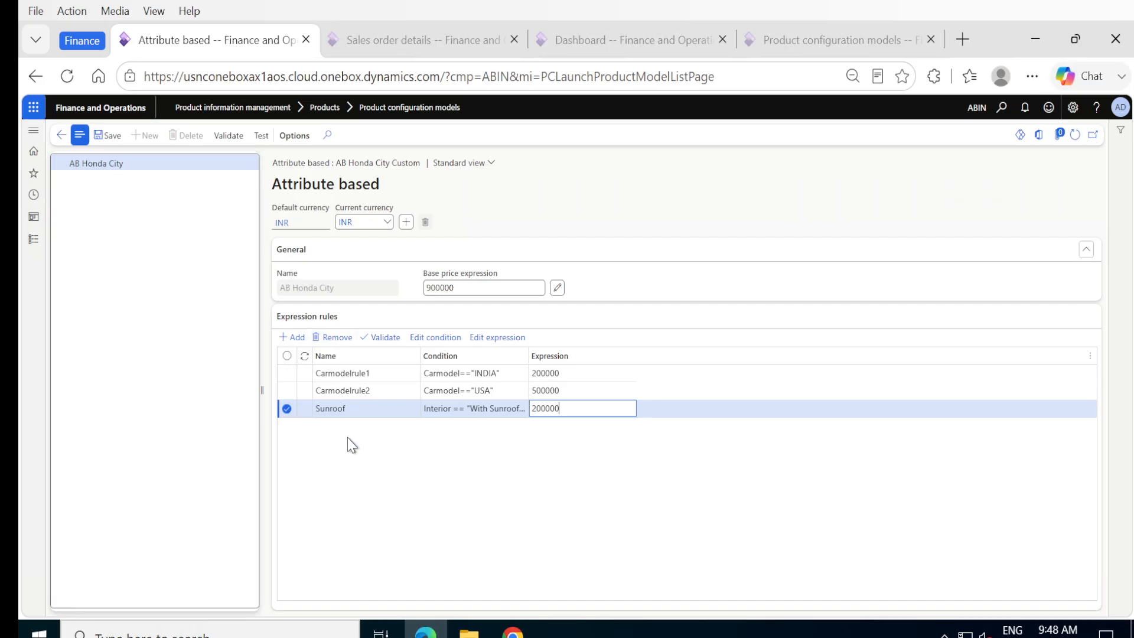
{"action": "left_click", "coordinate": [229, 141]}
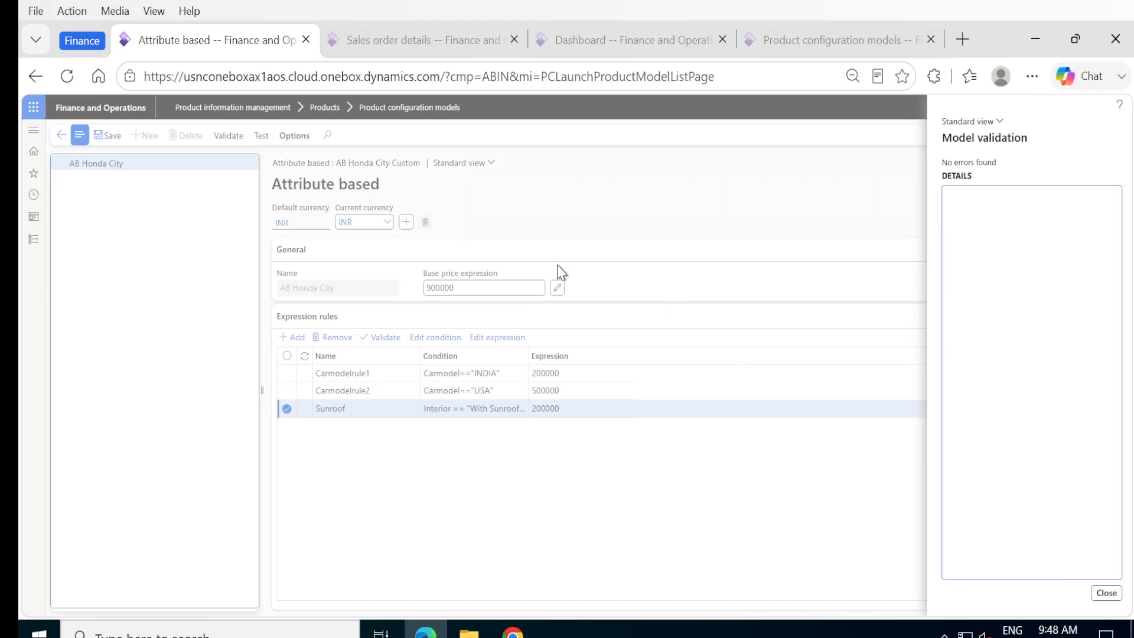
Step: Close the Model validation results and launch Test on the AB Honda City Custom model
{"action": "left_click", "coordinate": [1106, 593]}
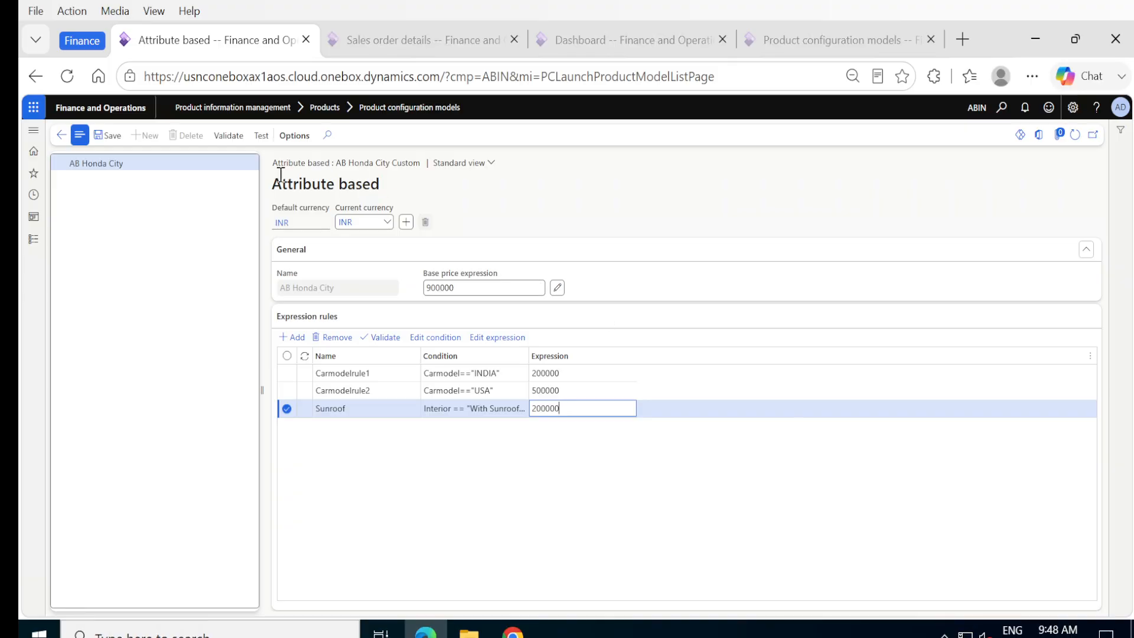
{"action": "left_click", "coordinate": [261, 137]}
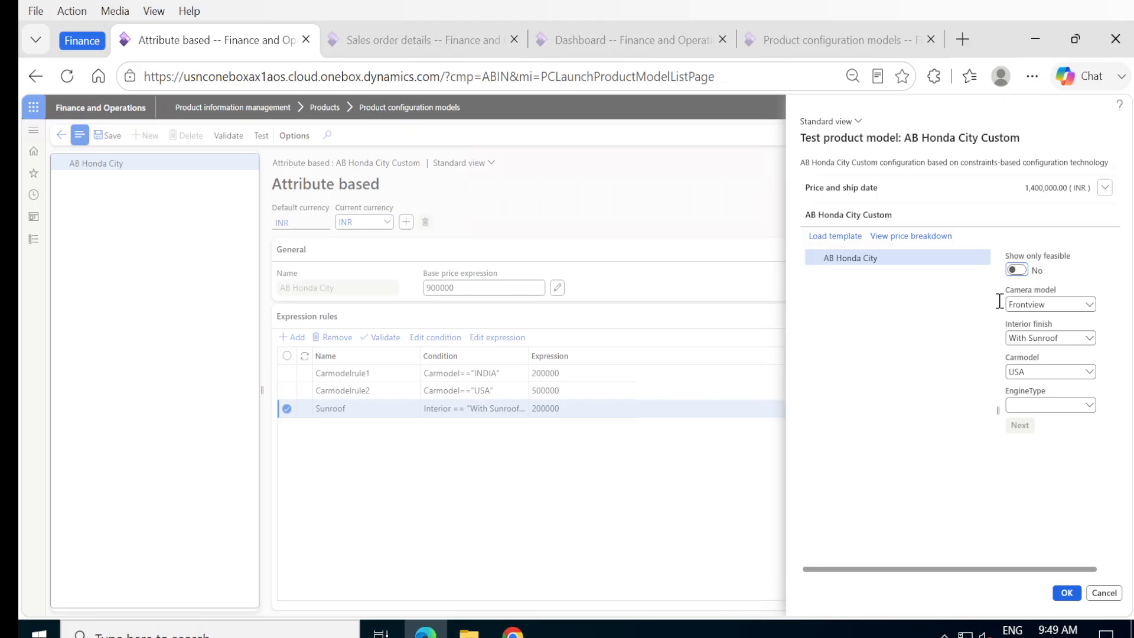
Step: Set Show only feasible to Yes and choose Front and Lane view as the camera model
{"action": "left_click", "coordinate": [1016, 270]}
{"action": "left_click", "coordinate": [1086, 304]}
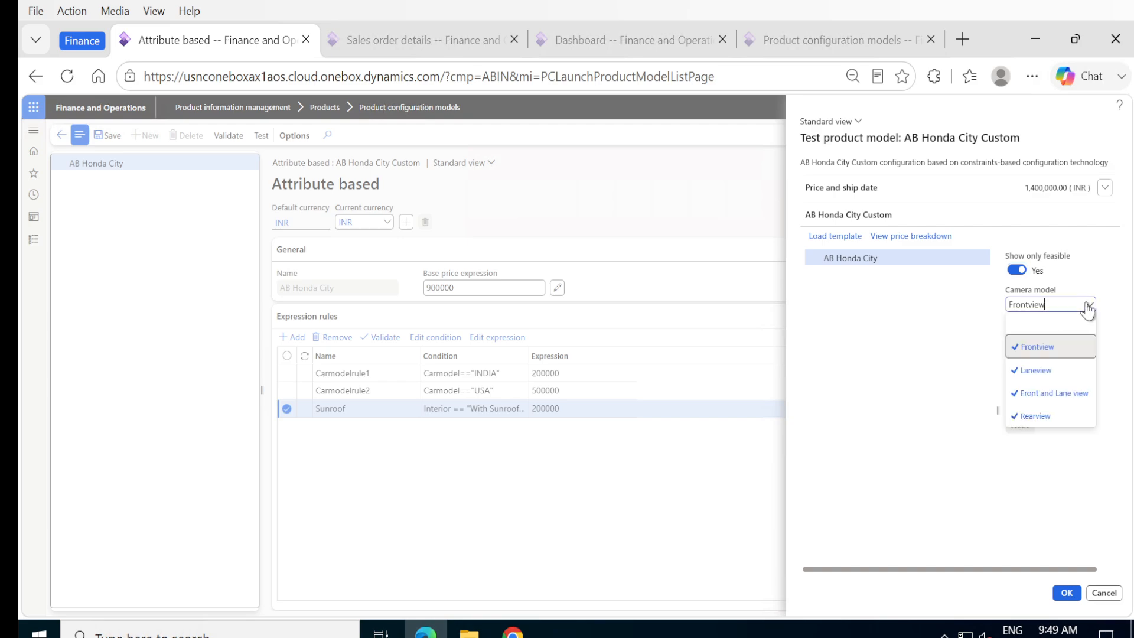
{"action": "left_click", "coordinate": [1056, 394]}
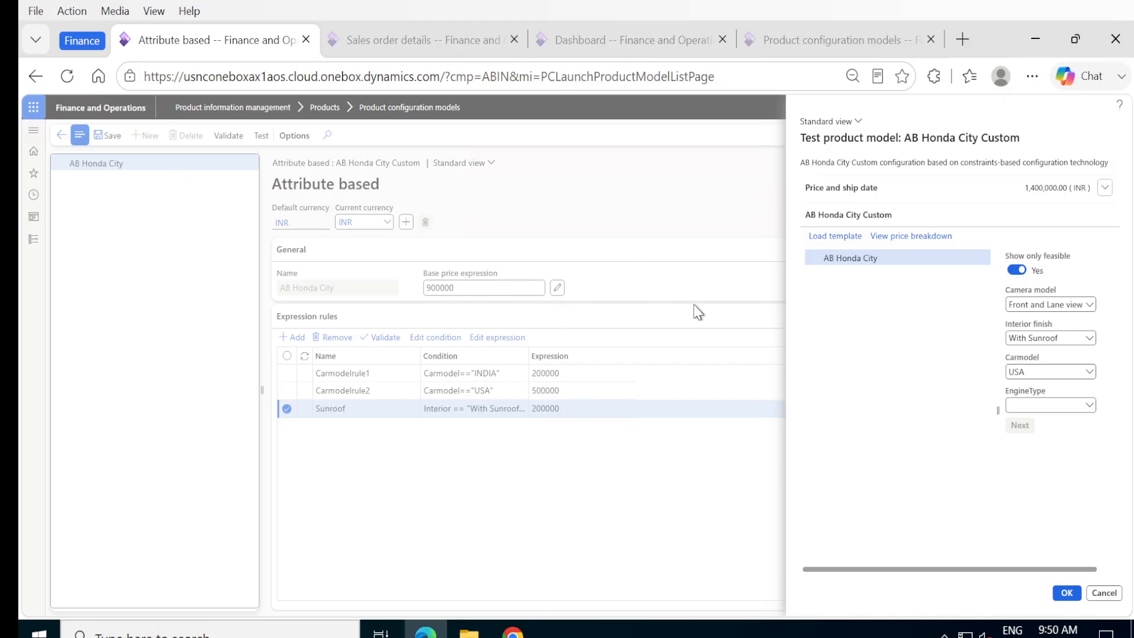
Step: Change Interior finish to Without Sunroof with Carmodel kept at INDIA, pricing 1,100,000 INR
{"action": "left_click", "coordinate": [1089, 341]}
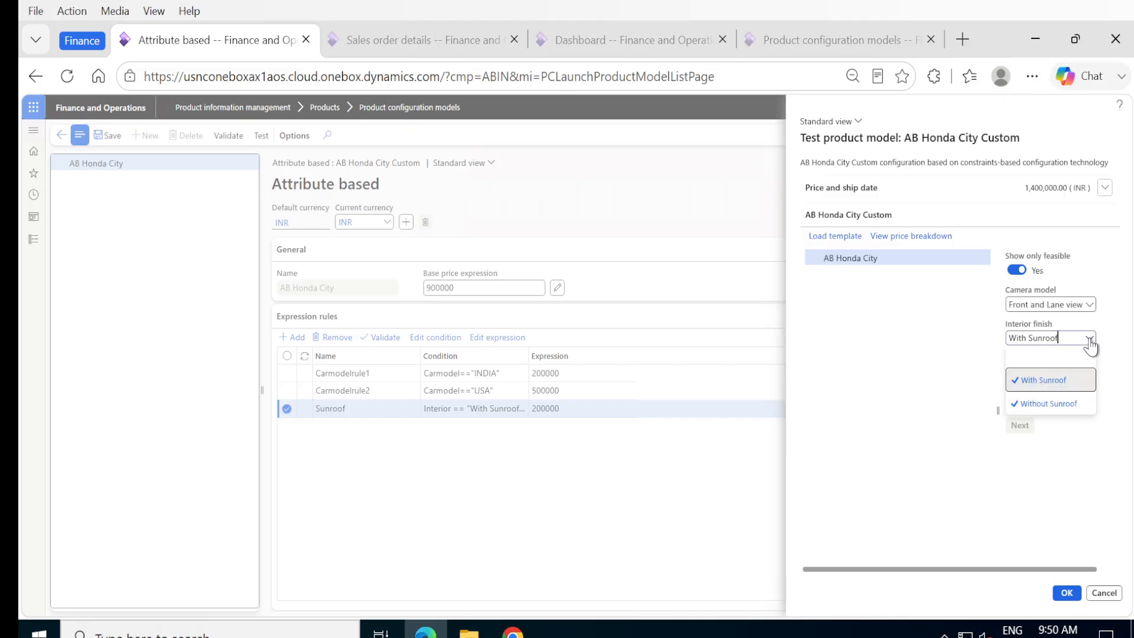
{"action": "left_click", "coordinate": [1055, 384]}
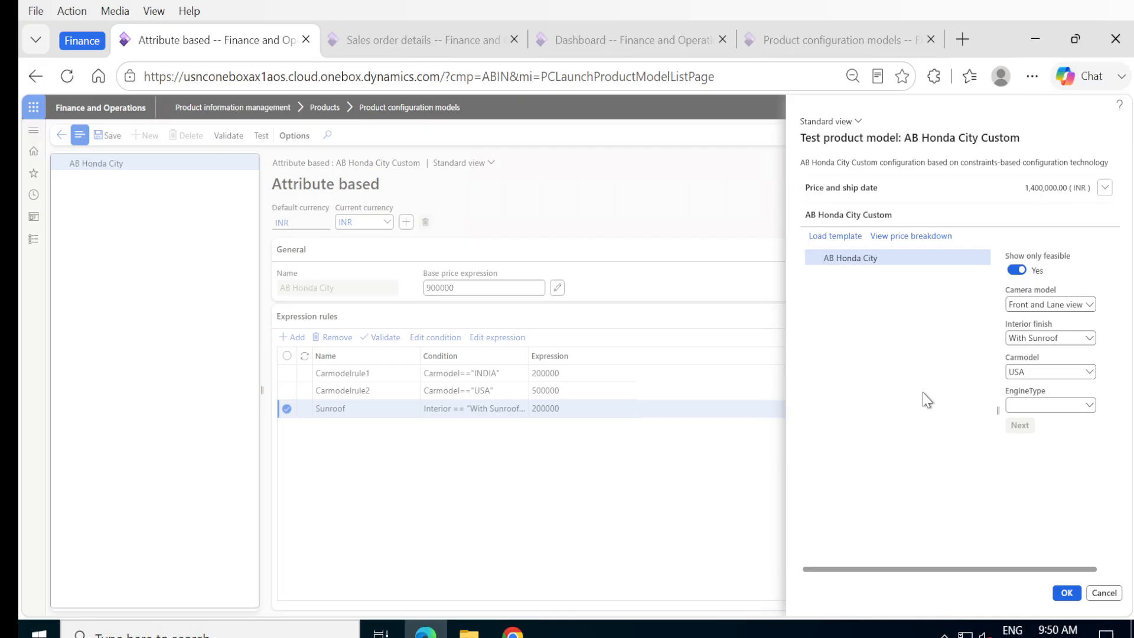
{"action": "left_click", "coordinate": [1088, 339]}
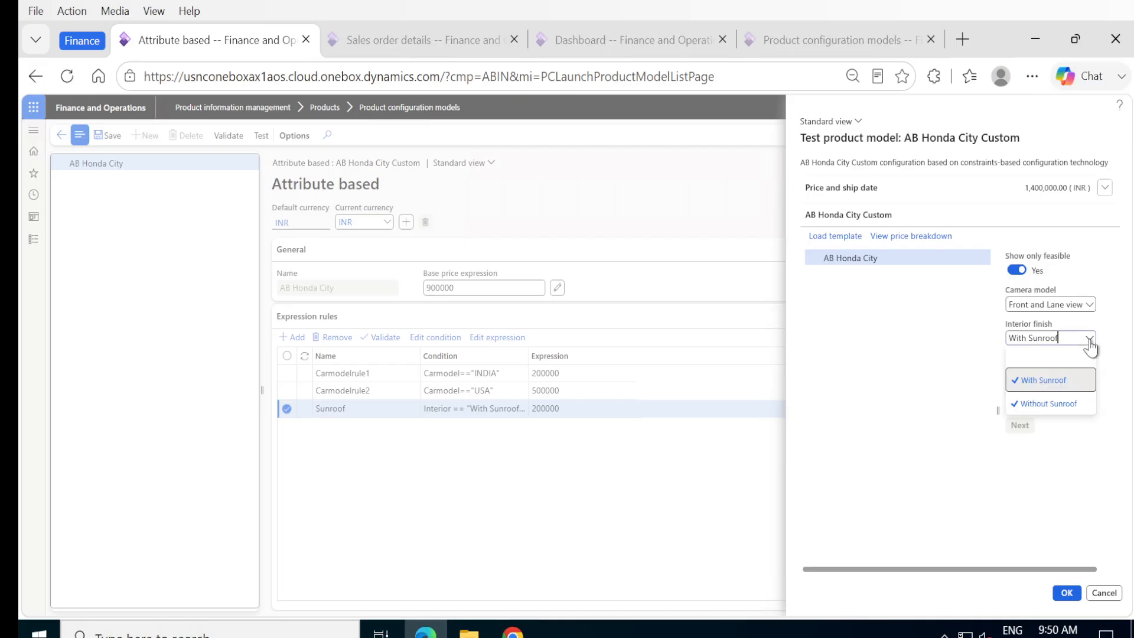
{"action": "left_click", "coordinate": [1058, 408]}
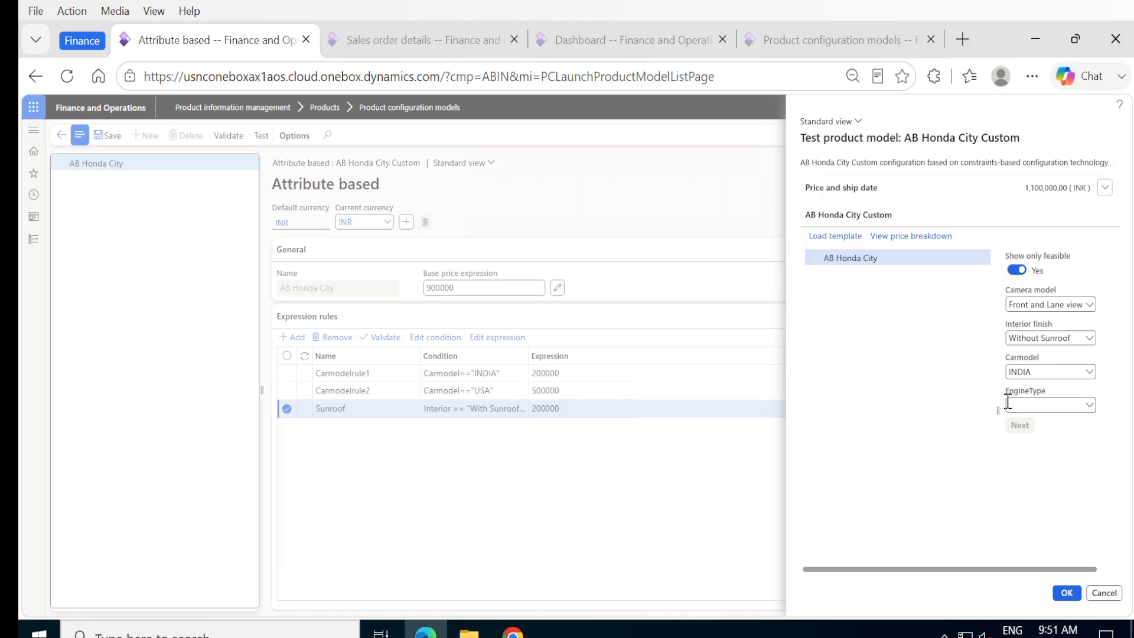
{"action": "left_click", "coordinate": [1088, 372]}
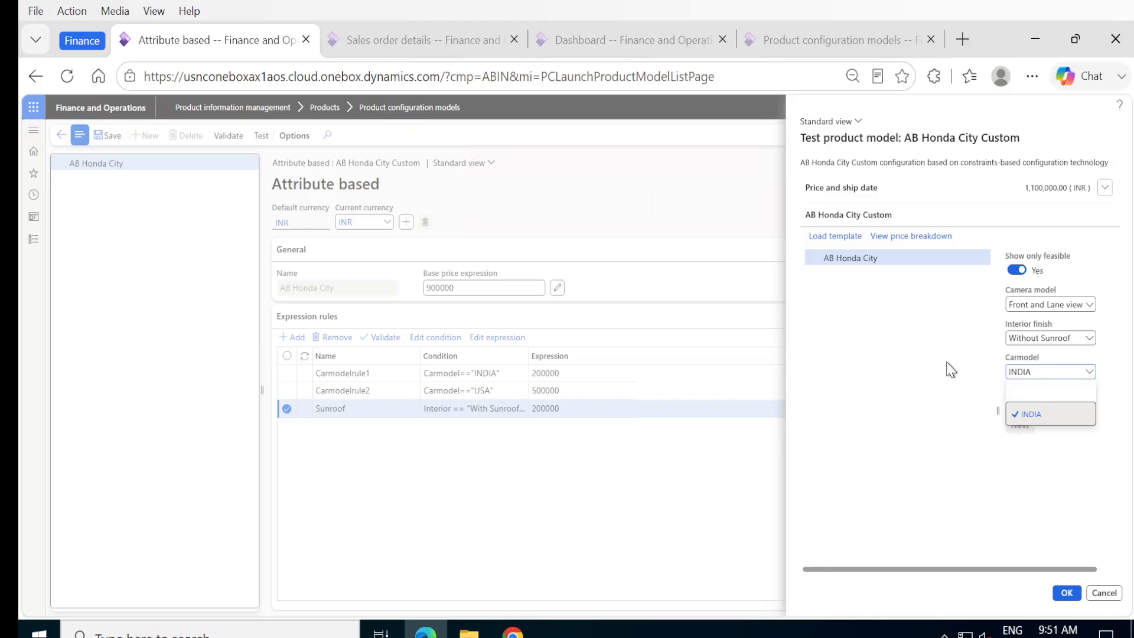
{"action": "left_click", "coordinate": [1013, 272]}
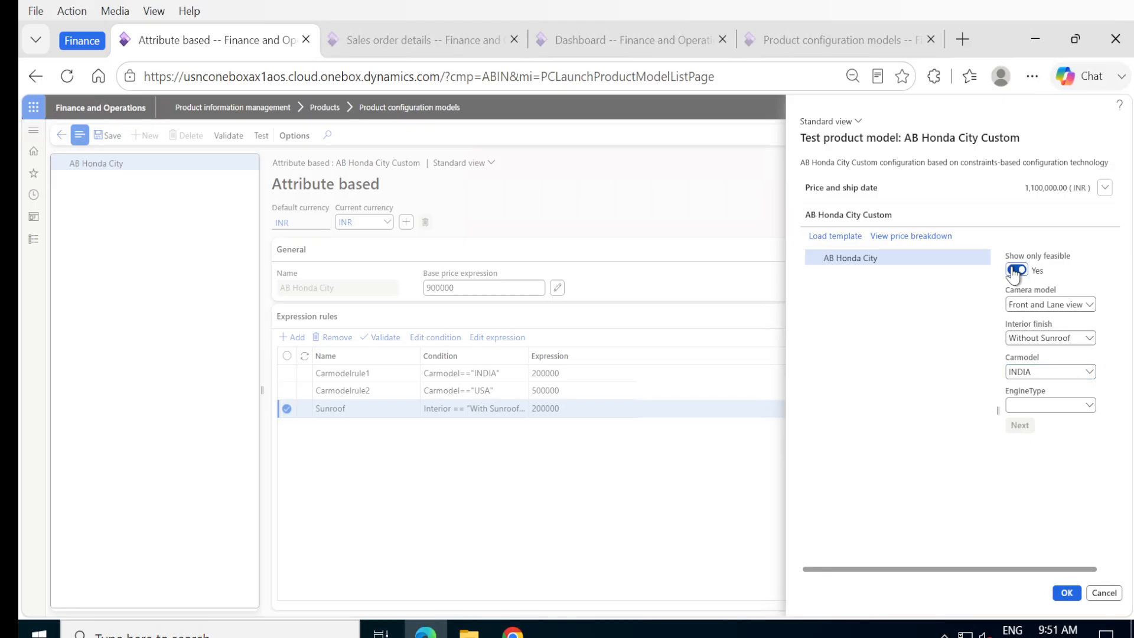
Step: Turn off Show only feasible and set Interior finish back to With Sunroof
{"action": "left_click", "coordinate": [1014, 271]}
{"action": "left_click", "coordinate": [1088, 338]}
{"action": "left_click", "coordinate": [1039, 383]}
Step: Try INDIA, then set Carmodel to USA, clearing the contradiction at 1,400,000 INR
{"action": "left_click", "coordinate": [1088, 373]}
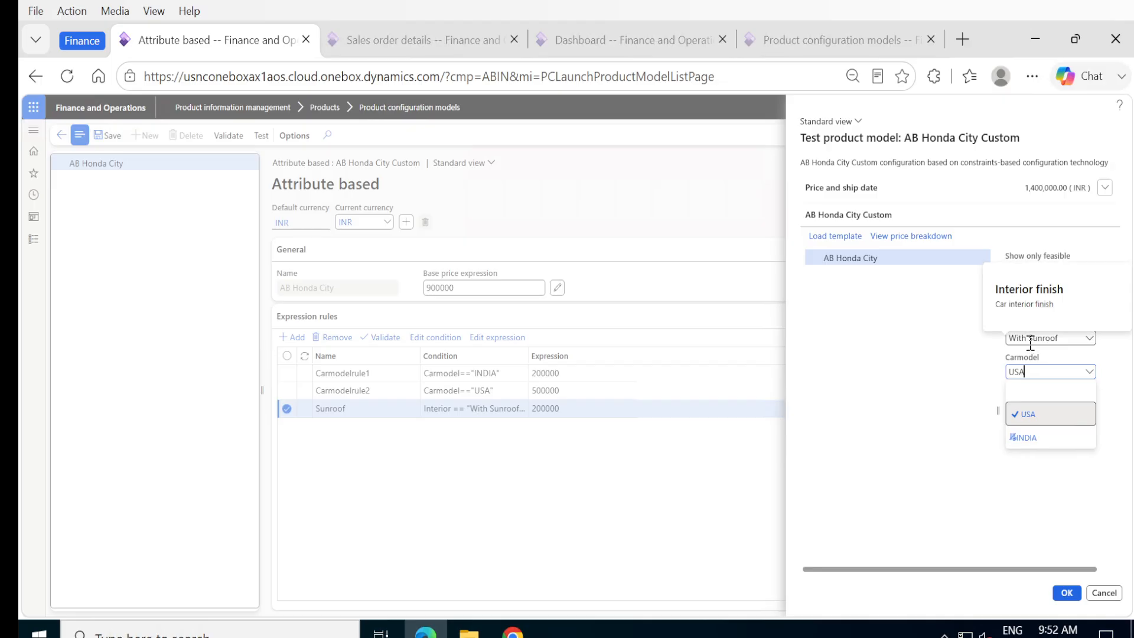
{"action": "left_click", "coordinate": [1024, 437]}
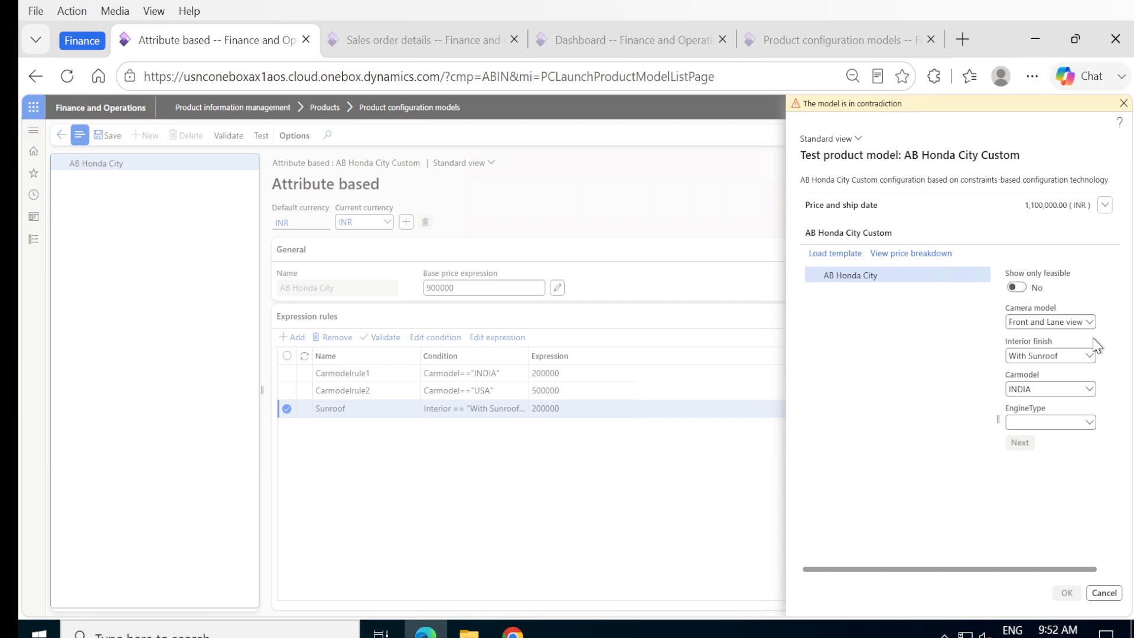
{"action": "left_click", "coordinate": [1090, 391]}
{"action": "left_click", "coordinate": [1057, 434]}
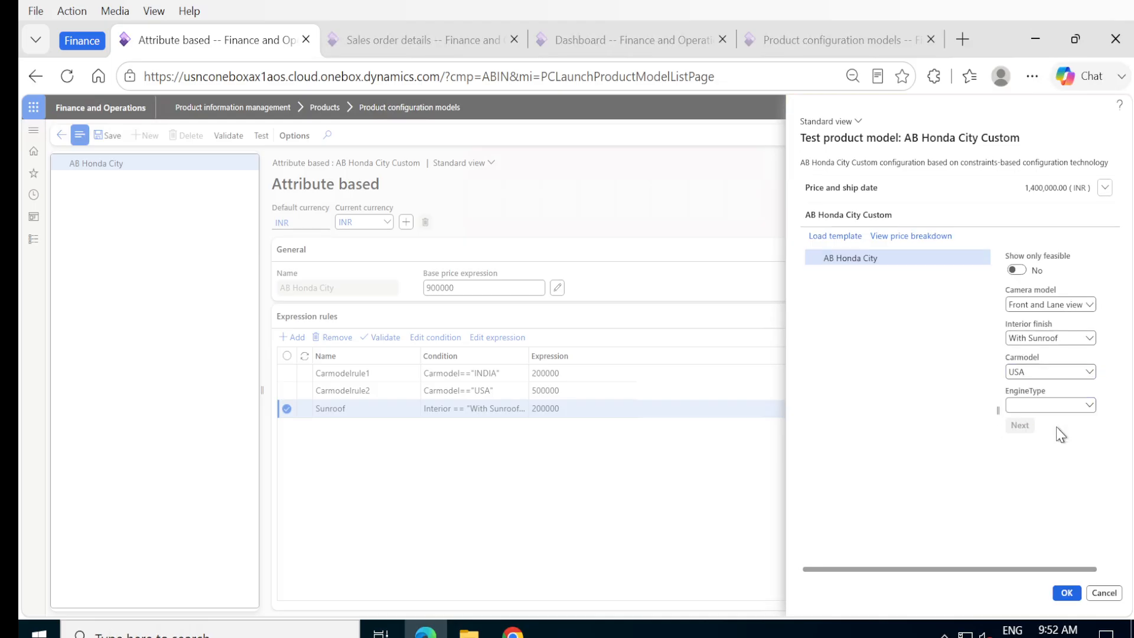
Step: Show only feasible values and set EngineType to Turbo, pricing the test at 1,600,000 INR
{"action": "left_click", "coordinate": [1022, 271]}
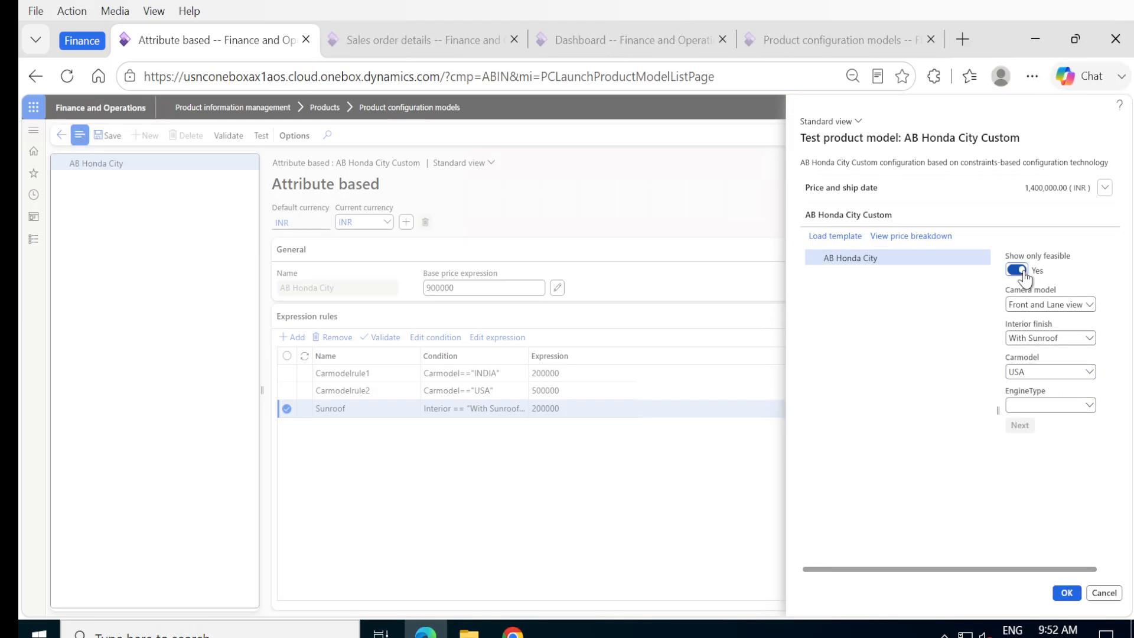
{"action": "left_click", "coordinate": [1089, 407]}
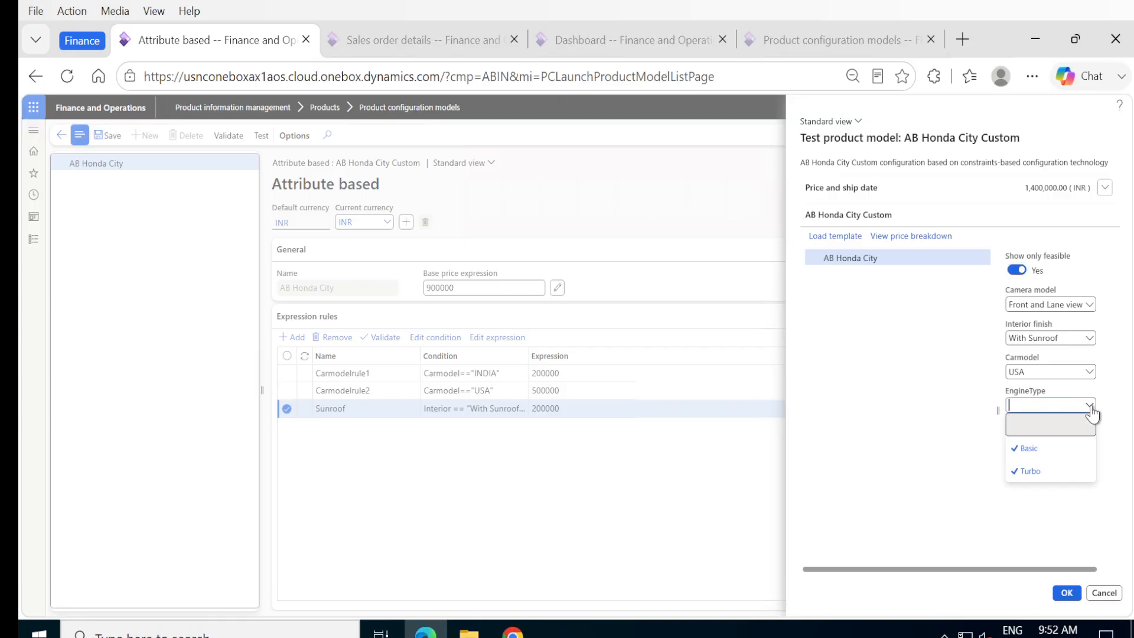
{"action": "left_click", "coordinate": [1070, 453]}
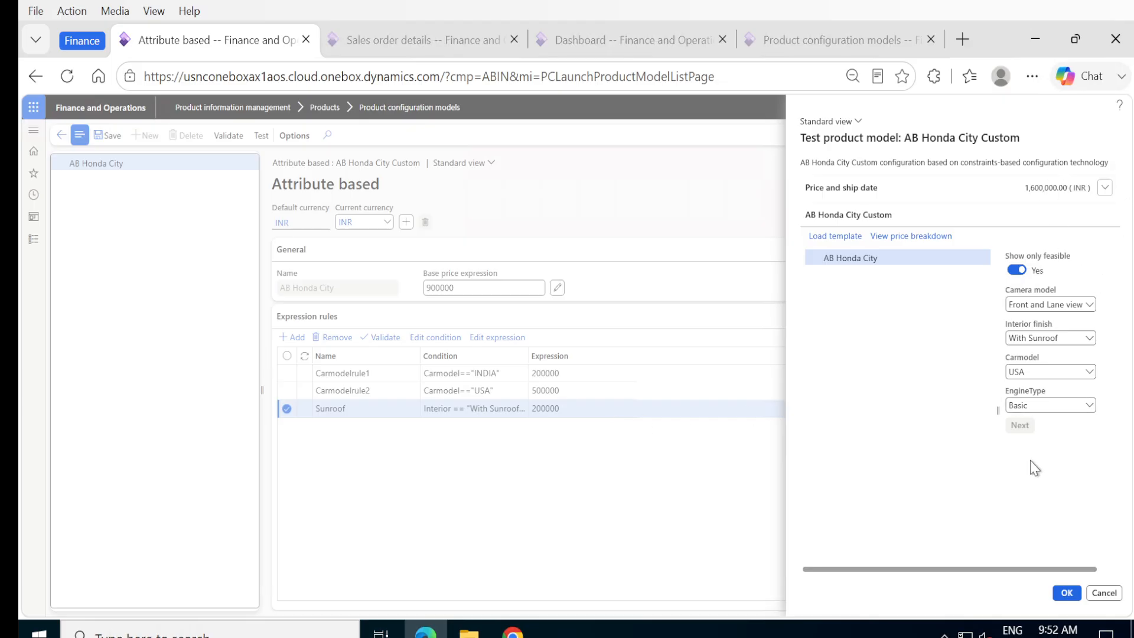
{"action": "left_click", "coordinate": [1090, 406]}
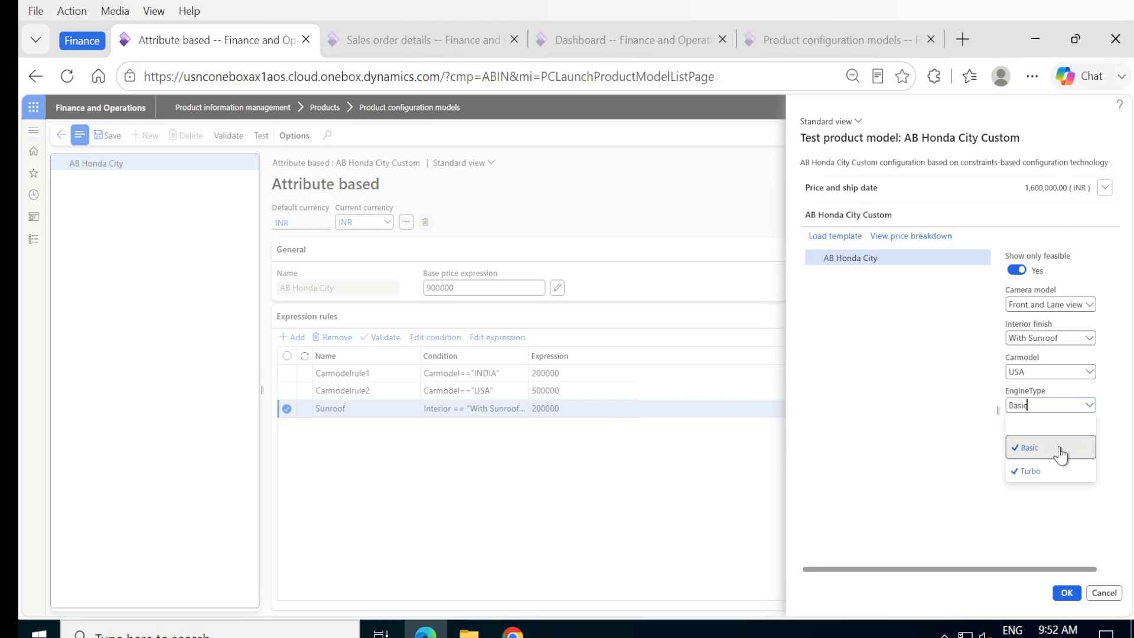
{"action": "left_click", "coordinate": [1030, 472]}
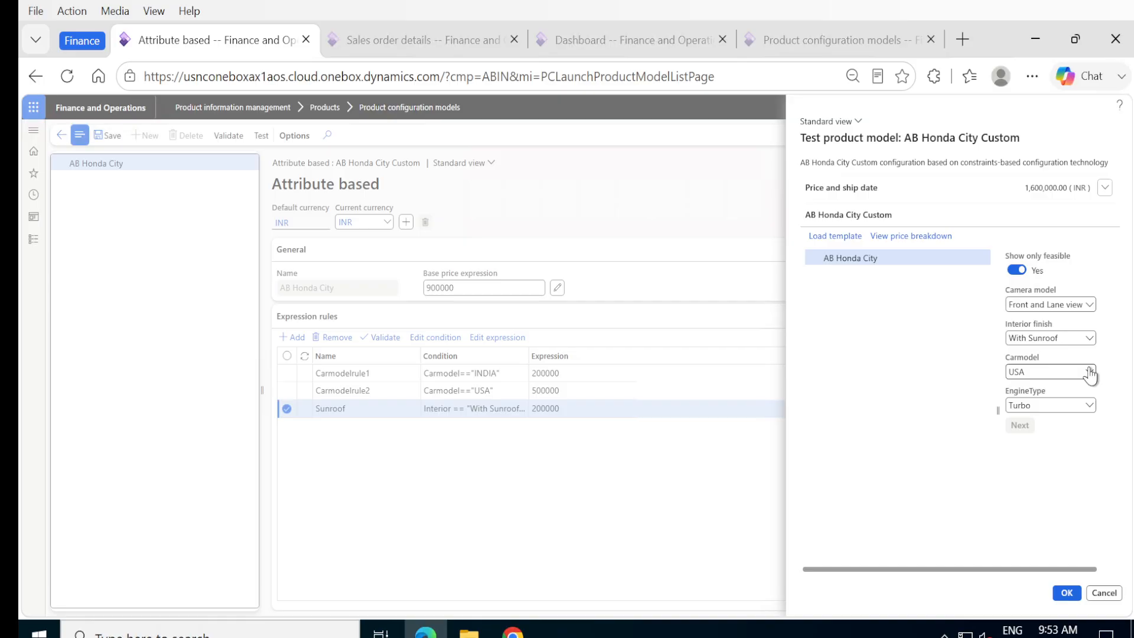
Step: Review the interior finish and car model choices, then show all values including infeasible ones
{"action": "left_click", "coordinate": [1088, 339]}
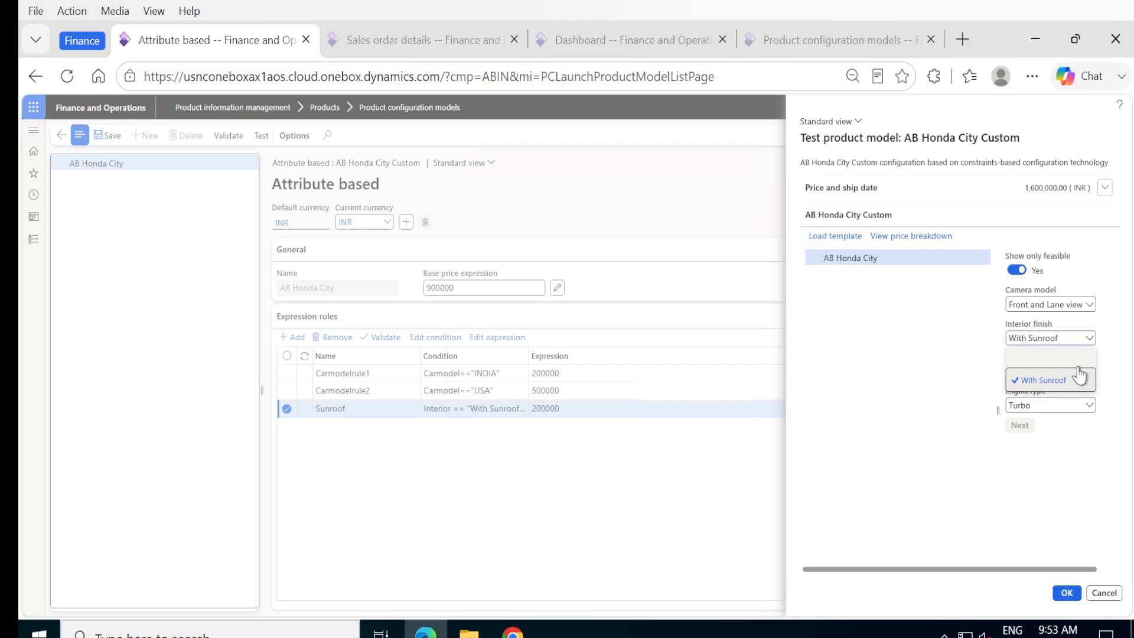
{"action": "left_click", "coordinate": [1091, 340]}
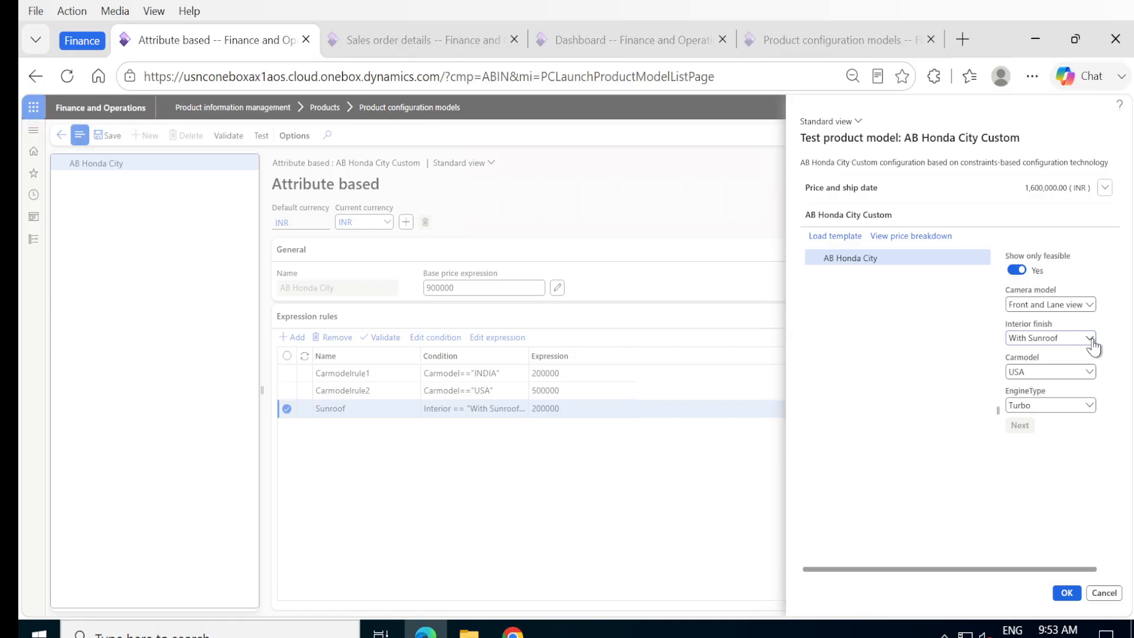
{"action": "left_click", "coordinate": [1091, 340]}
{"action": "left_click", "coordinate": [1091, 340]}
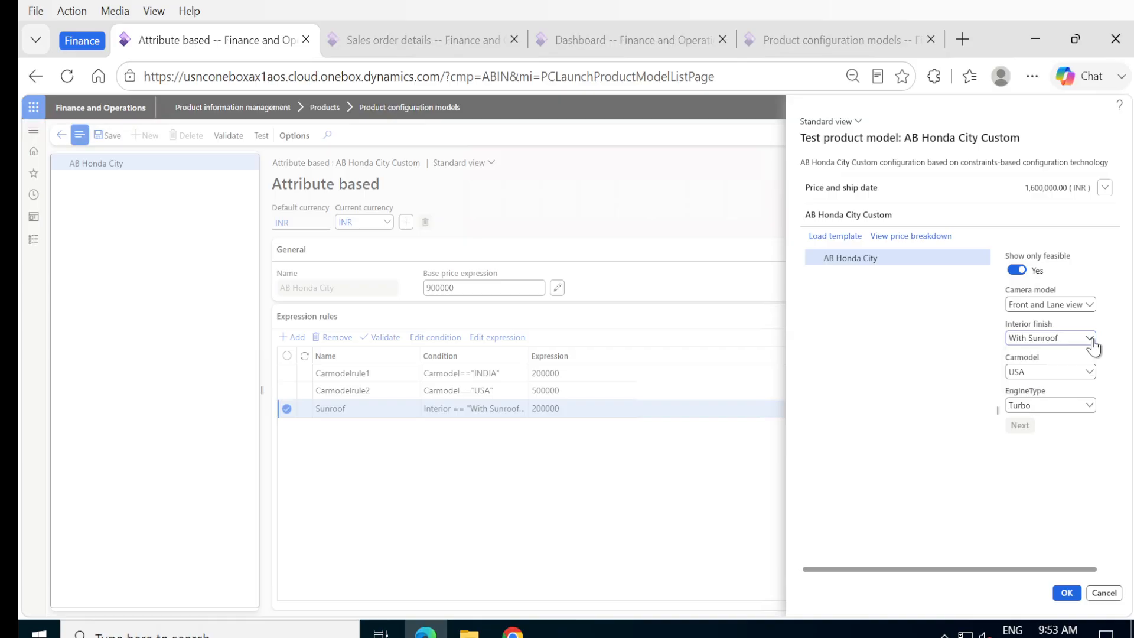
{"action": "left_click", "coordinate": [1090, 373]}
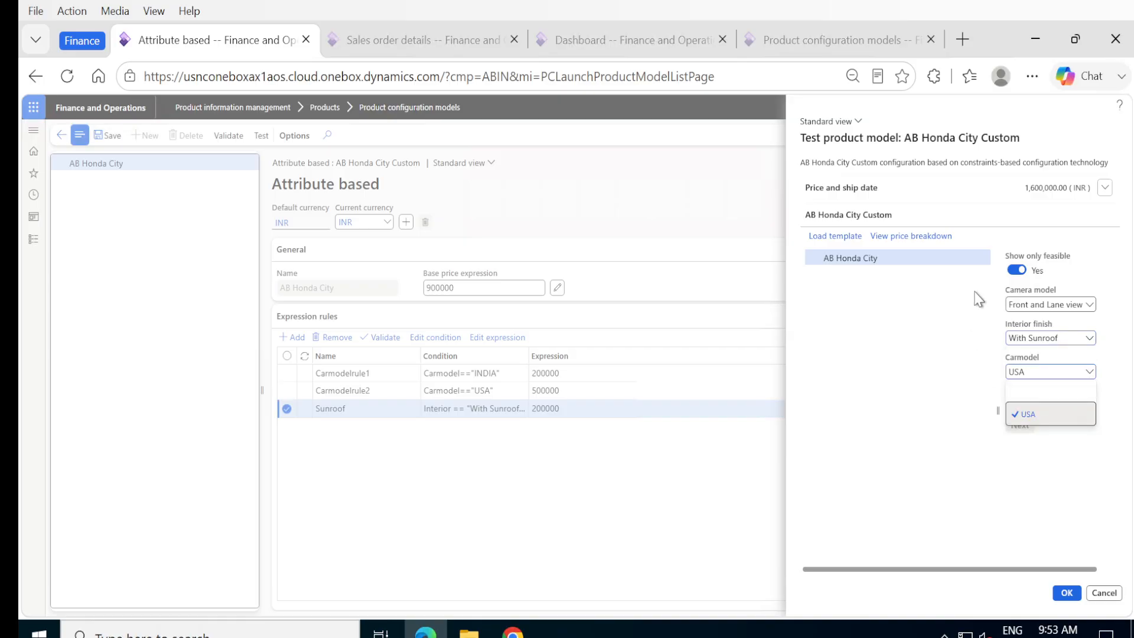
{"action": "left_click", "coordinate": [1015, 273]}
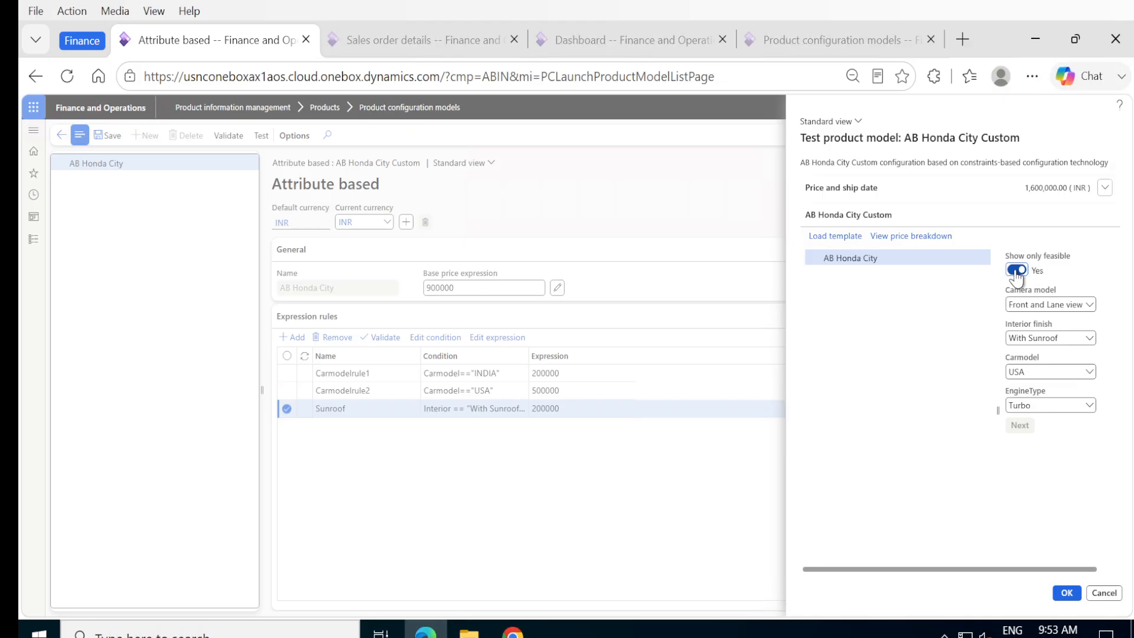
{"action": "left_click", "coordinate": [1016, 273]}
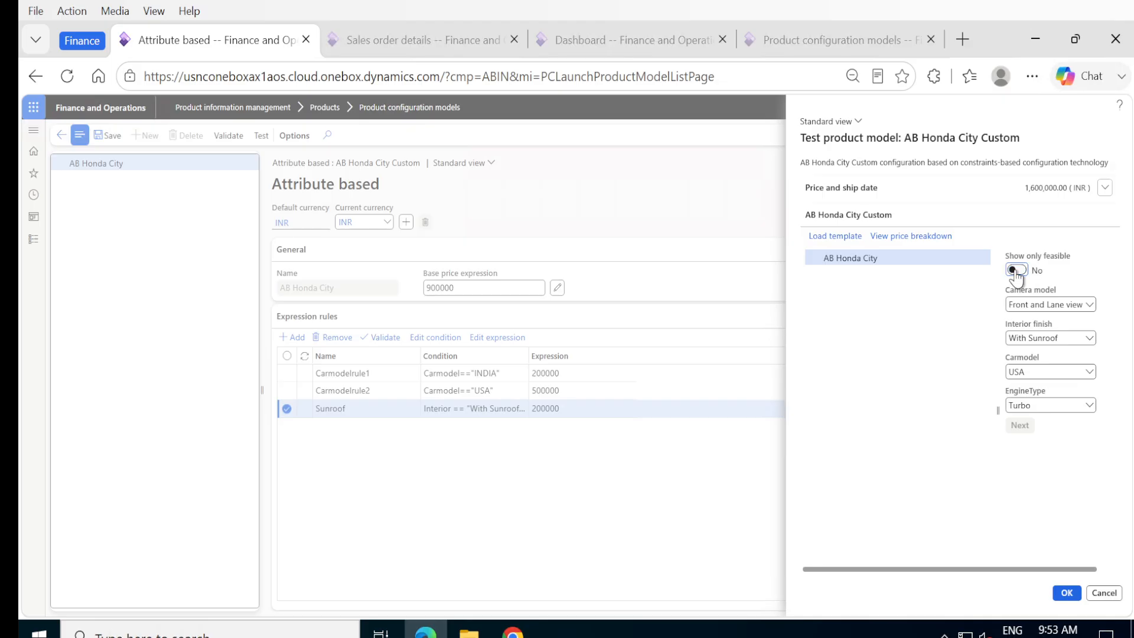
{"action": "left_click", "coordinate": [1088, 339]}
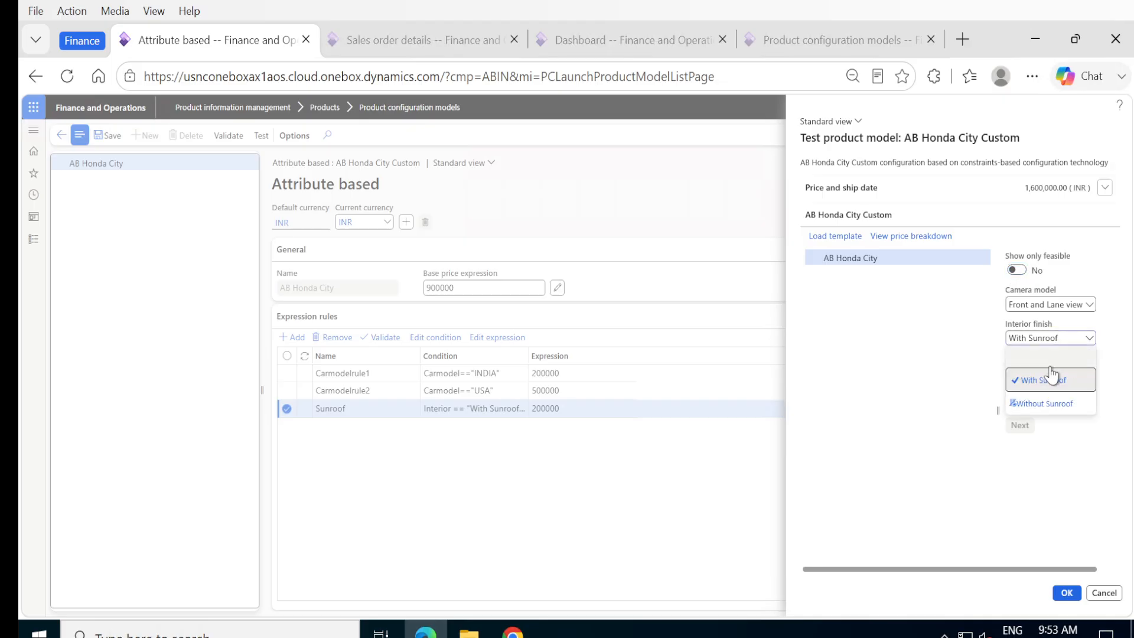
{"action": "left_click", "coordinate": [975, 368]}
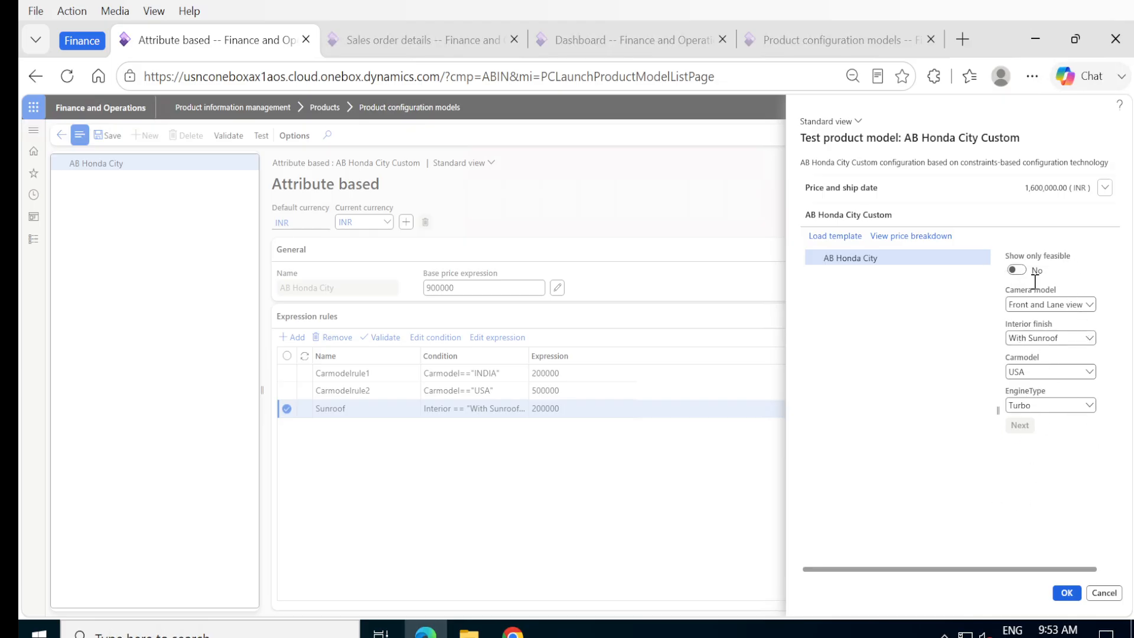
Step: Set the camera model to Frontview and keep the interior finish With Sunroof
{"action": "left_click", "coordinate": [1087, 306]}
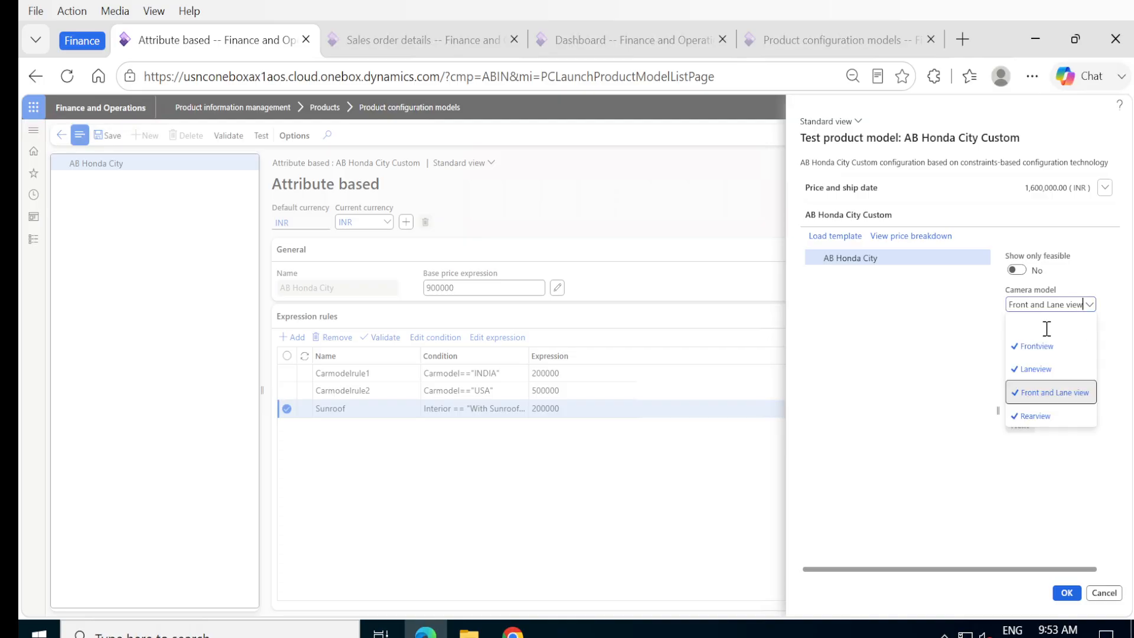
{"action": "left_click", "coordinate": [1029, 348]}
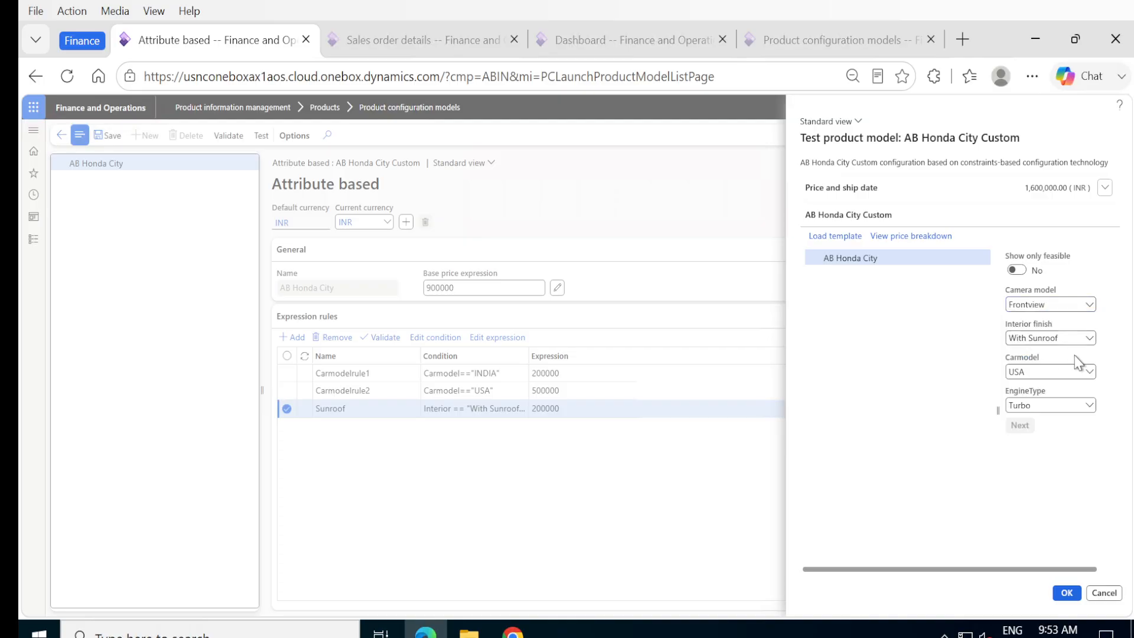
{"action": "left_click", "coordinate": [1092, 342]}
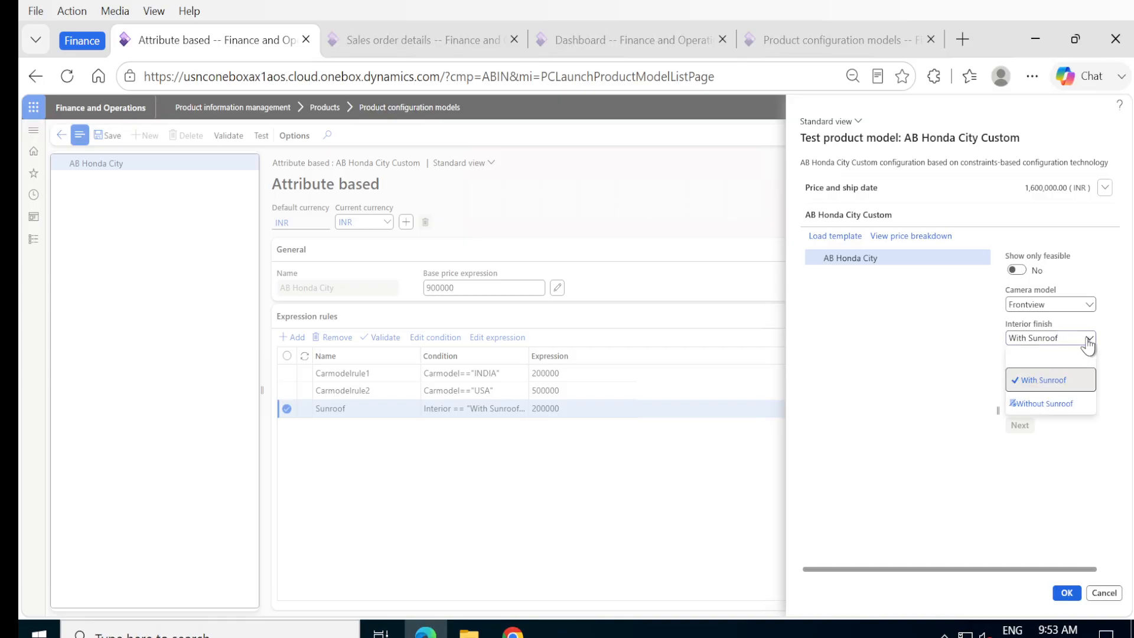
{"action": "left_click", "coordinate": [987, 378]}
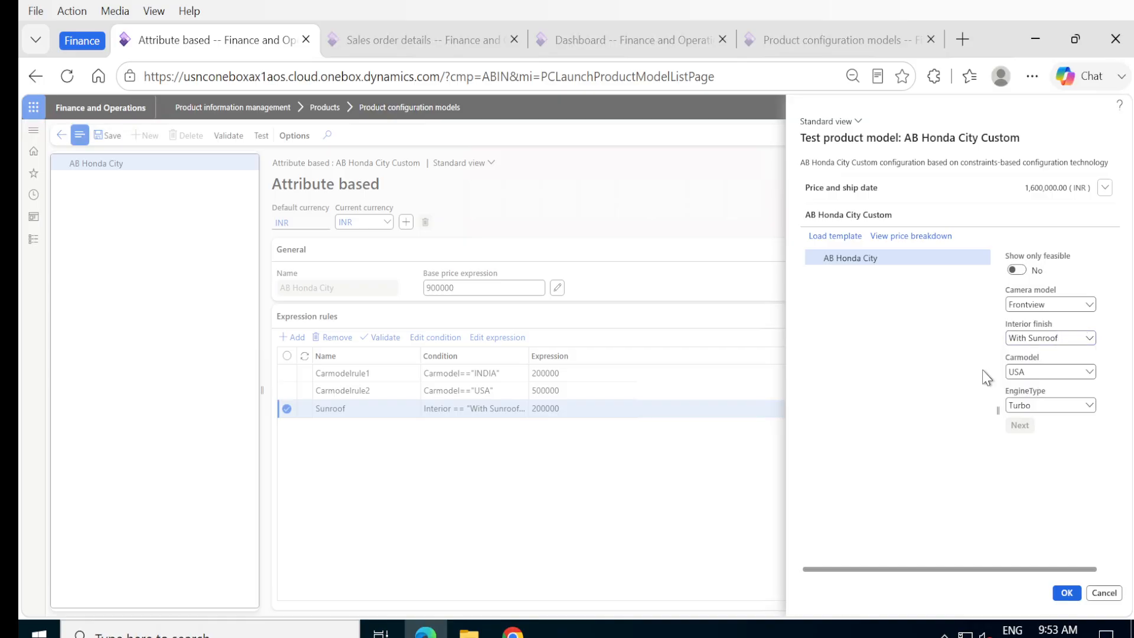
Step: Accept the tested configuration and start a new test with interior finish Without Sunroof
{"action": "left_click", "coordinate": [1057, 590]}
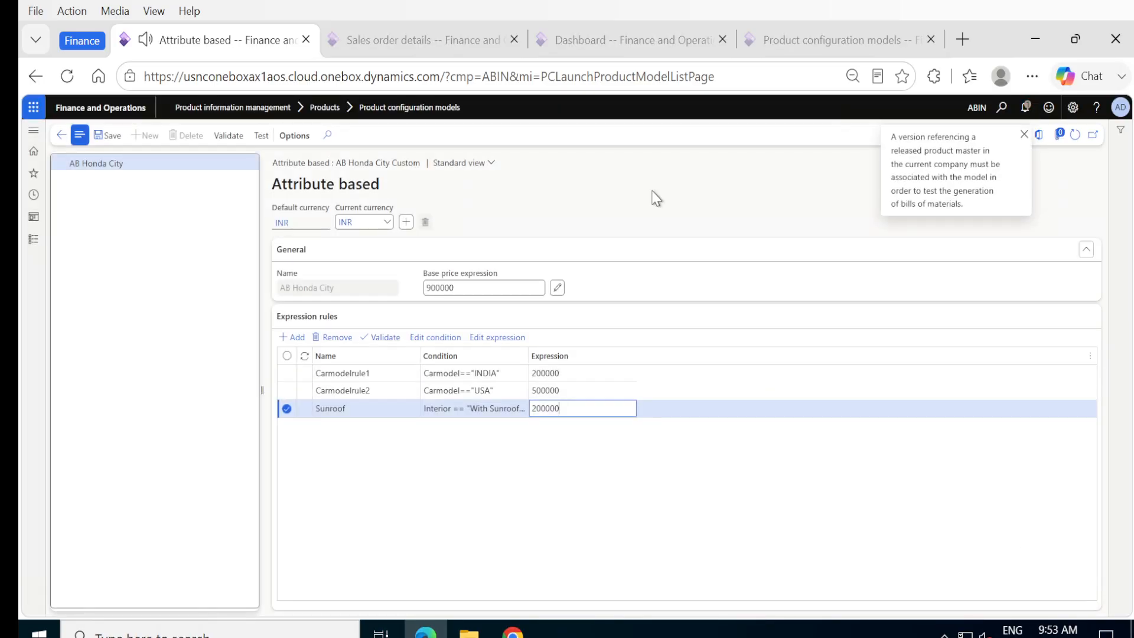
{"action": "left_click", "coordinate": [261, 139]}
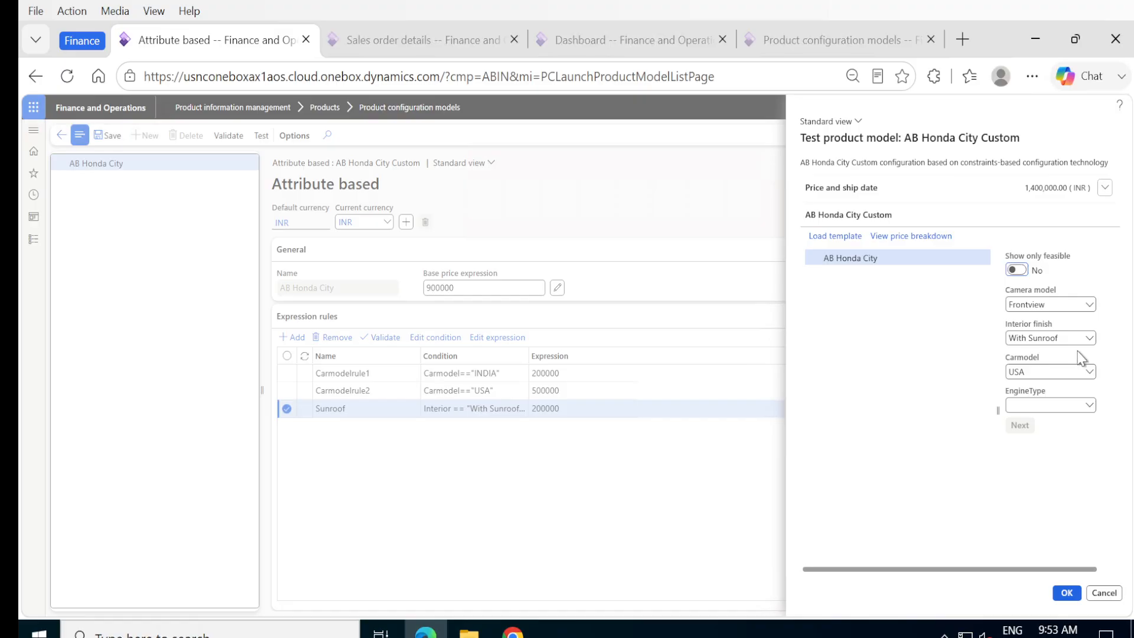
{"action": "left_click", "coordinate": [1090, 338]}
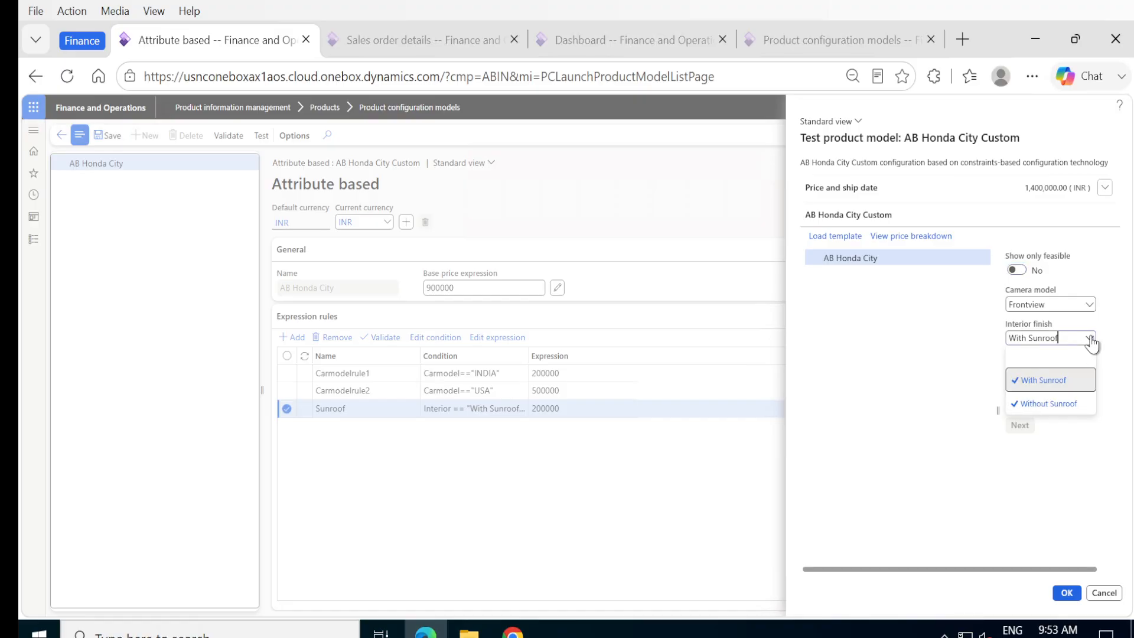
{"action": "left_click", "coordinate": [1034, 406]}
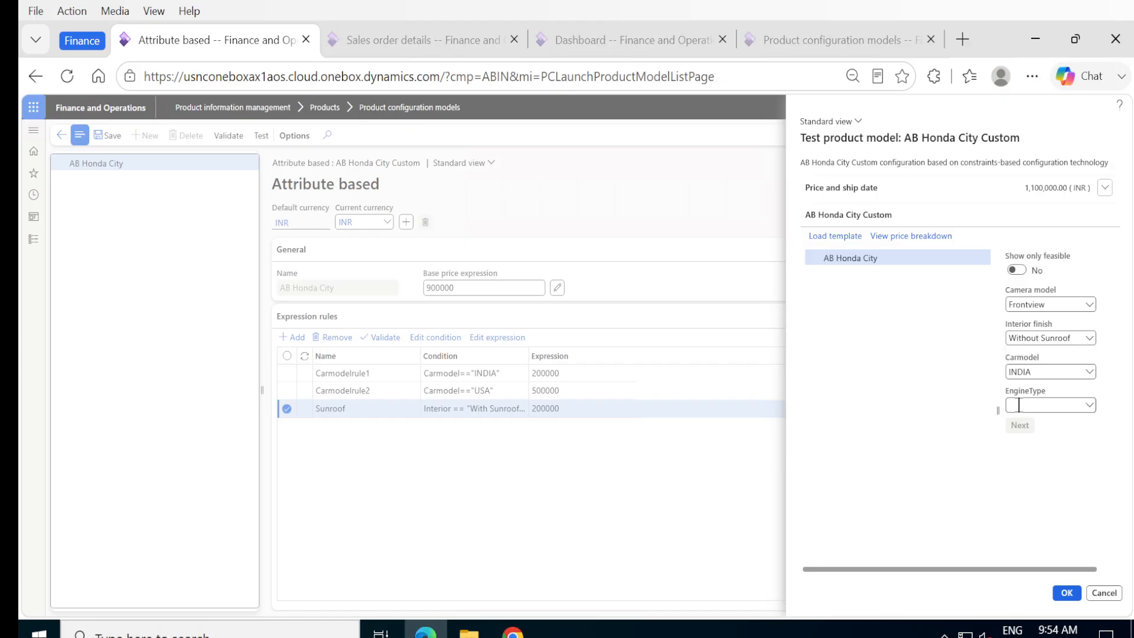
Step: Keep Without Sunroof and set EngineType to Turbo, bringing the price to 1,300,000 INR
{"action": "left_click", "coordinate": [1090, 339]}
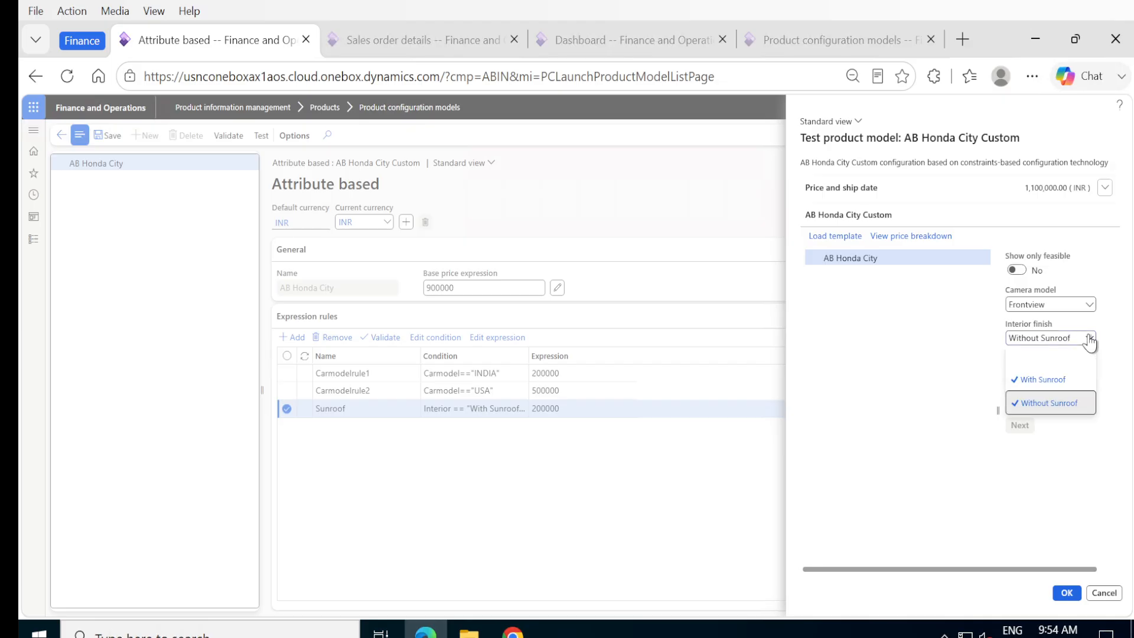
{"action": "left_click", "coordinate": [1089, 339]}
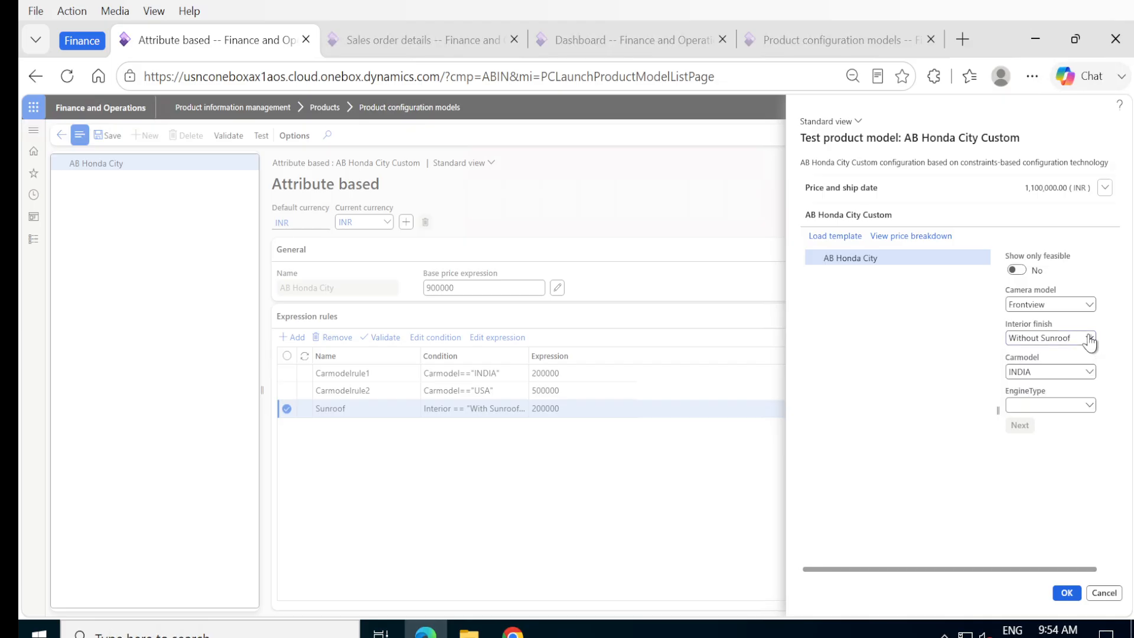
{"action": "left_click", "coordinate": [1089, 405]}
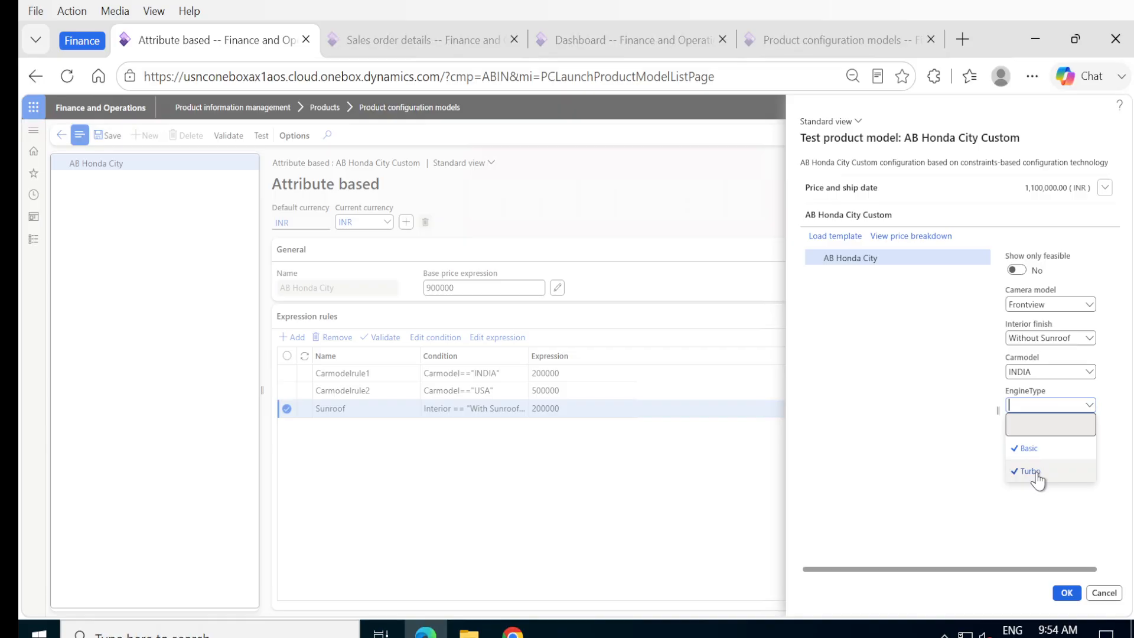
{"action": "left_click", "coordinate": [1037, 472]}
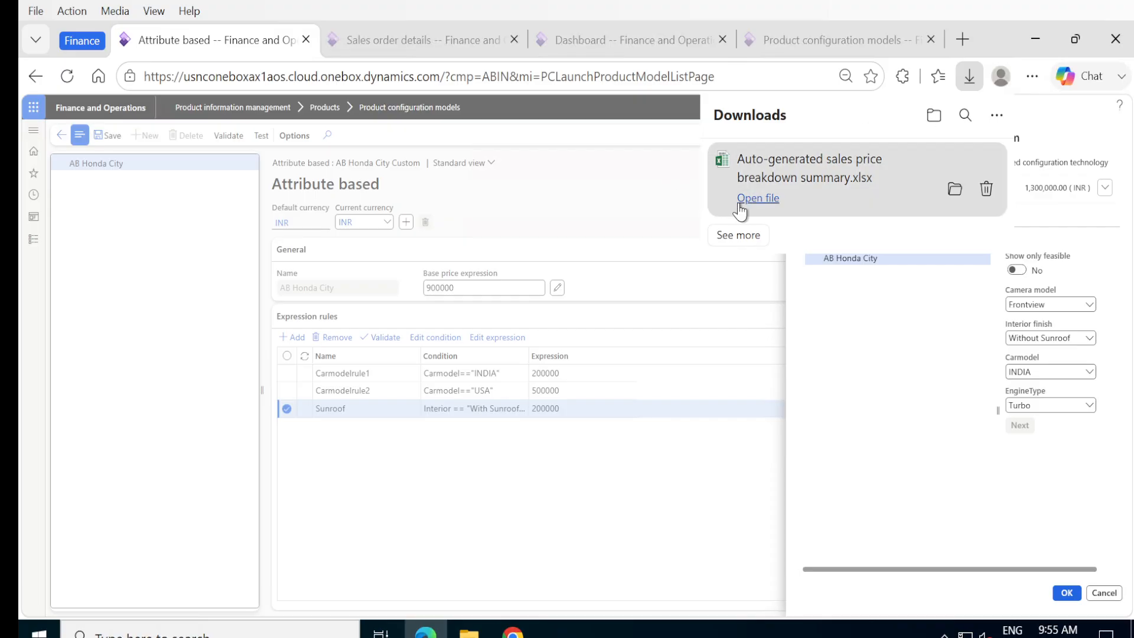
Step: Dismiss the downloaded price breakdown Excel summary and close the product model test with OK
{"action": "left_click", "coordinate": [650, 205]}
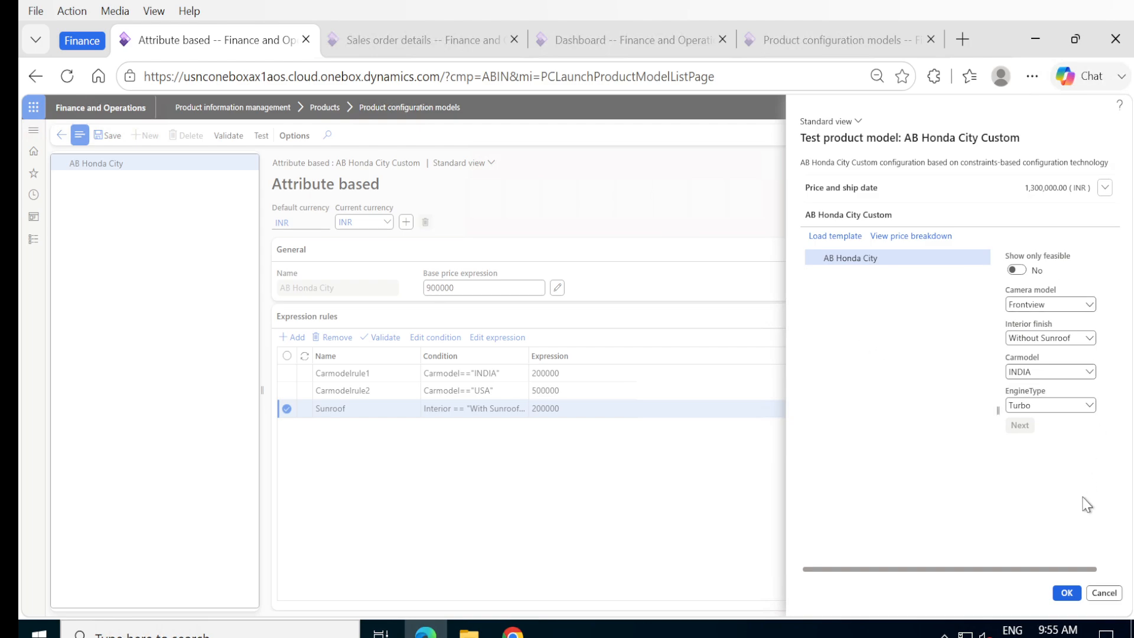
{"action": "left_click", "coordinate": [1067, 592]}
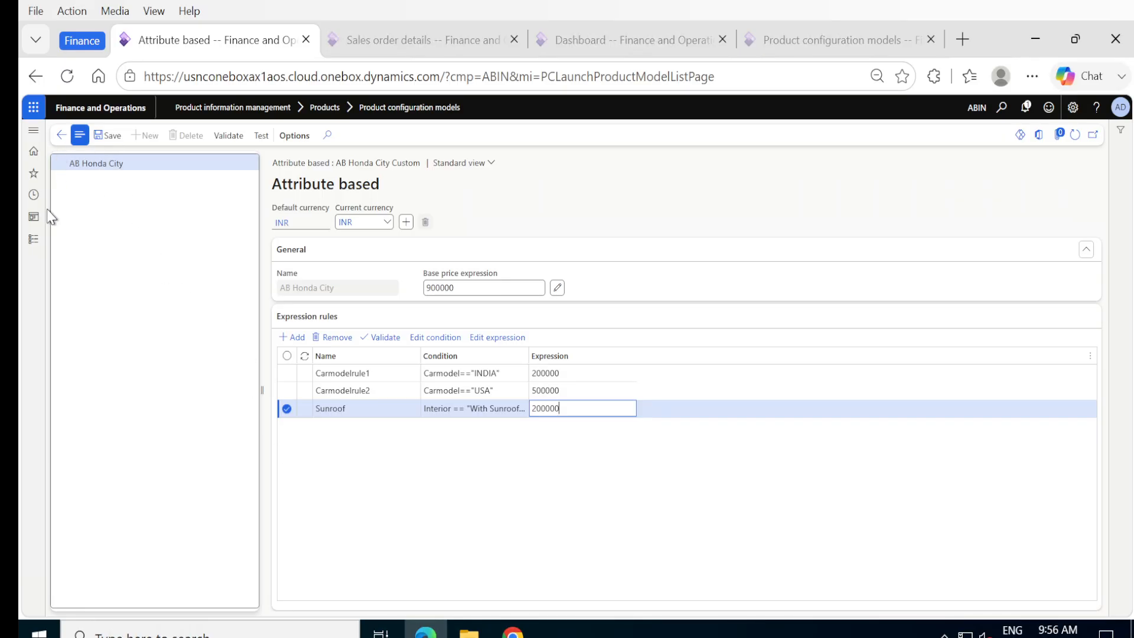
Step: Review released product P-000045's Default configuration under Product dimensions, then switch to the sales order list
{"action": "left_click", "coordinate": [33, 240]}
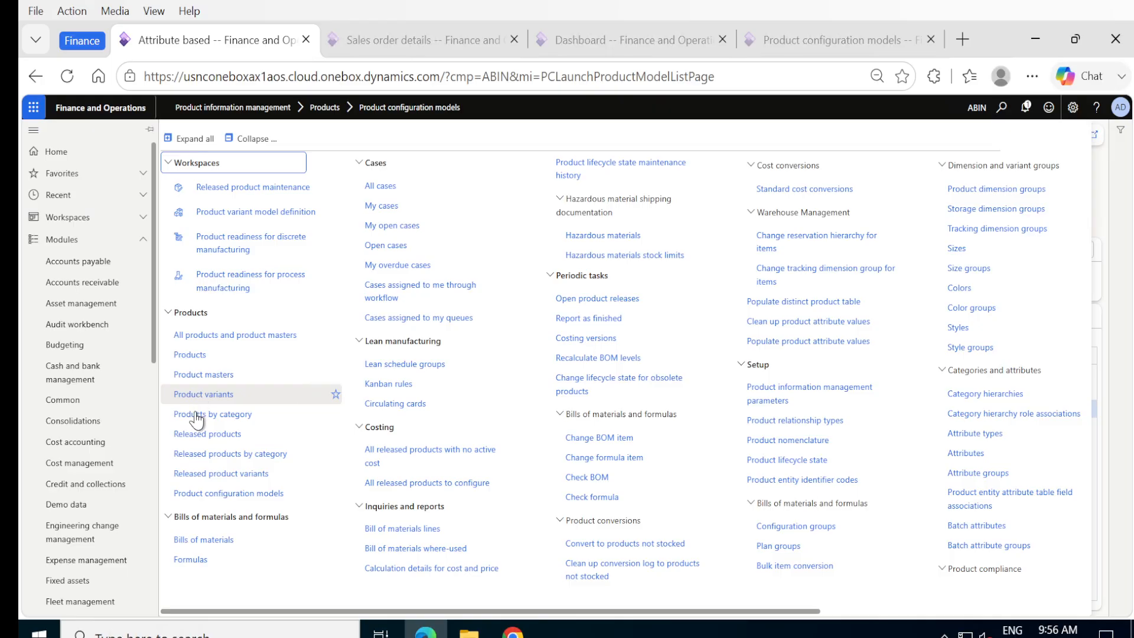
{"action": "left_click", "coordinate": [197, 434]}
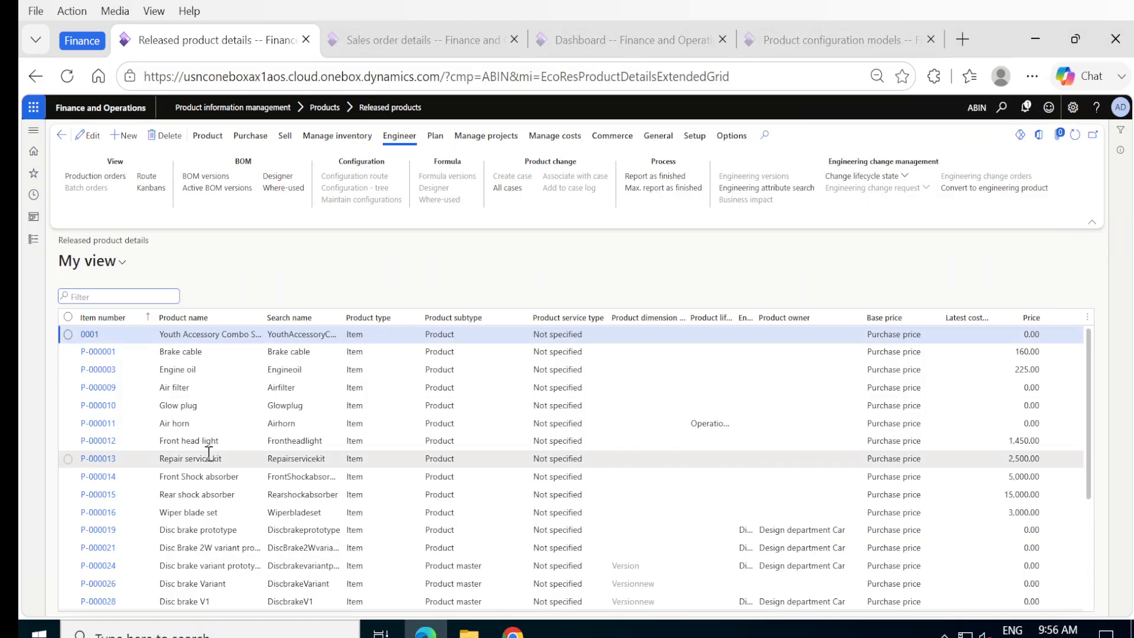
{"action": "scroll", "coordinate": [203, 443], "scroll_direction": "down", "scroll_amount": 3}
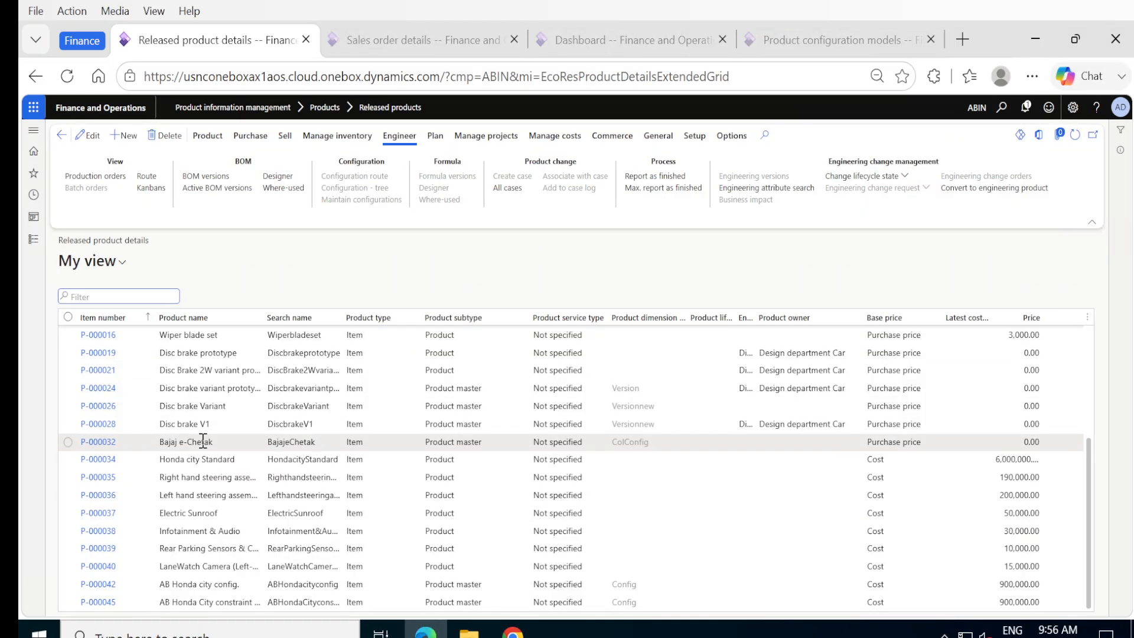
{"action": "left_click", "coordinate": [96, 607]}
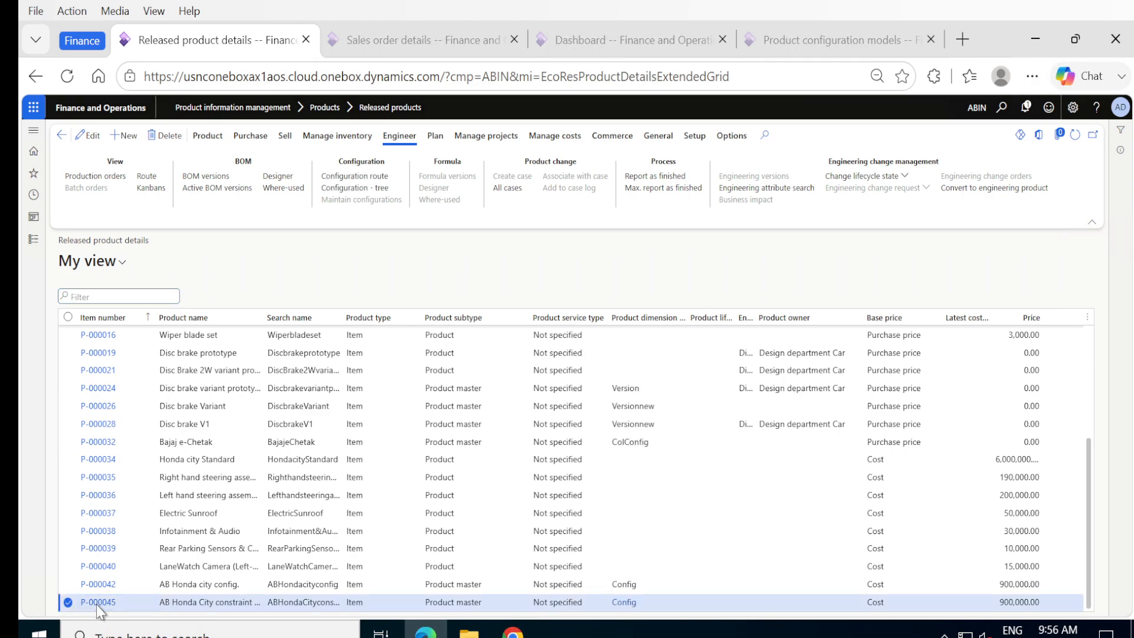
{"action": "left_click", "coordinate": [97, 602]}
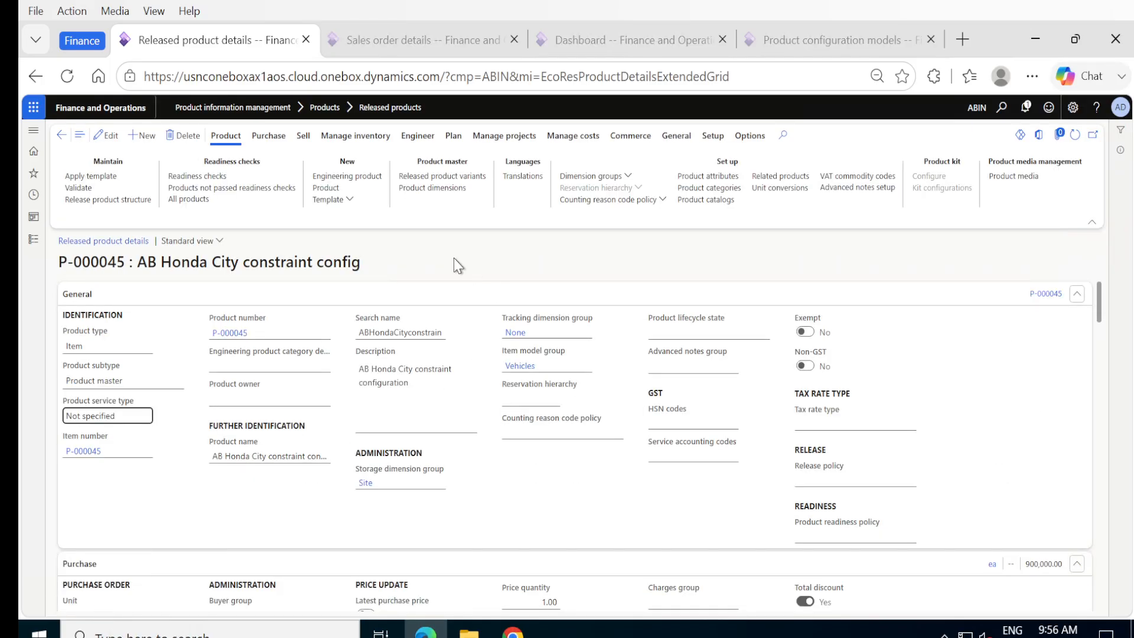
{"action": "left_click", "coordinate": [431, 189]}
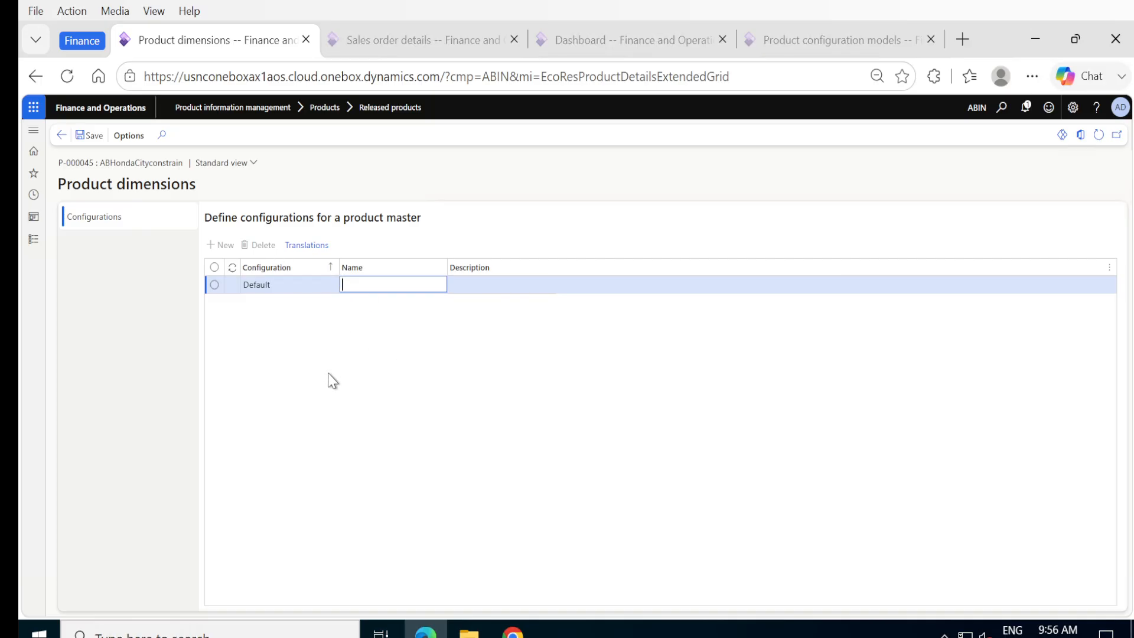
{"action": "left_click", "coordinate": [376, 39]}
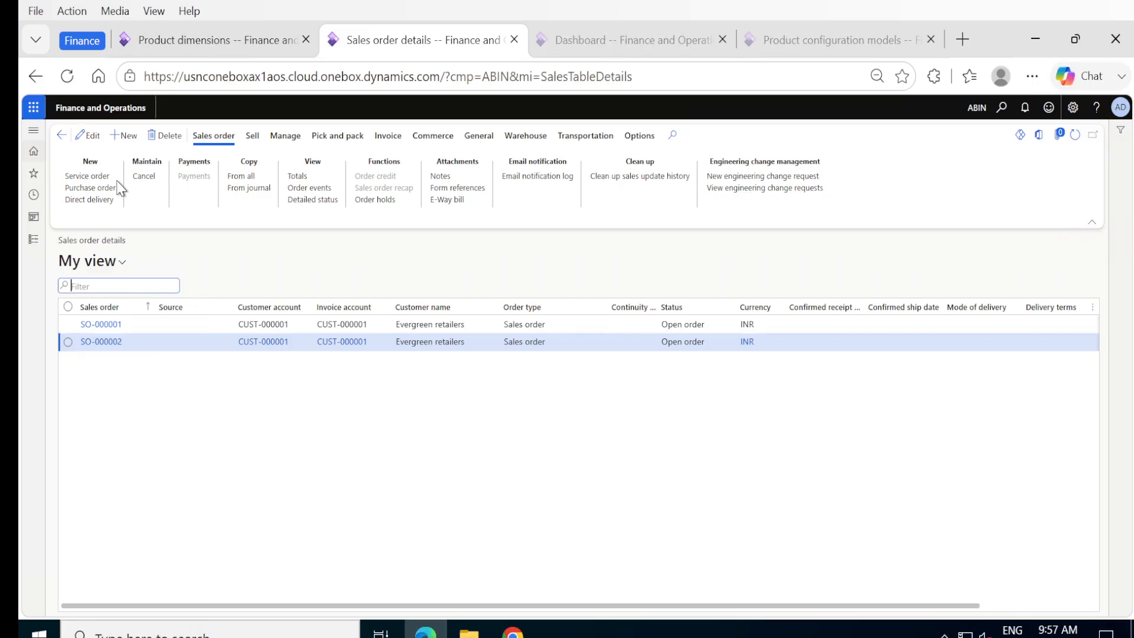
Step: Start a new sales order for customer account Evergreen retailers
{"action": "left_click", "coordinate": [115, 142]}
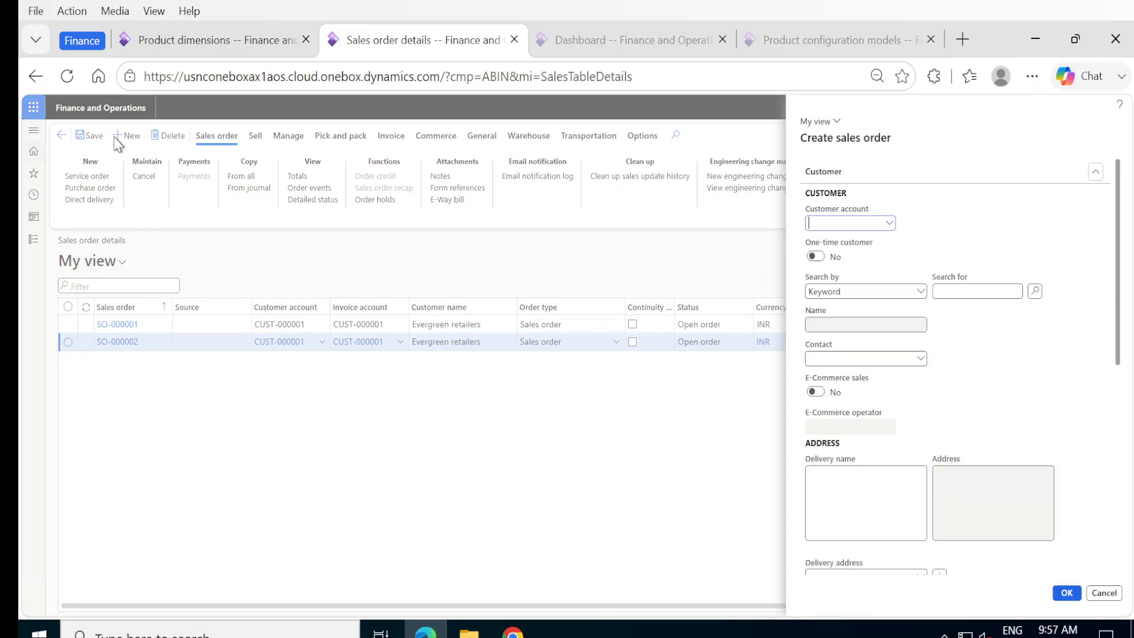
{"action": "left_click", "coordinate": [888, 222]}
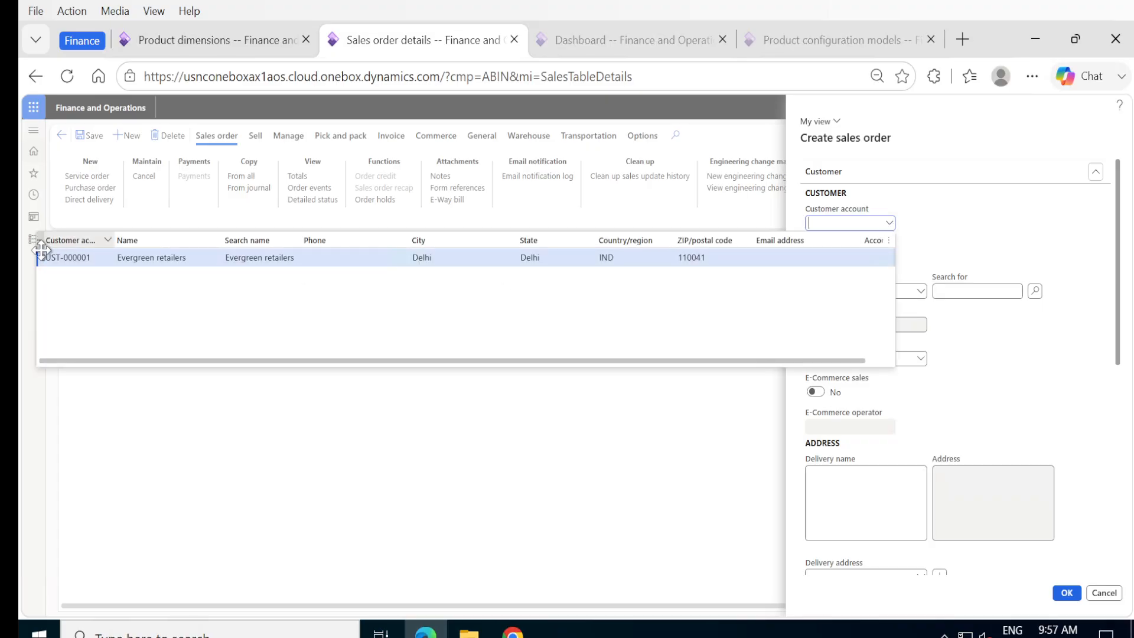
{"action": "left_click", "coordinate": [55, 264]}
{"action": "left_click", "coordinate": [54, 265]}
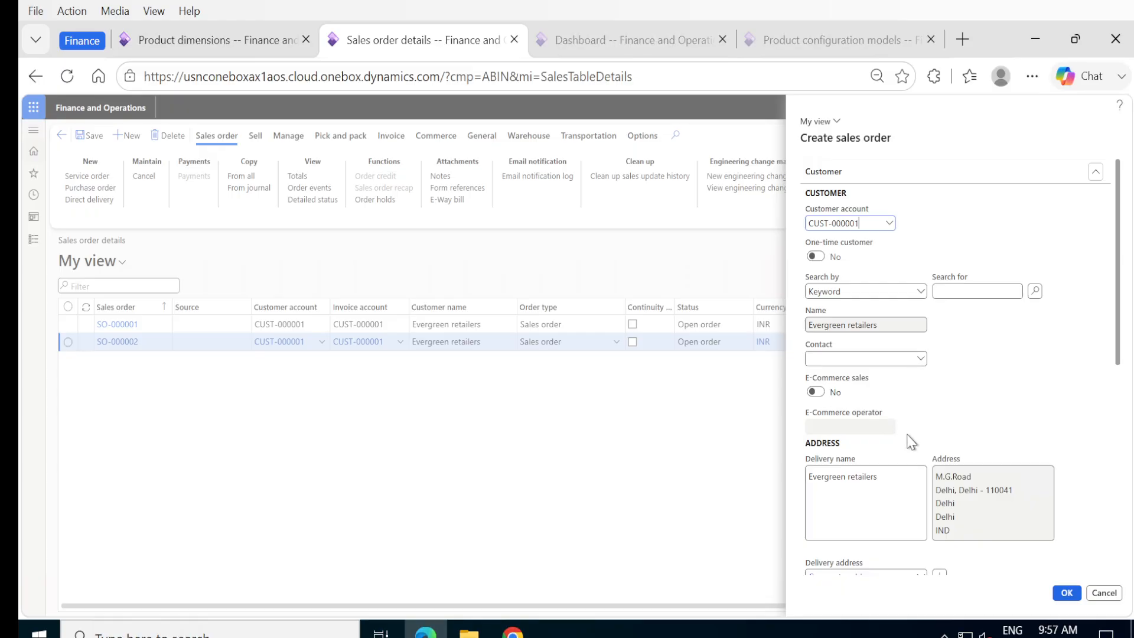
Step: Set order type to Sales order and site to Chennai, then create the order
{"action": "scroll", "coordinate": [919, 425], "scroll_direction": "down", "scroll_amount": 4}
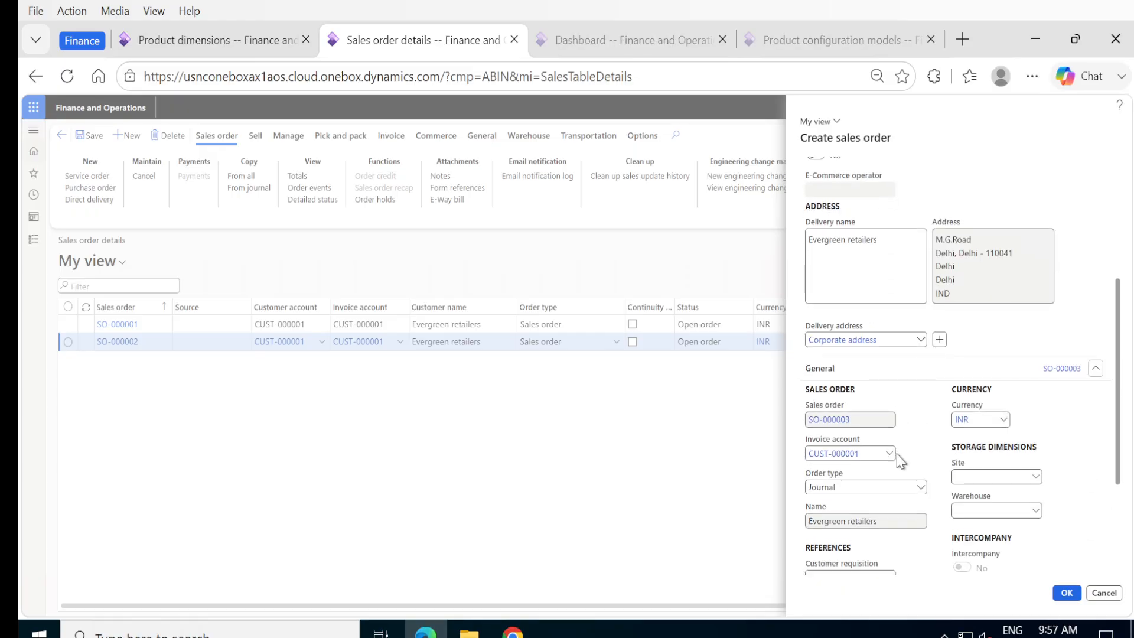
{"action": "left_click", "coordinate": [919, 488]}
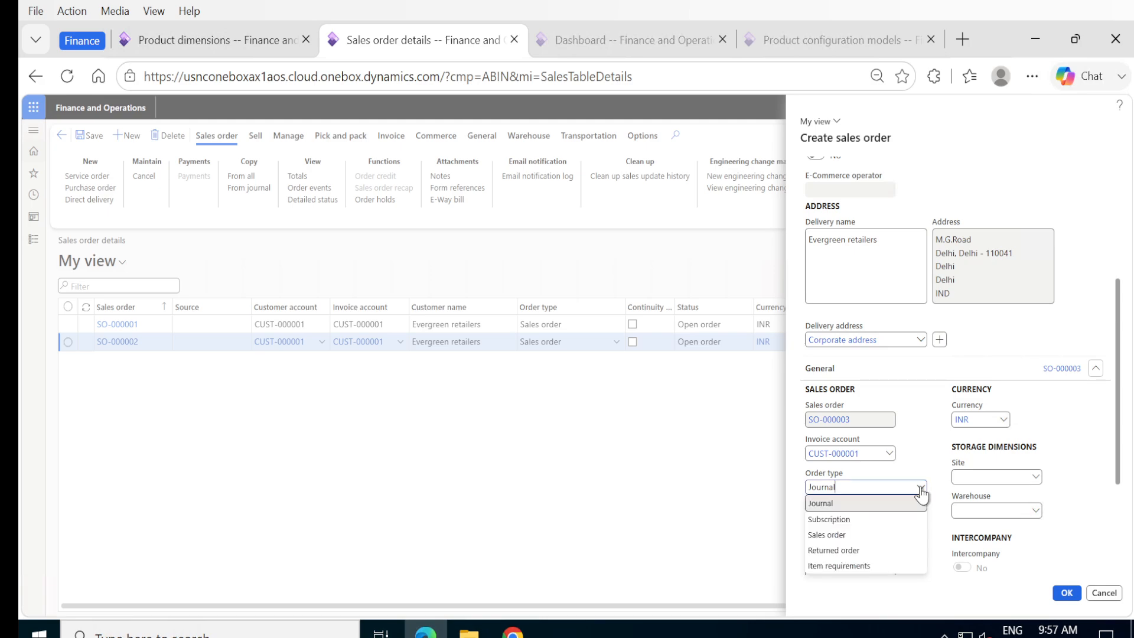
{"action": "left_click", "coordinate": [836, 535]}
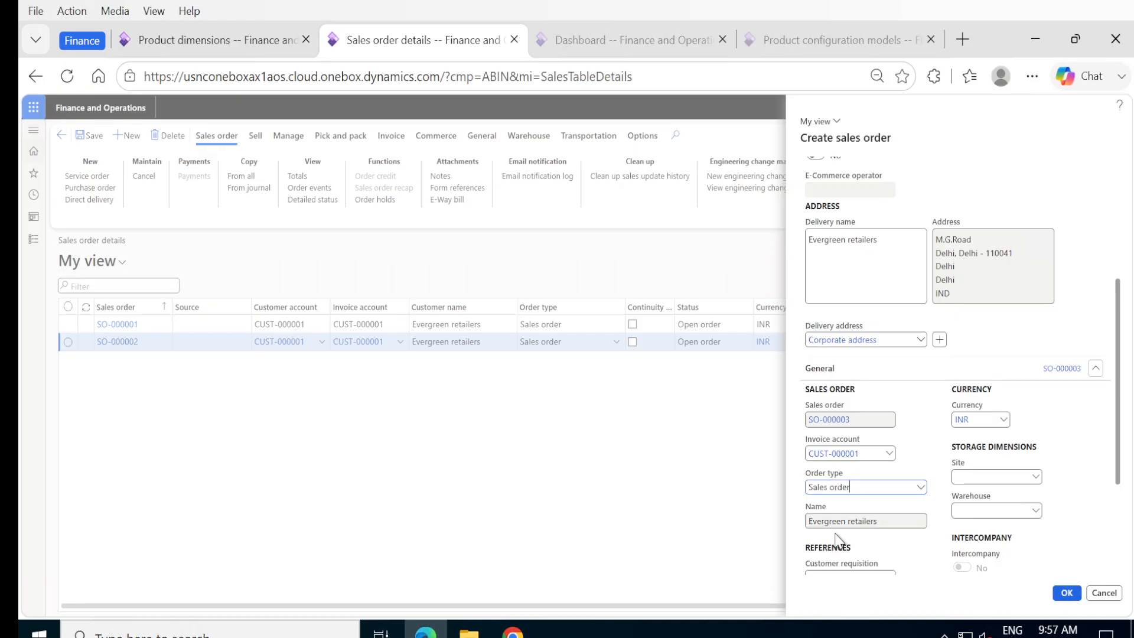
{"action": "left_click", "coordinate": [1036, 477]}
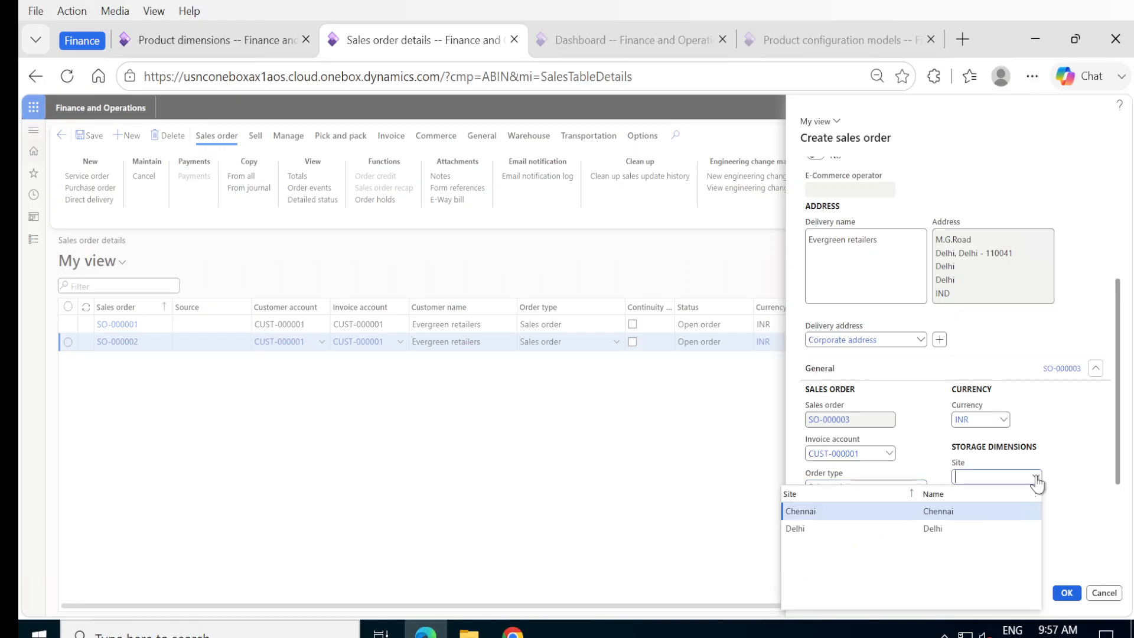
{"action": "left_click", "coordinate": [823, 511]}
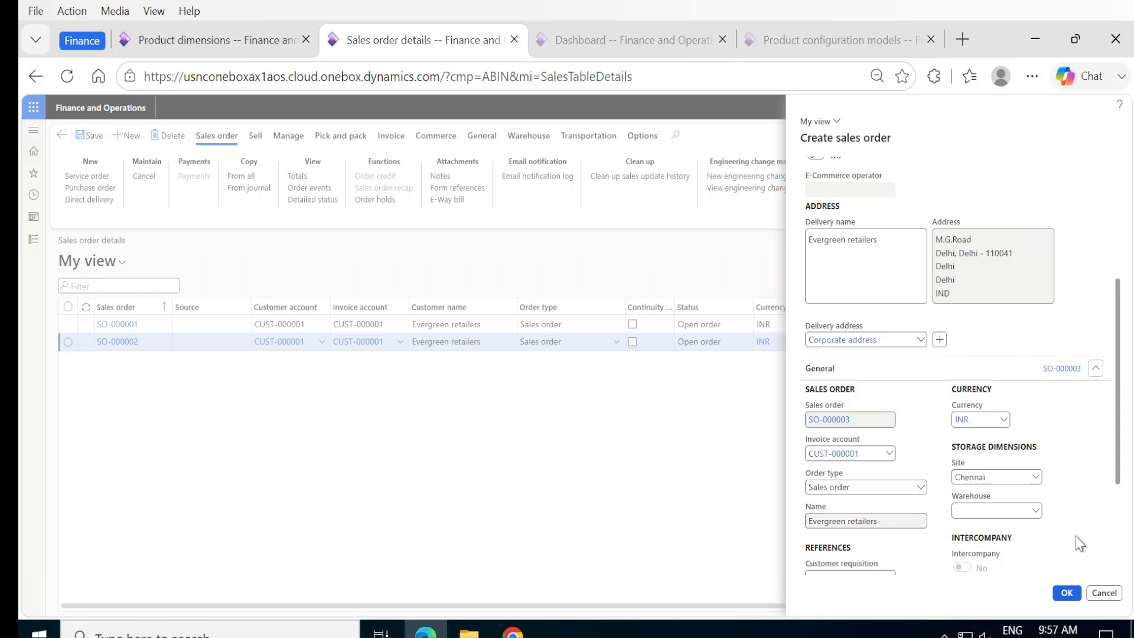
{"action": "scroll", "coordinate": [1078, 542], "scroll_direction": "down", "scroll_amount": 3}
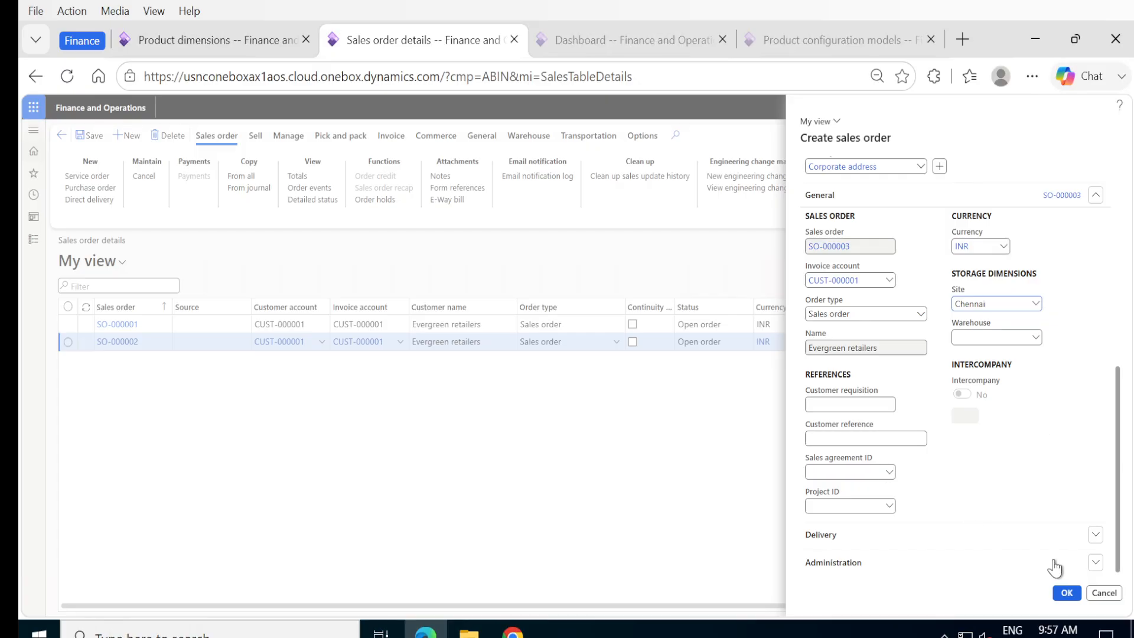
{"action": "left_click", "coordinate": [1061, 592]}
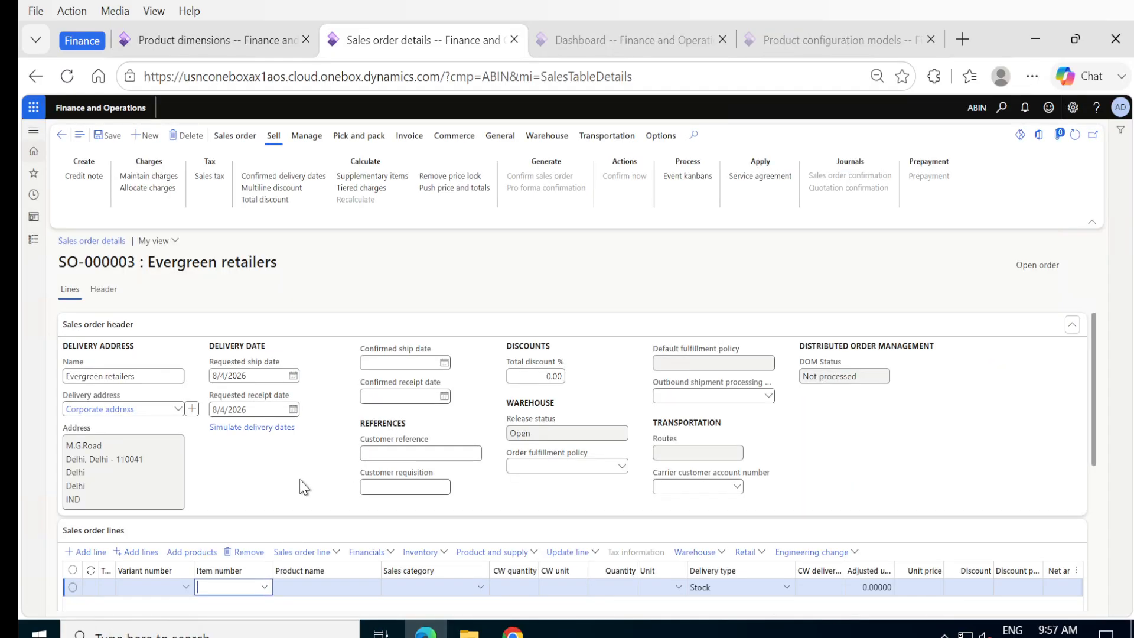
Step: Add item P-000045 to the new line, filling quantity 1 at unit price 950,000.00
{"action": "scroll", "coordinate": [301, 487], "scroll_direction": "down", "scroll_amount": 2}
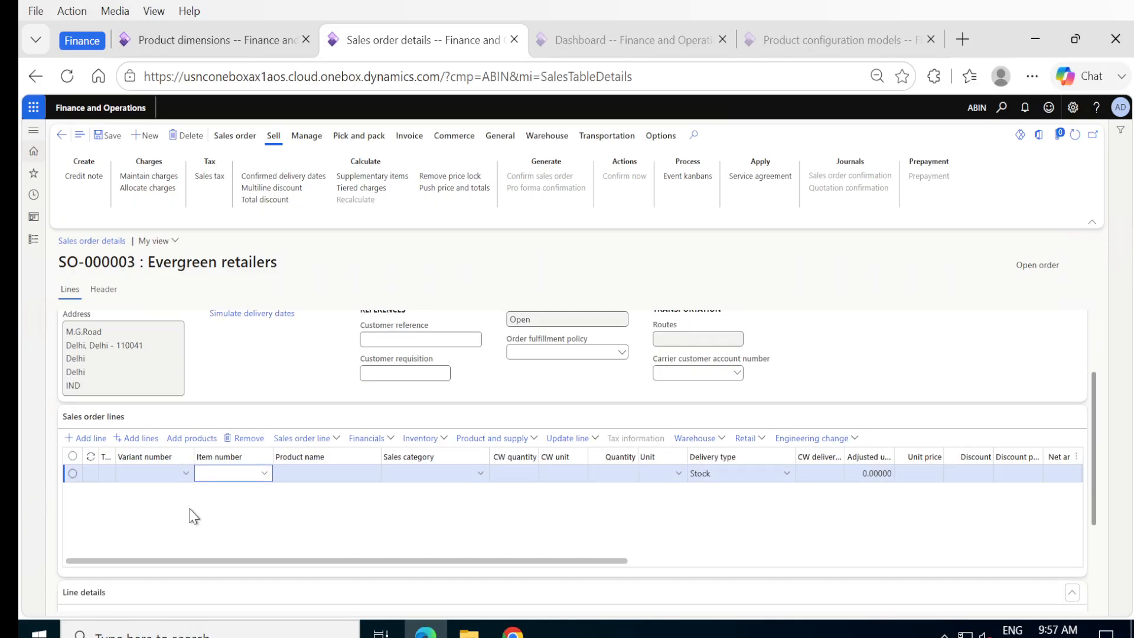
{"action": "left_click", "coordinate": [112, 142]}
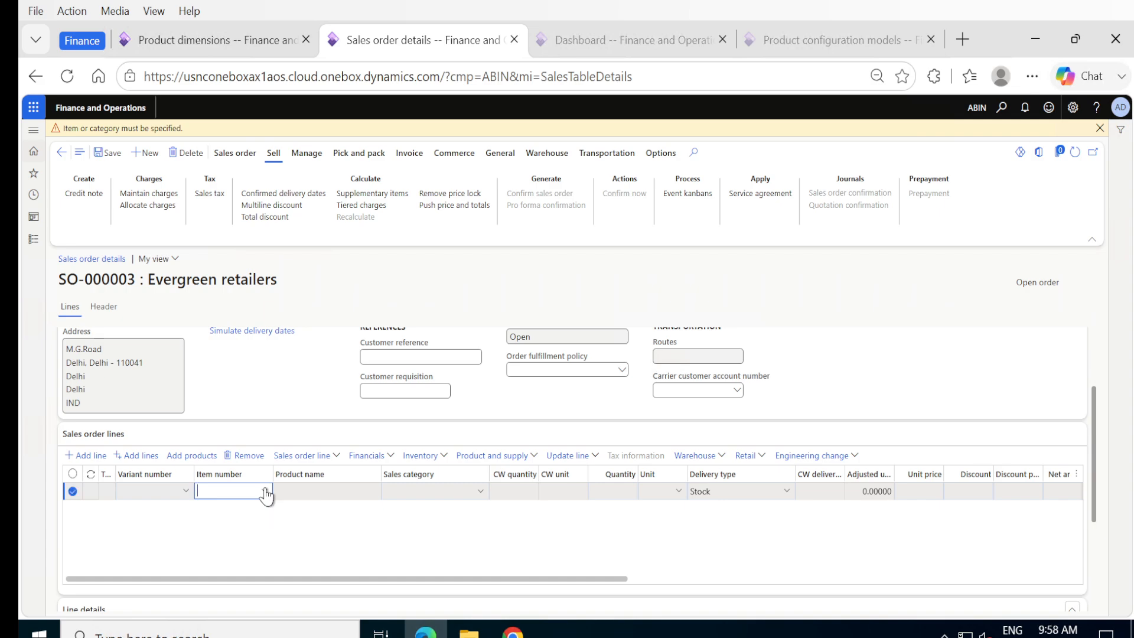
{"action": "left_click", "coordinate": [266, 493]}
{"action": "scroll", "coordinate": [268, 467], "scroll_direction": "down", "scroll_amount": 10}
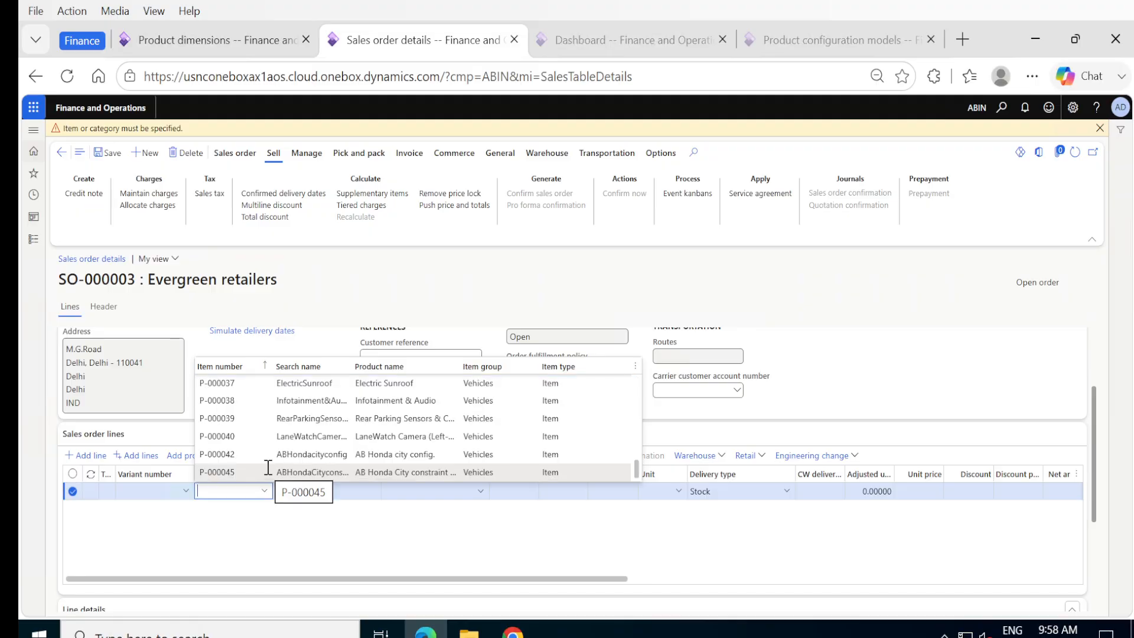
{"action": "mouse_move", "coordinate": [235, 476]}
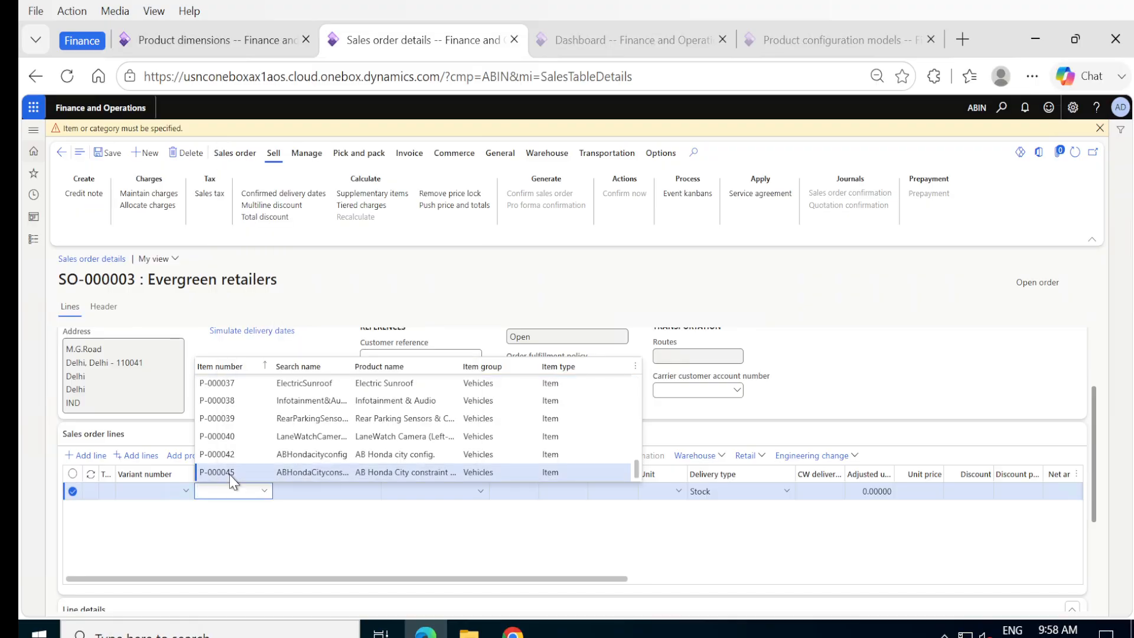
{"action": "left_click", "coordinate": [229, 473]}
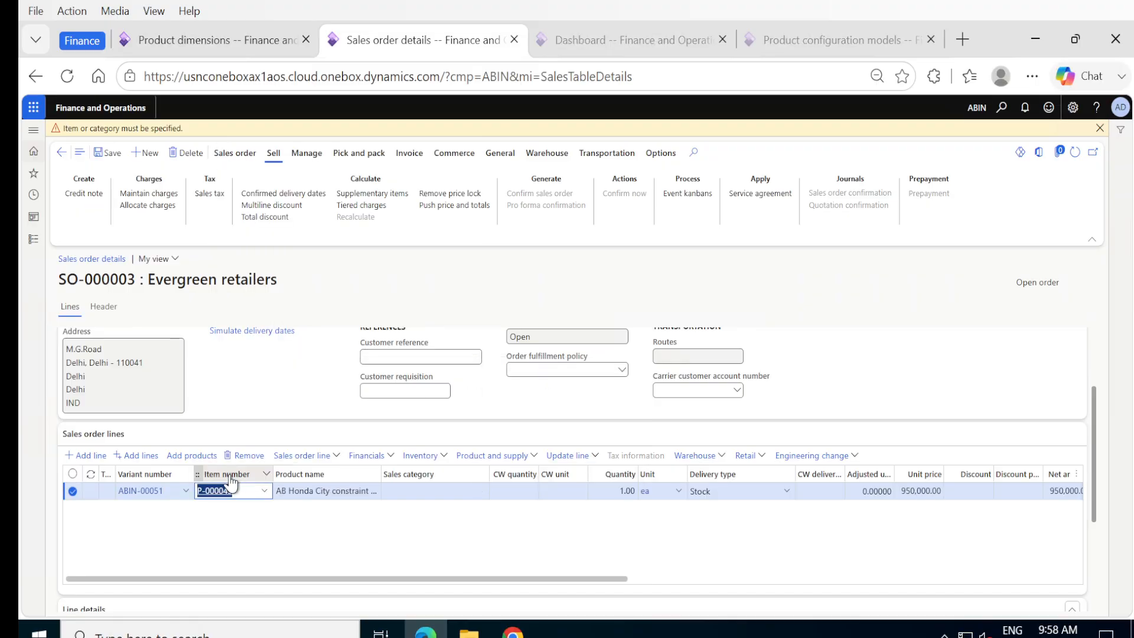
{"action": "left_click", "coordinate": [480, 545]}
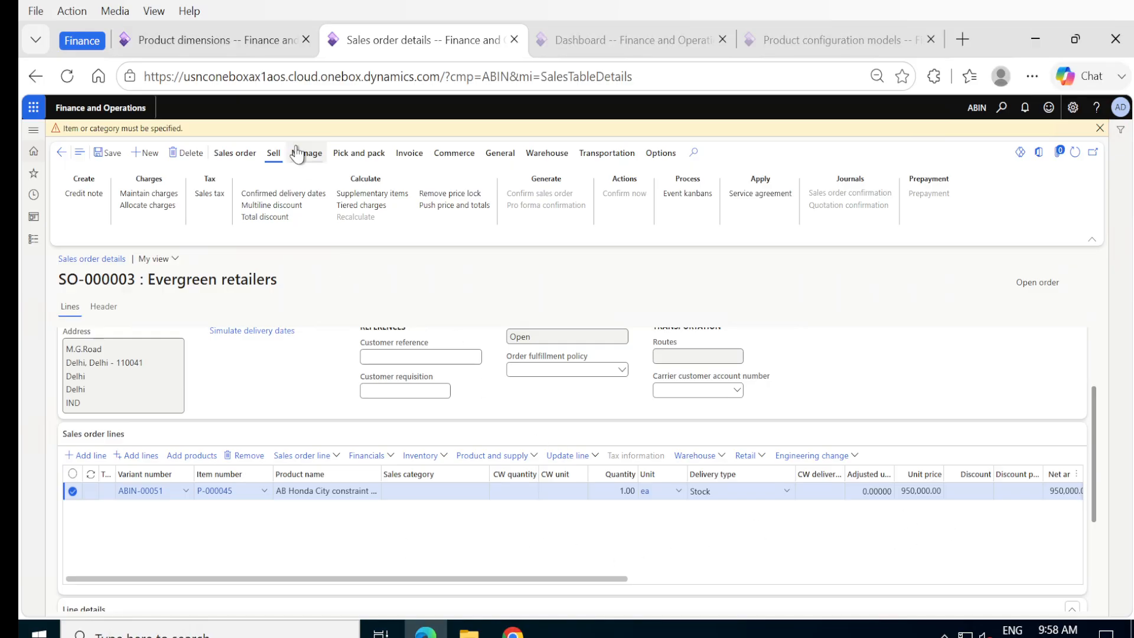
Step: Confirm in Released products that P-000045's base sales price is 950,000.00, then return to SO-000003
{"action": "left_click", "coordinate": [222, 41]}
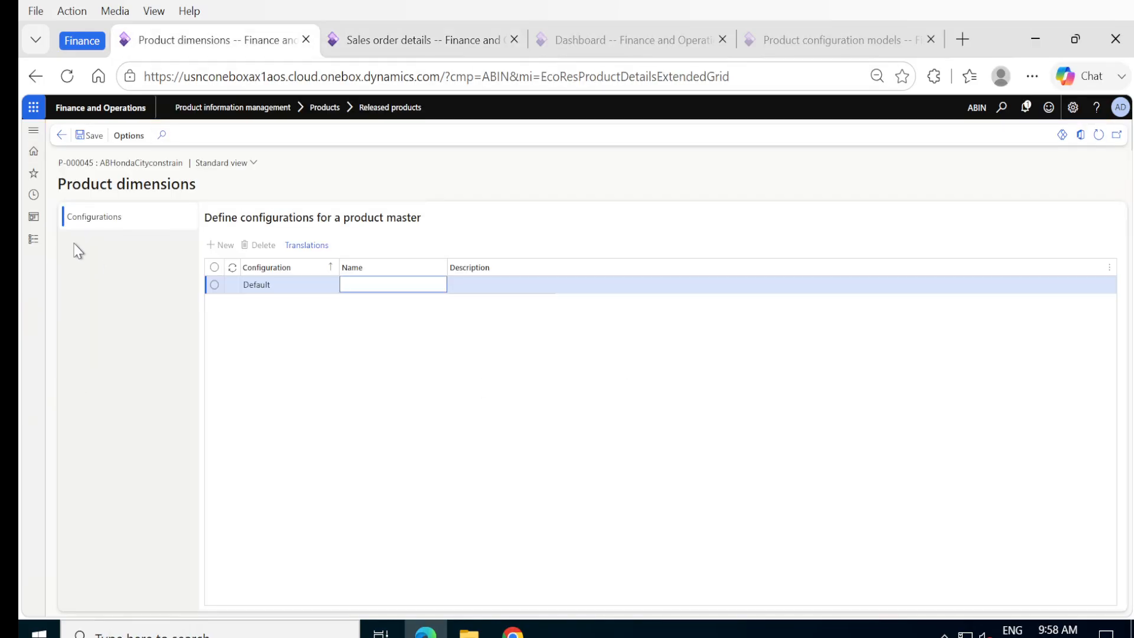
{"action": "left_click", "coordinate": [34, 239]}
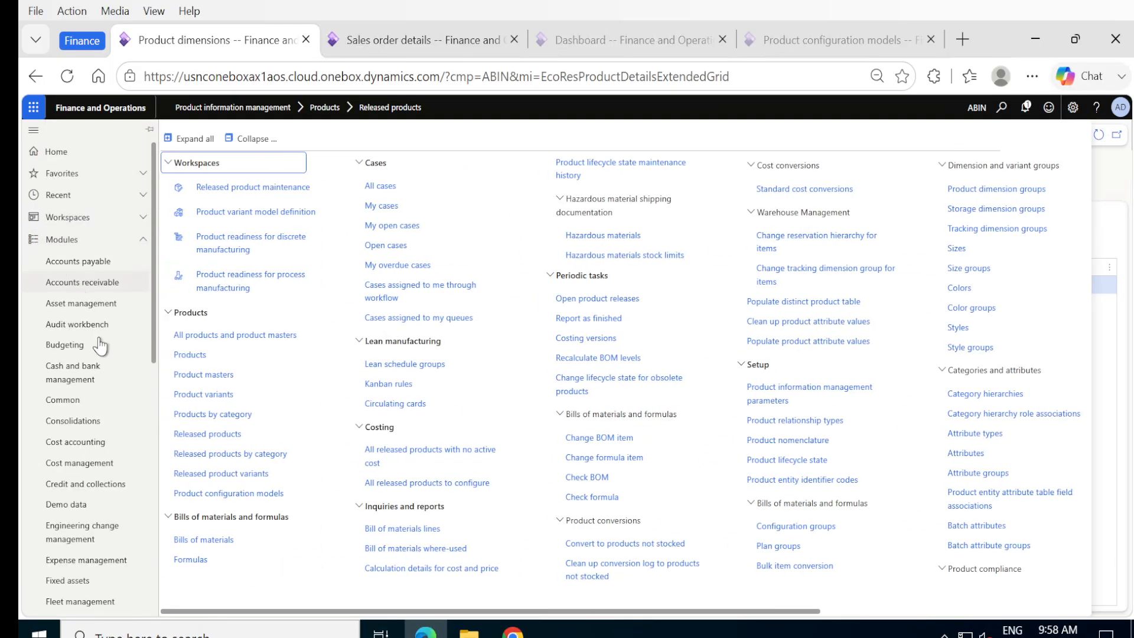
{"action": "left_click", "coordinate": [205, 435]}
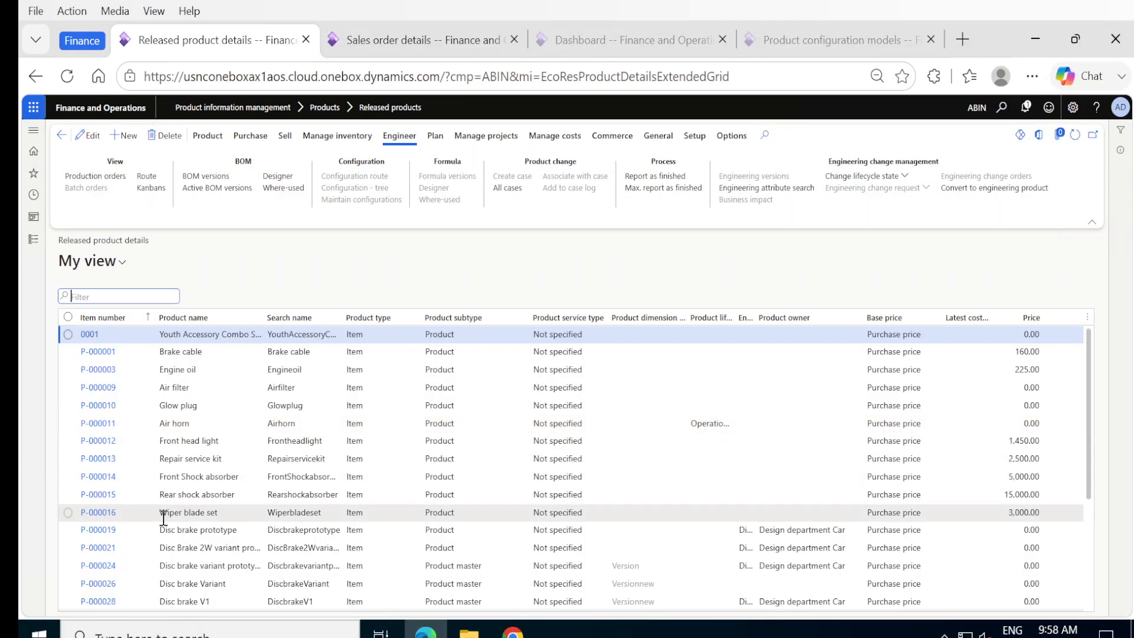
{"action": "scroll", "coordinate": [163, 518], "scroll_direction": "down", "scroll_amount": 1}
{"action": "scroll", "coordinate": [164, 518], "scroll_direction": "down", "scroll_amount": 3}
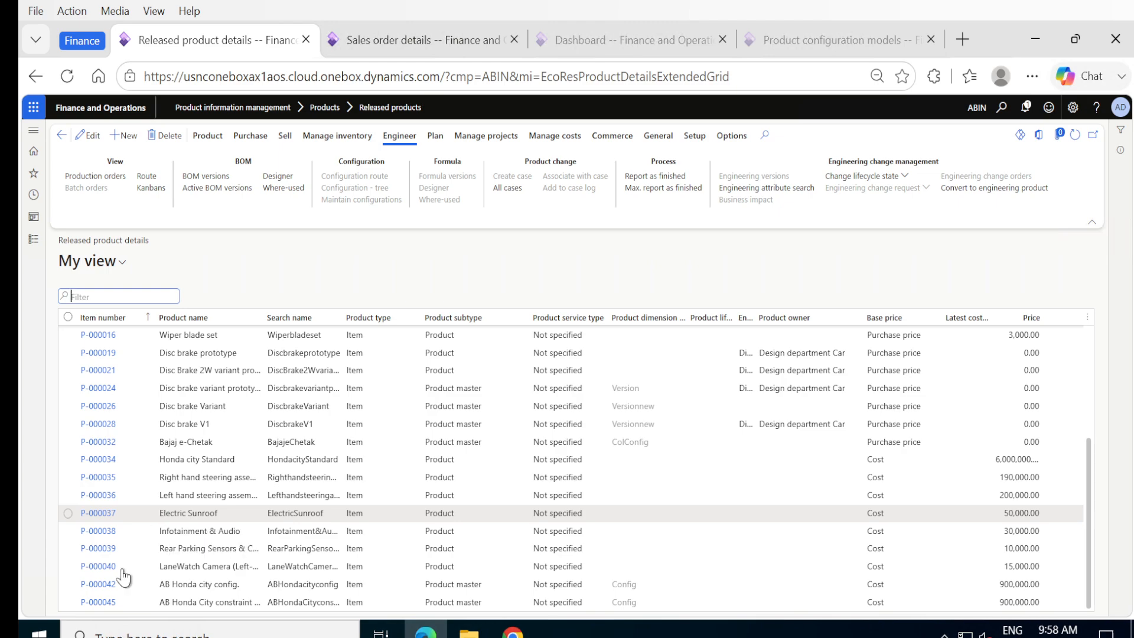
{"action": "left_click", "coordinate": [92, 605]}
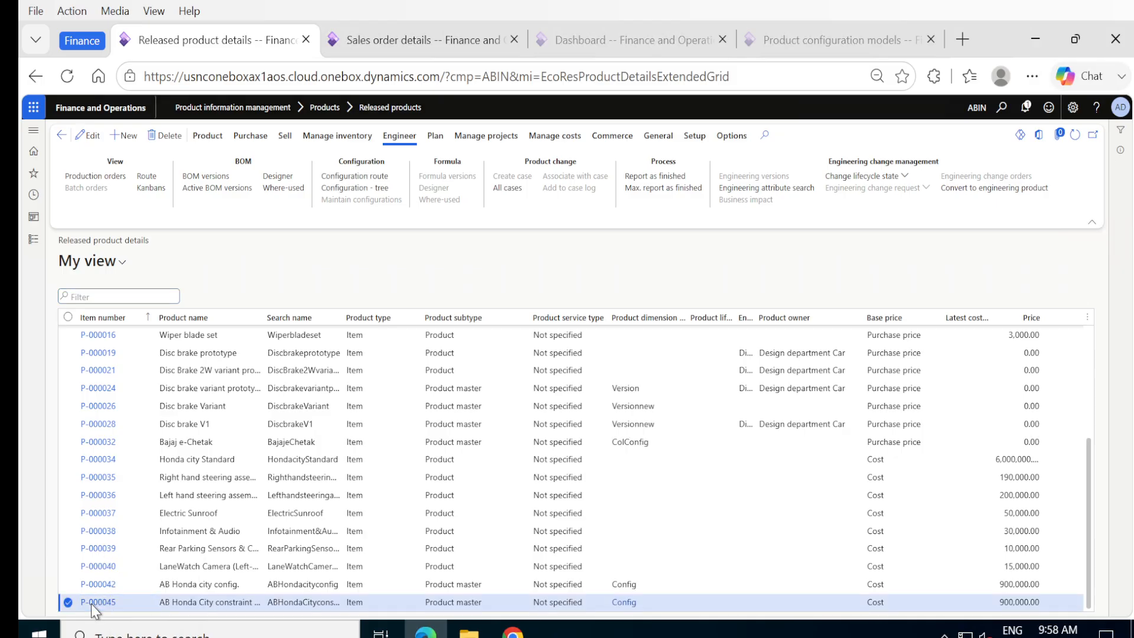
{"action": "left_click", "coordinate": [91, 603]}
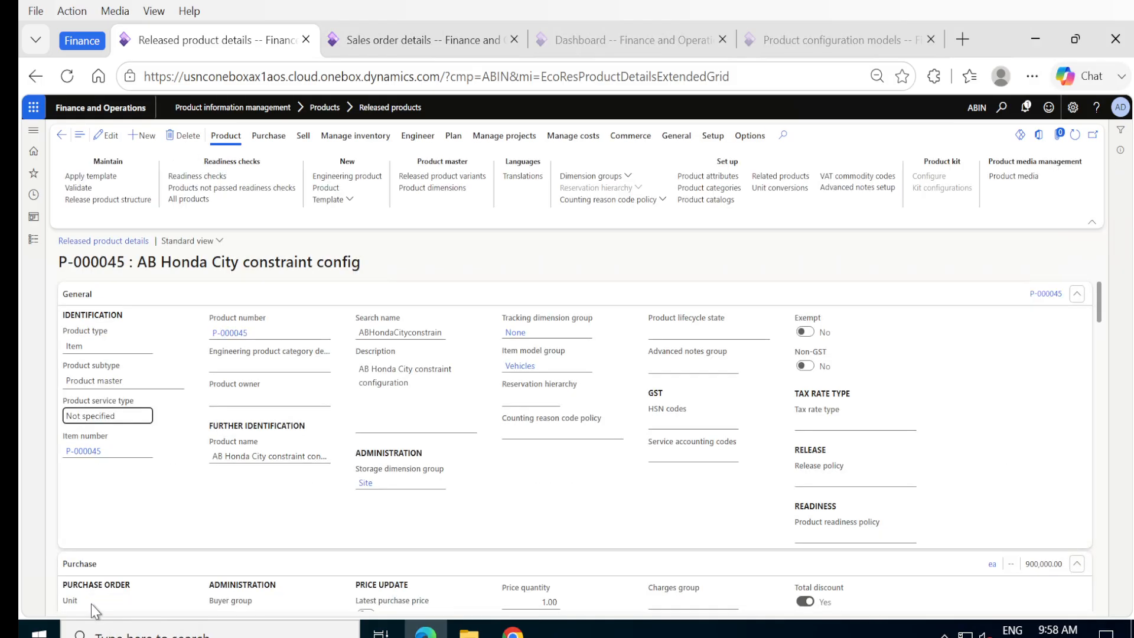
{"action": "scroll", "coordinate": [208, 512], "scroll_direction": "down", "scroll_amount": 5}
{"action": "scroll", "coordinate": [208, 512], "scroll_direction": "down", "scroll_amount": 10}
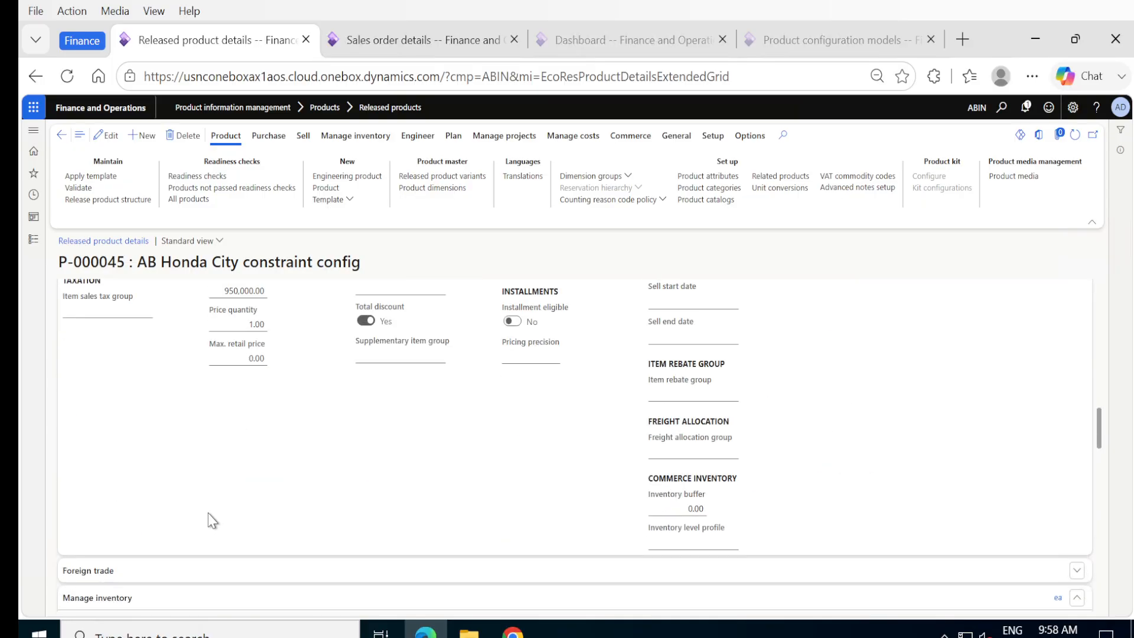
{"action": "scroll", "coordinate": [208, 512], "scroll_direction": "down", "scroll_amount": 10}
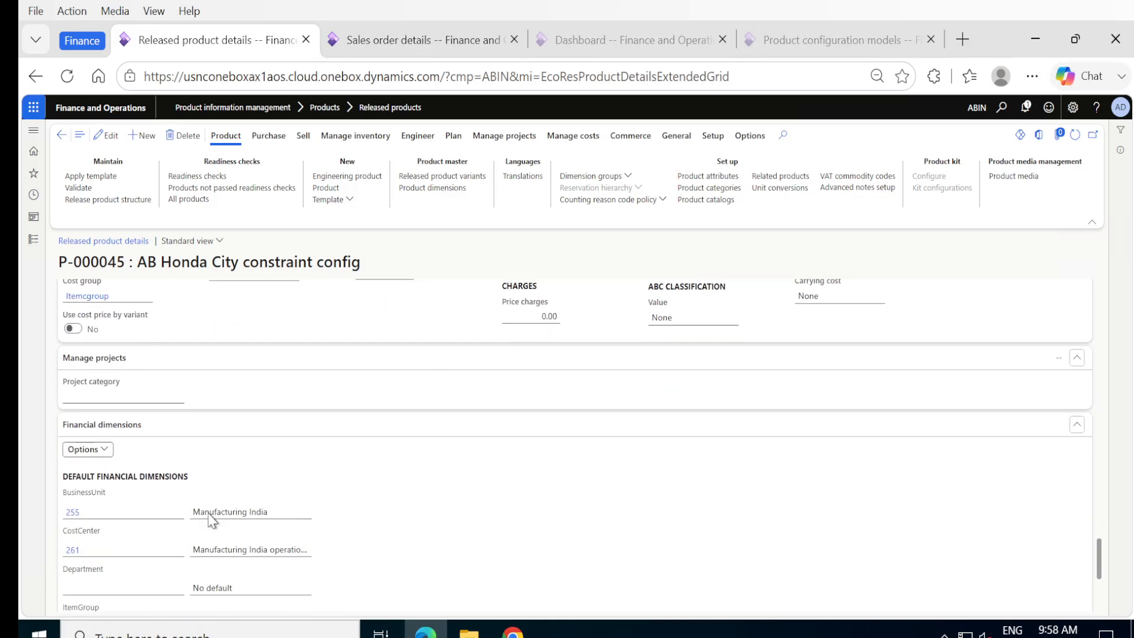
{"action": "scroll", "coordinate": [208, 513], "scroll_direction": "up", "scroll_amount": 8}
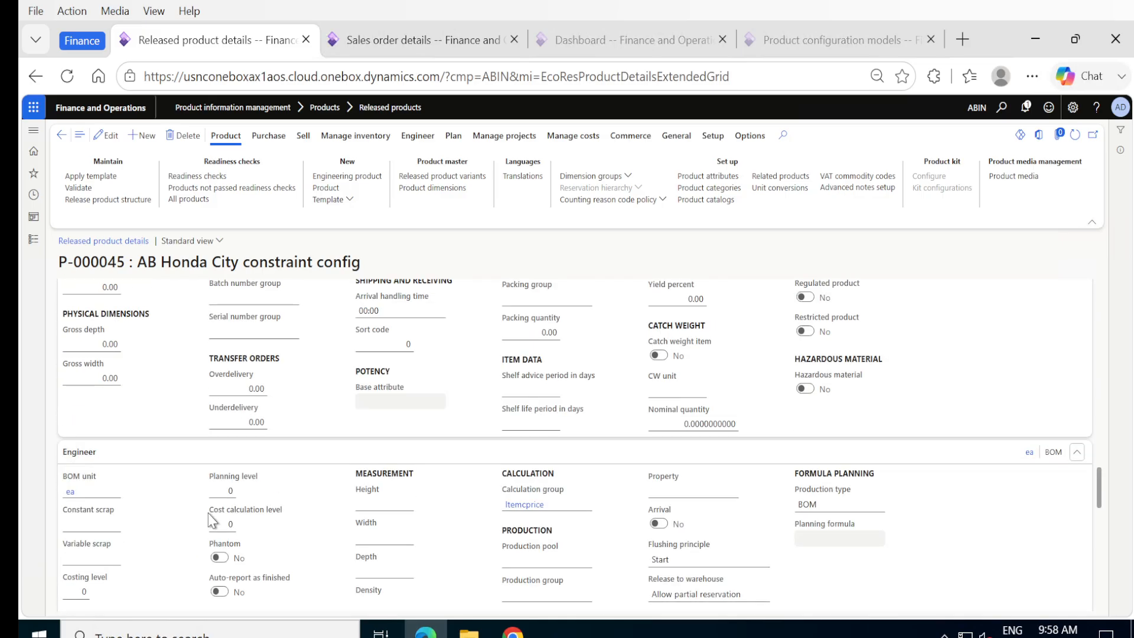
{"action": "scroll", "coordinate": [240, 491], "scroll_direction": "up", "scroll_amount": 10}
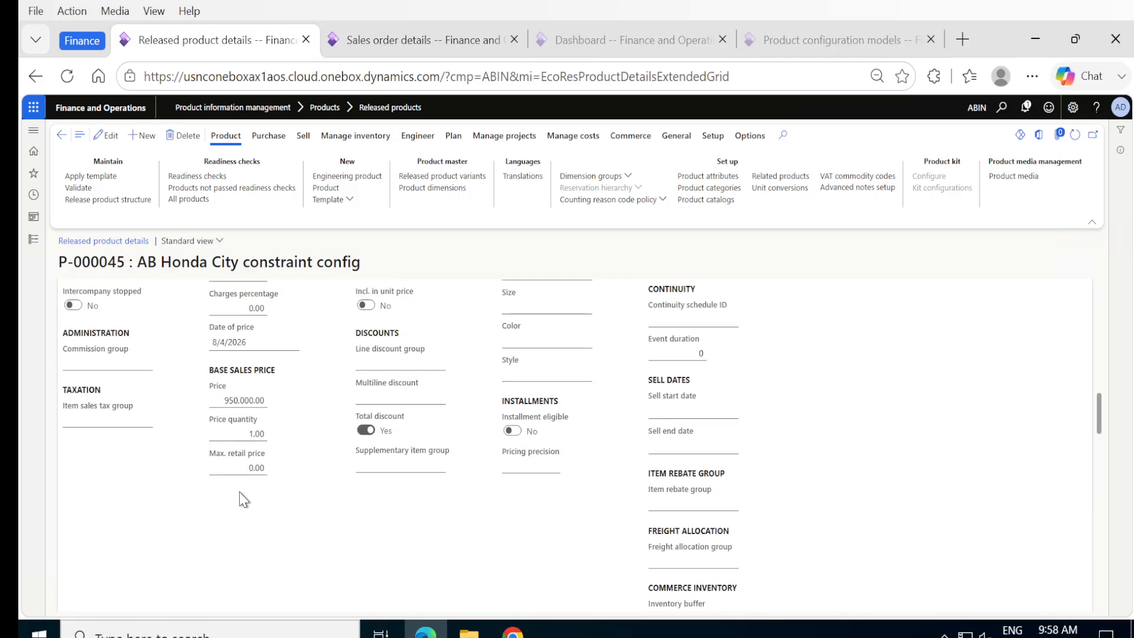
{"action": "scroll", "coordinate": [239, 491], "scroll_direction": "up", "scroll_amount": 3}
{"action": "scroll", "coordinate": [239, 492], "scroll_direction": "down", "scroll_amount": 2}
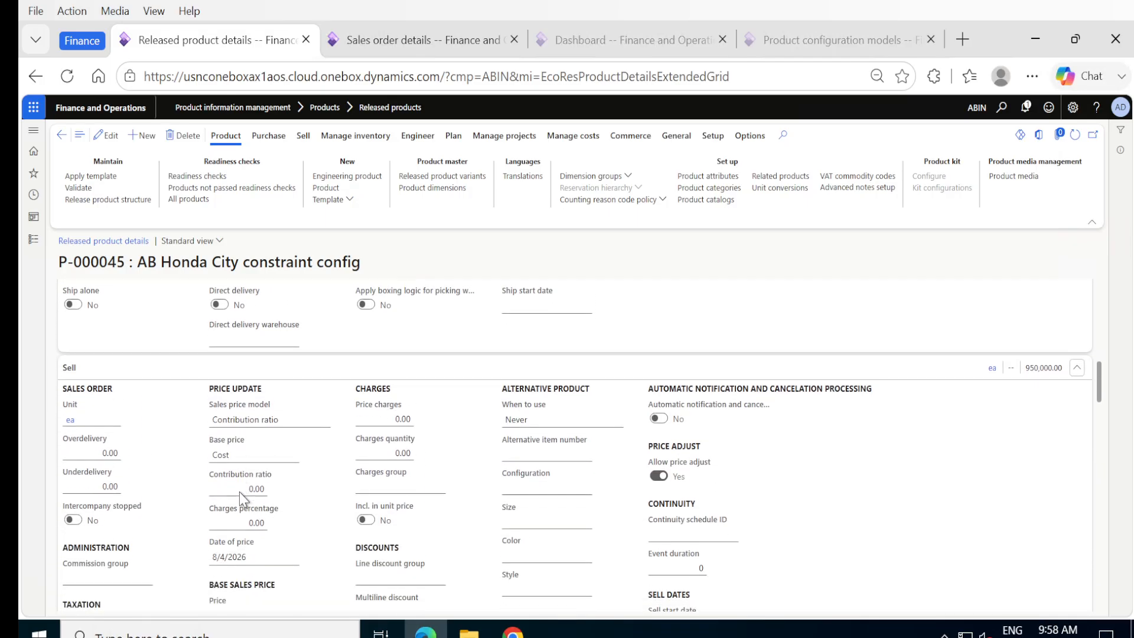
{"action": "scroll", "coordinate": [239, 491], "scroll_direction": "down", "scroll_amount": 1}
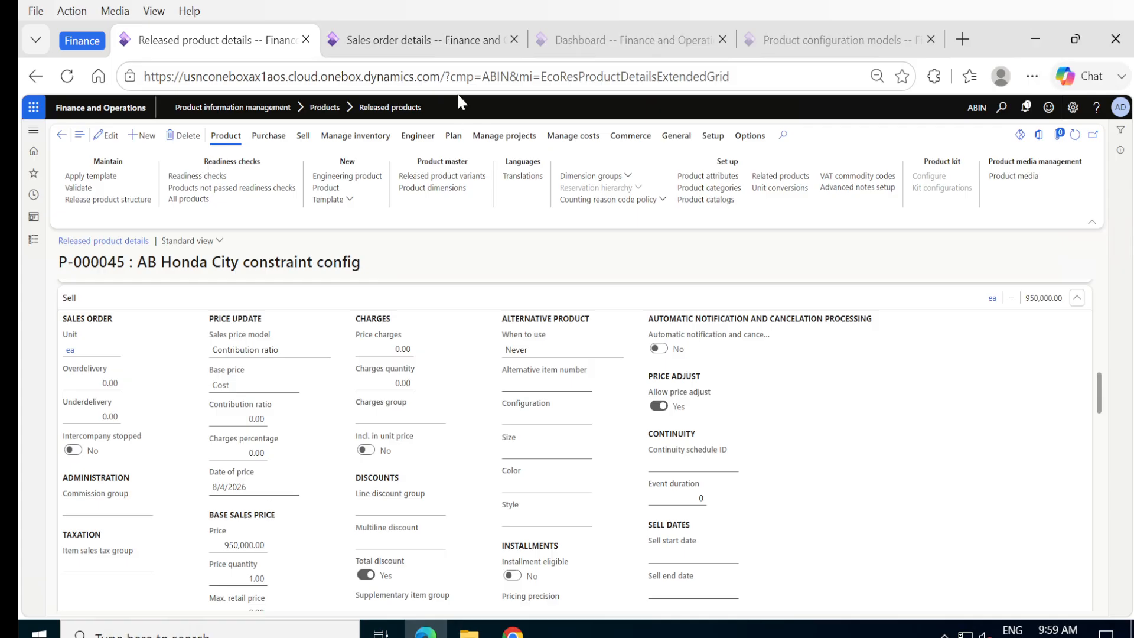
{"action": "left_click", "coordinate": [418, 45]}
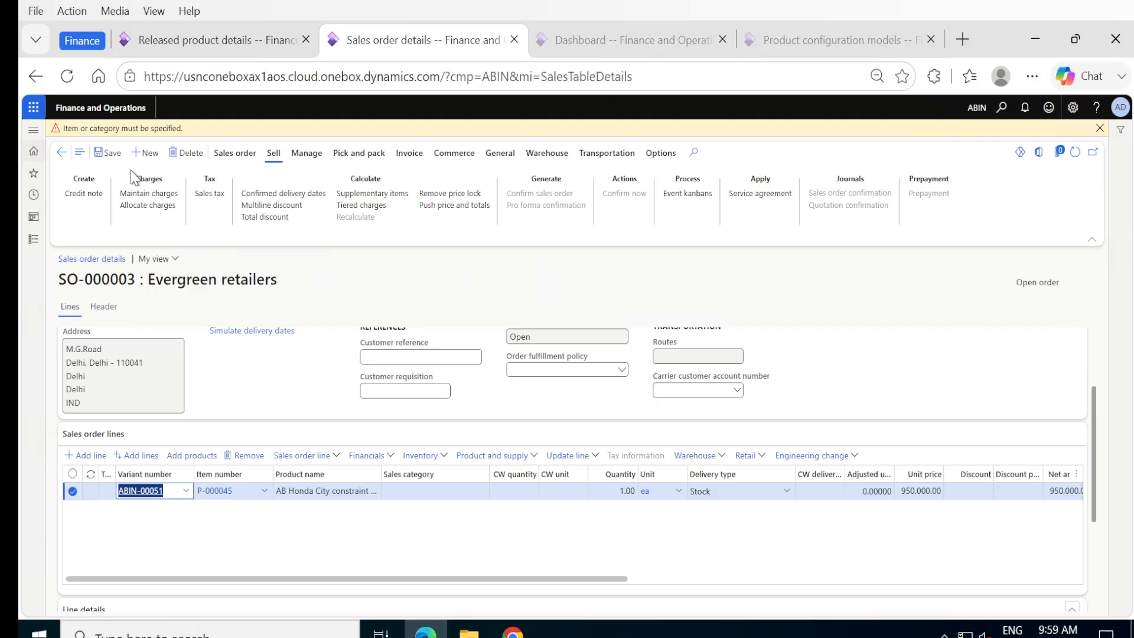
Step: Save the P-000045 line, try Configure line, dismiss the price model warning and cancel
{"action": "left_click", "coordinate": [112, 153]}
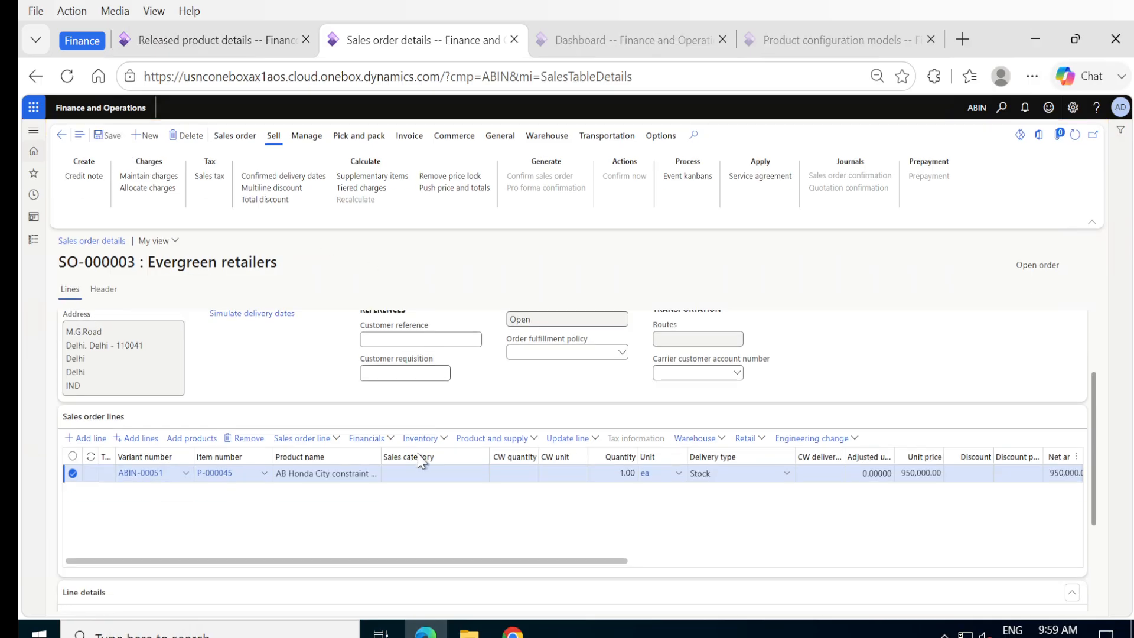
{"action": "left_click", "coordinate": [535, 439]}
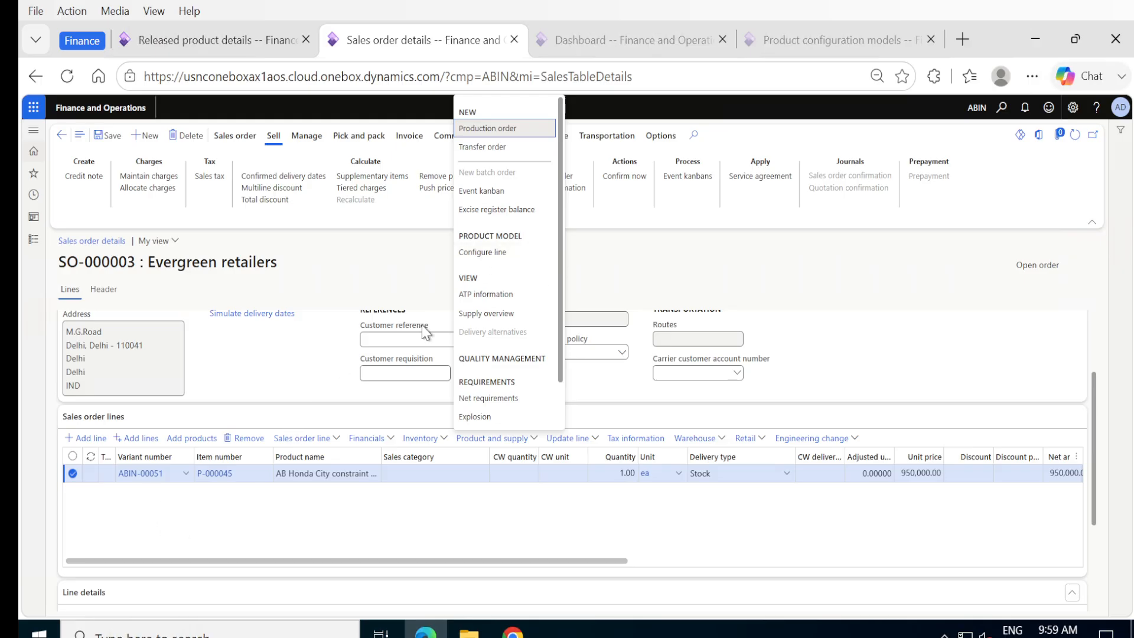
{"action": "left_click", "coordinate": [477, 253]}
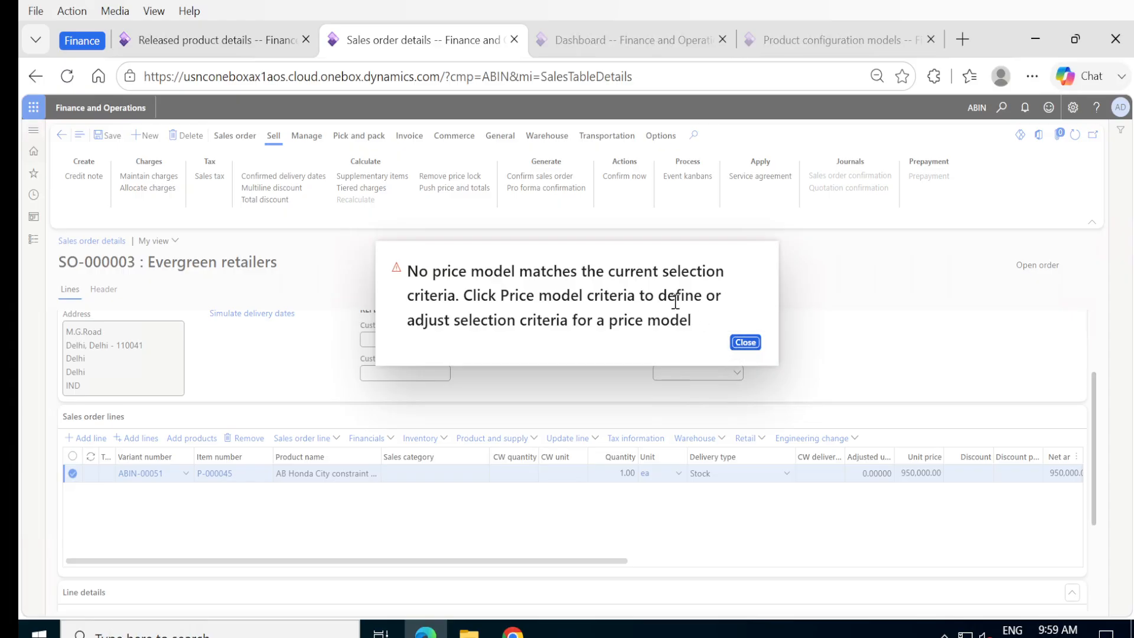
{"action": "left_click", "coordinate": [744, 343]}
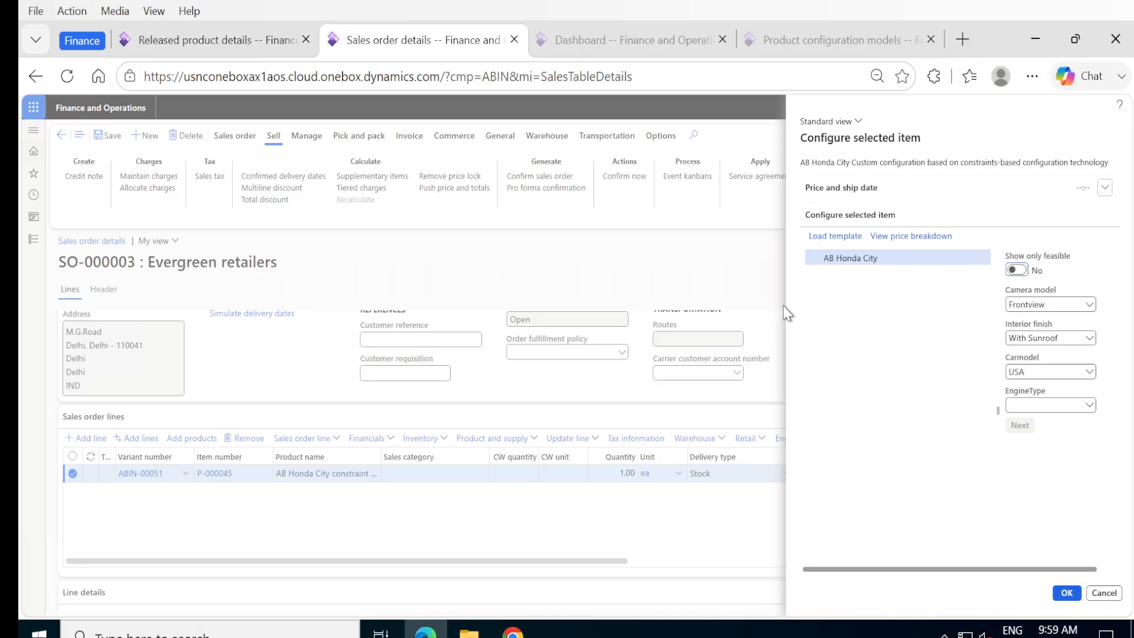
{"action": "left_click", "coordinate": [1106, 594]}
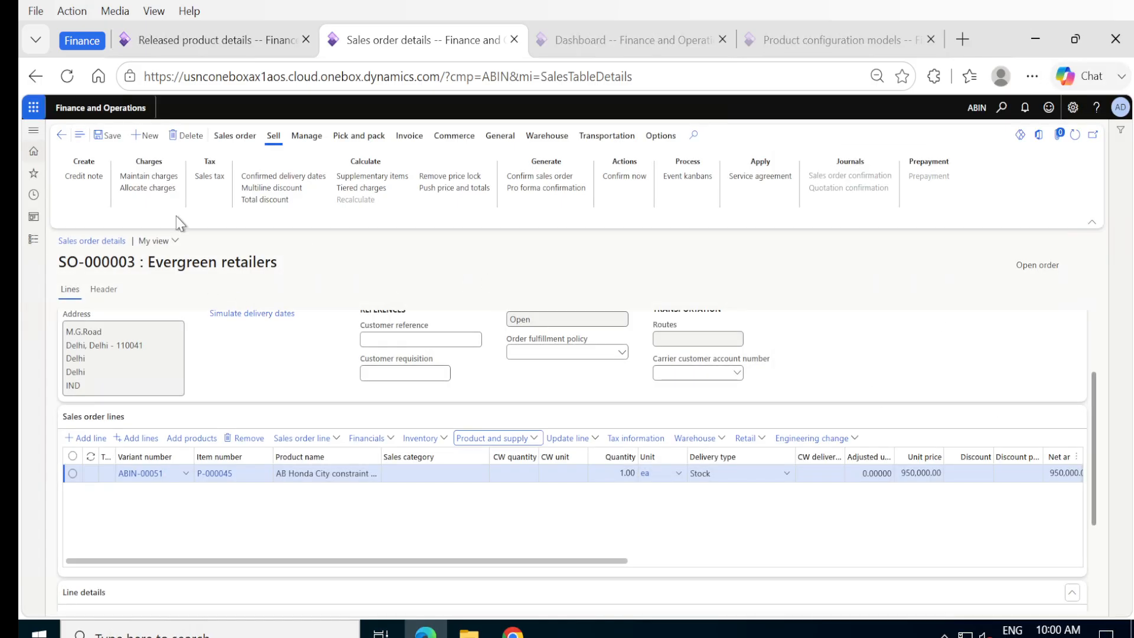
Step: Open the price model criteria for the AB Honda City Custom configuration model
{"action": "left_click", "coordinate": [195, 44]}
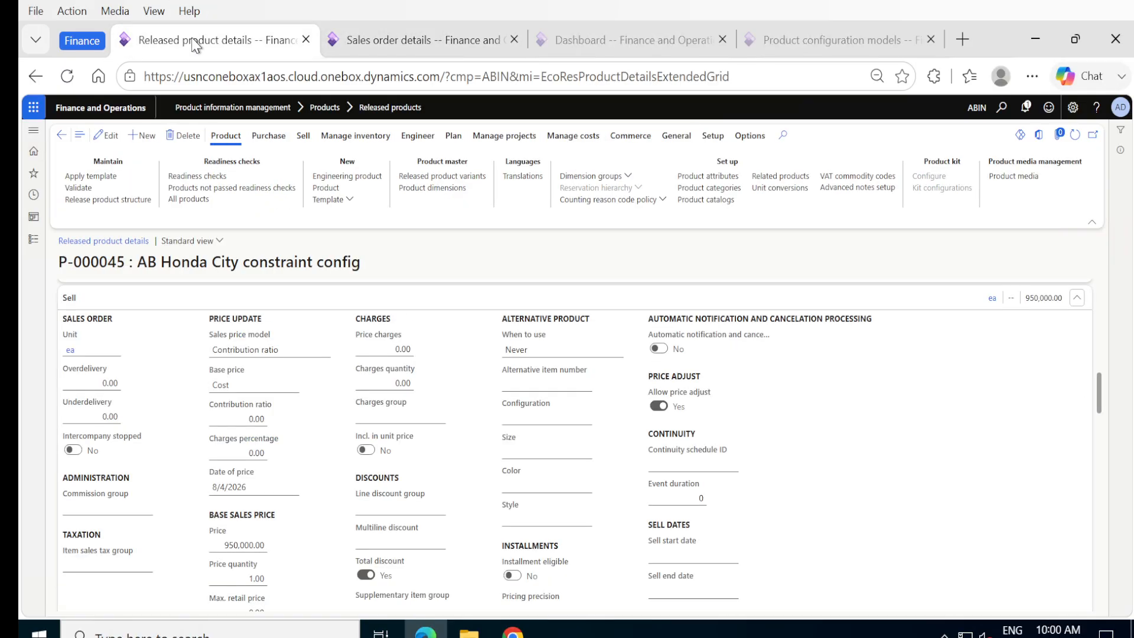
{"action": "left_click", "coordinate": [33, 241]}
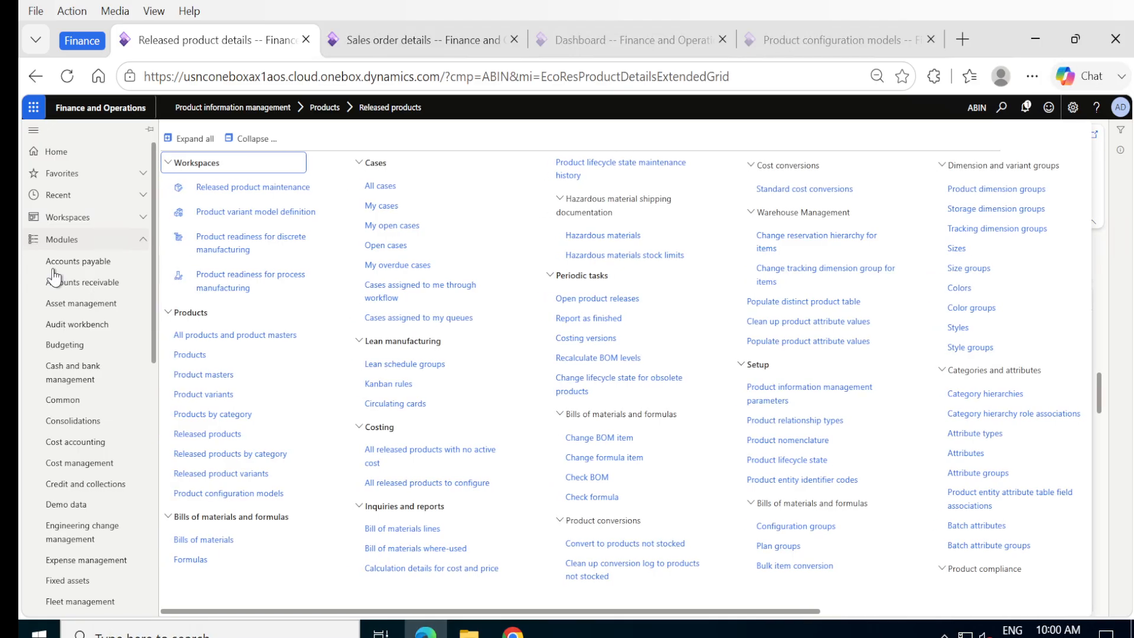
{"action": "left_click", "coordinate": [196, 496]}
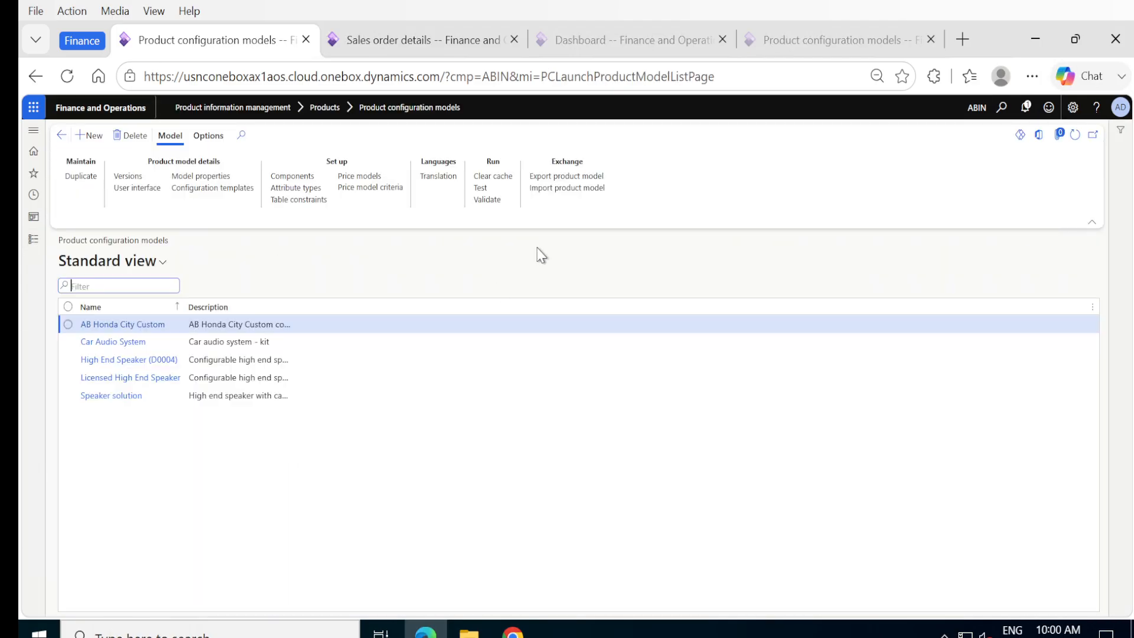
{"action": "left_click", "coordinate": [354, 188]}
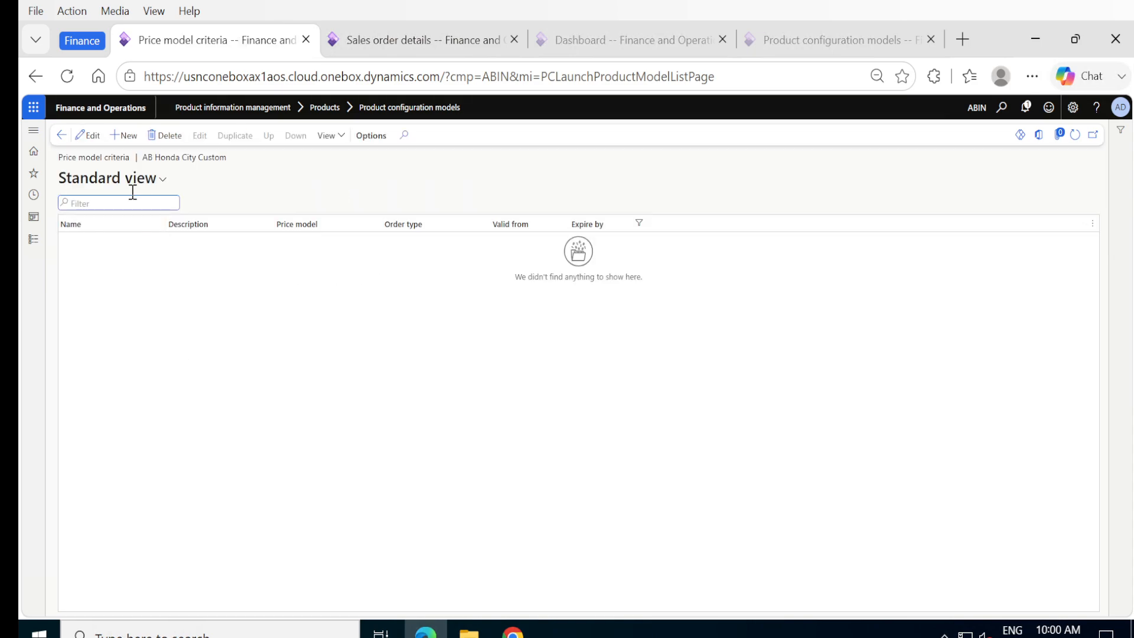
Step: Add a criteria row named HondacityPrice with description 'AB'
{"action": "left_click", "coordinate": [123, 135]}
{"action": "left_click", "coordinate": [125, 239]}
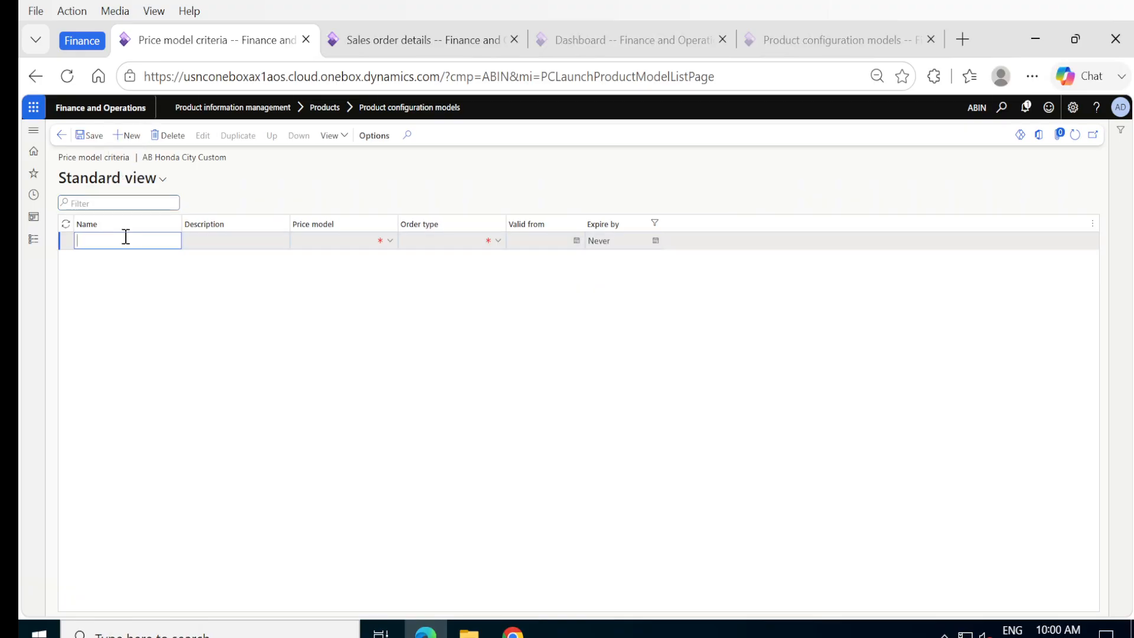
{"action": "type", "text": "ItemP"}
{"action": "key", "text": "ctrl+a"}
{"action": "type", "text": "HondacityPrice"}
{"action": "key", "text": "Tab"}
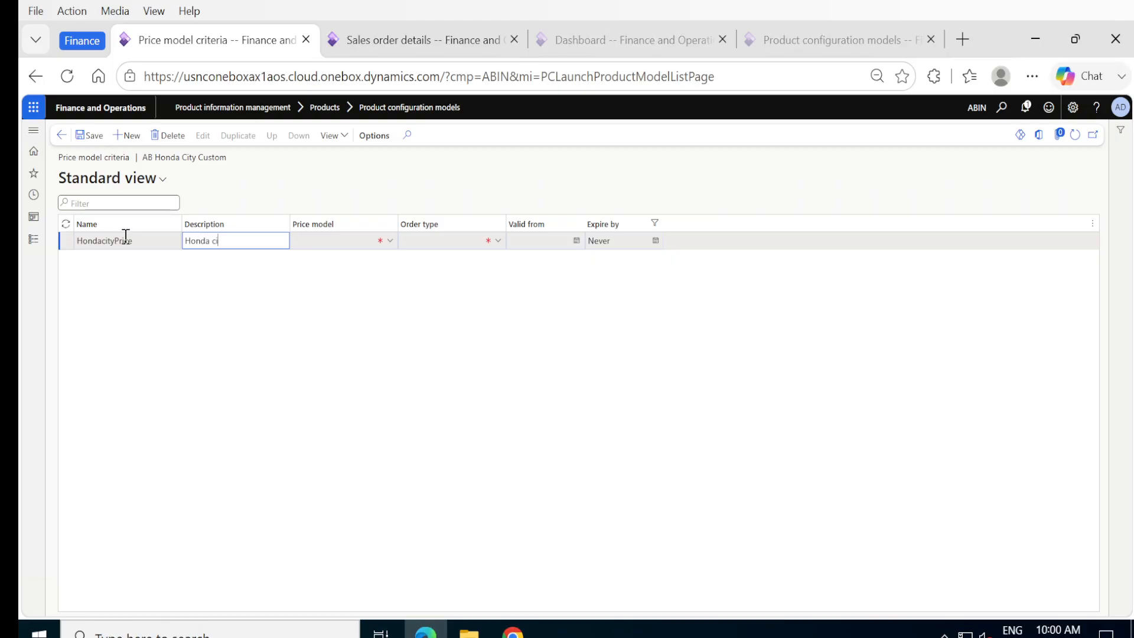
{"action": "type", "text": "AB"}
{"action": "key", "text": "Tab"}
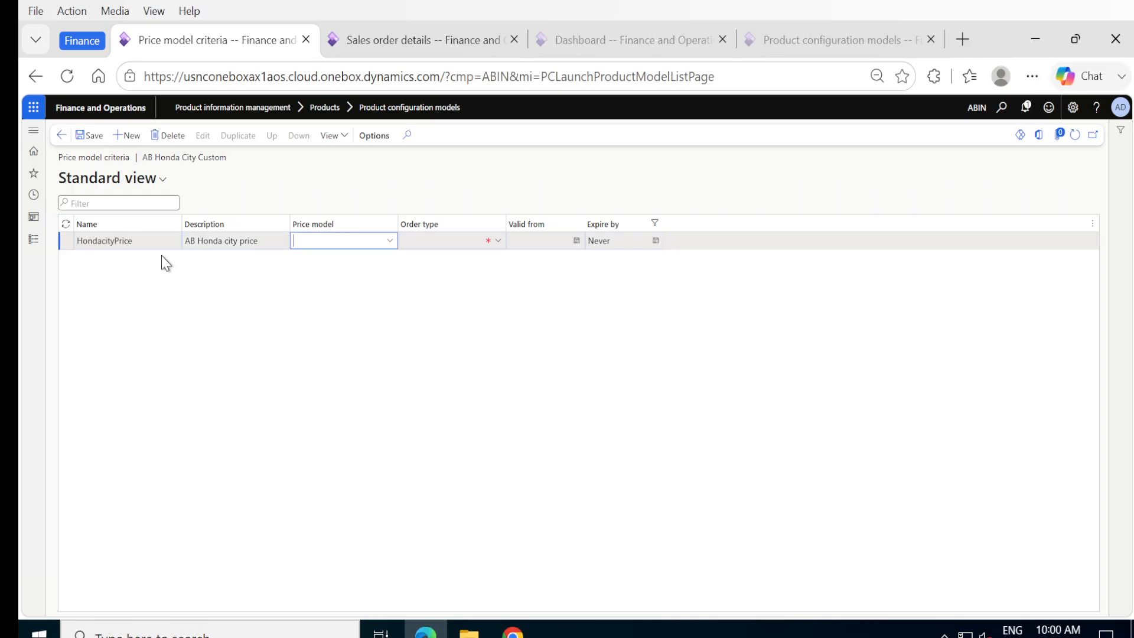
Step: Set price model Attribute based, order type Sales order, valid from 8/1/2026, and save
{"action": "left_click", "coordinate": [391, 241]}
{"action": "left_click", "coordinate": [340, 274]}
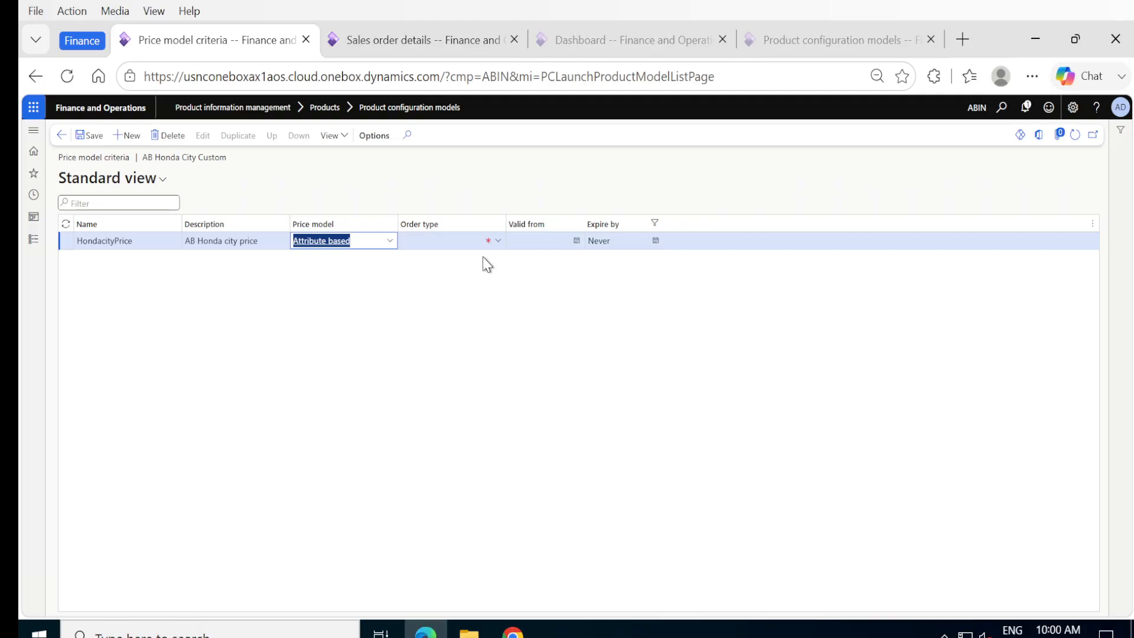
{"action": "left_click", "coordinate": [489, 242]}
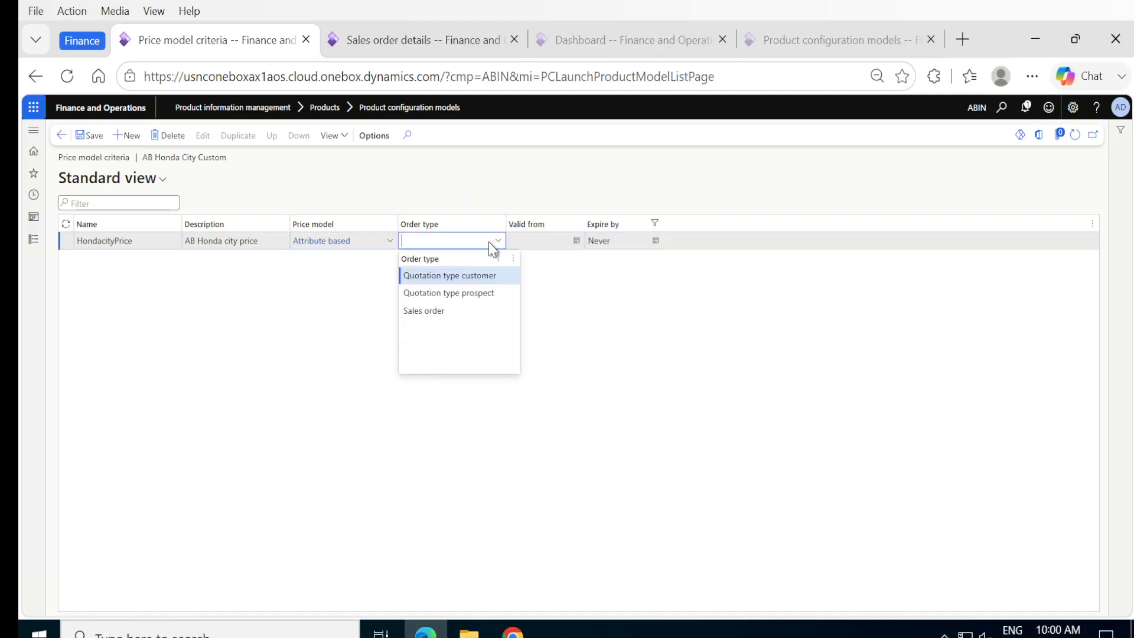
{"action": "left_click", "coordinate": [404, 310]}
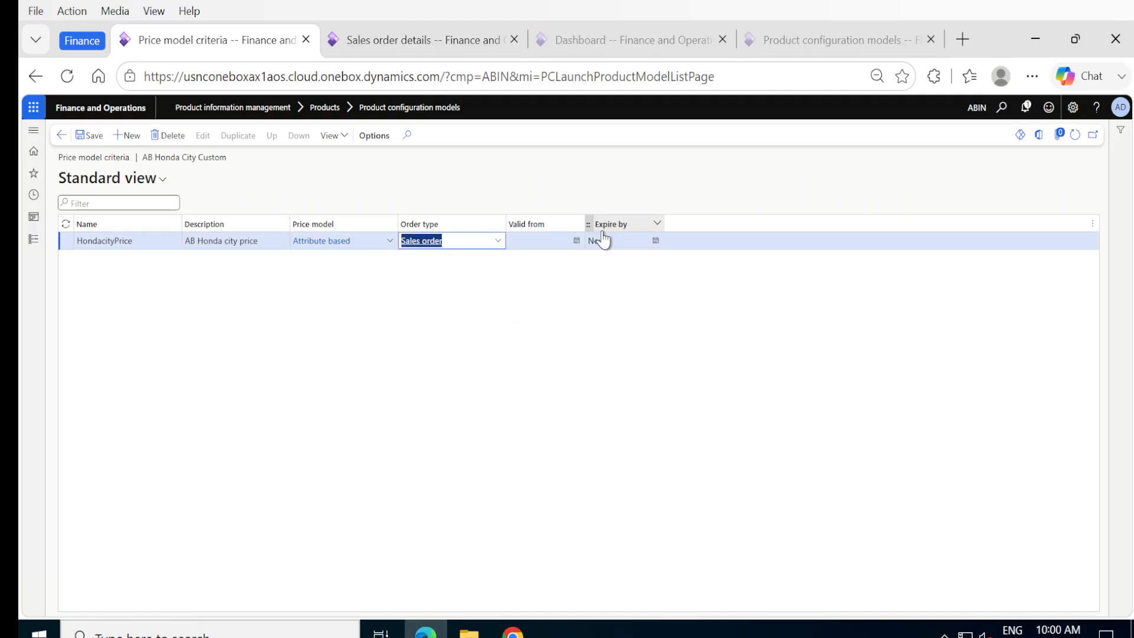
{"action": "left_click", "coordinate": [577, 241]}
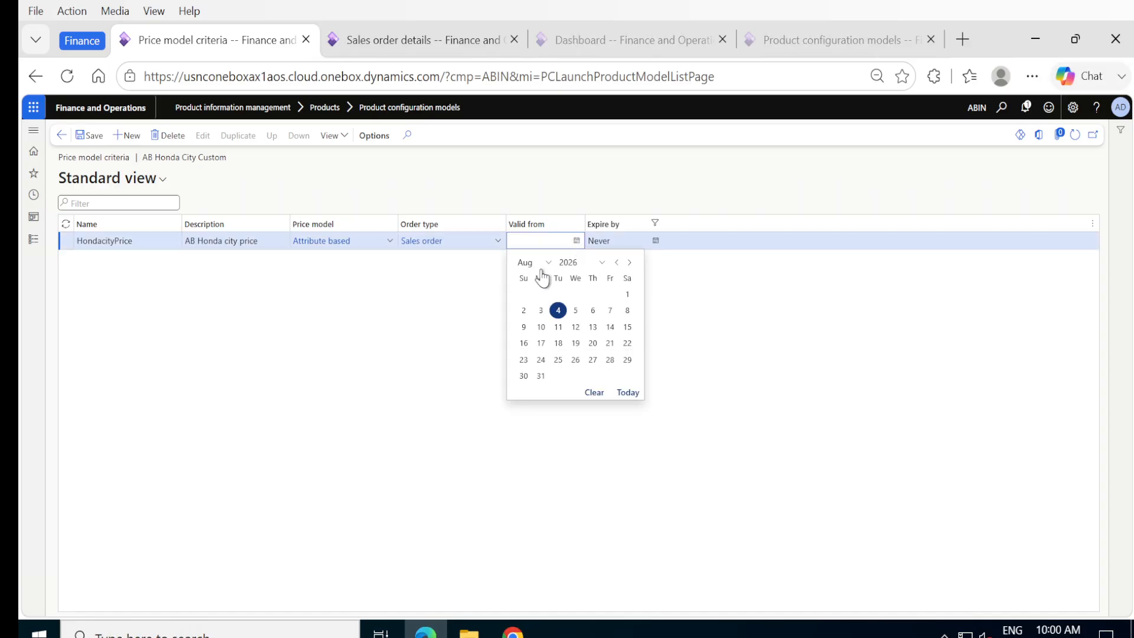
{"action": "left_click", "coordinate": [630, 294]}
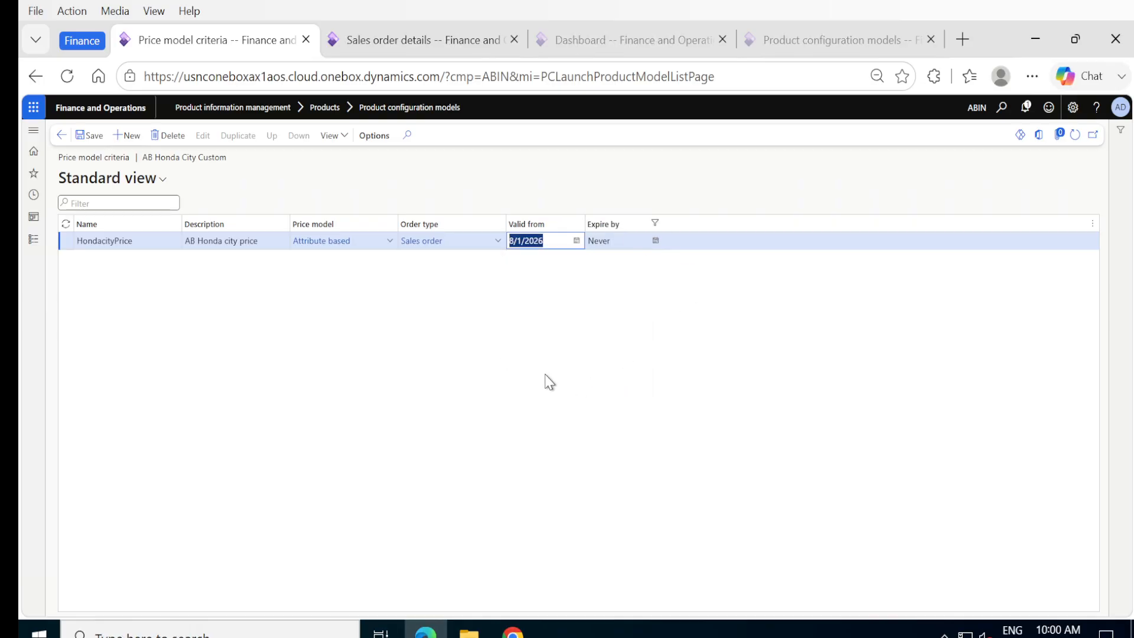
{"action": "left_click", "coordinate": [87, 139]}
{"action": "left_click", "coordinate": [97, 141]}
{"action": "left_click", "coordinate": [95, 139]}
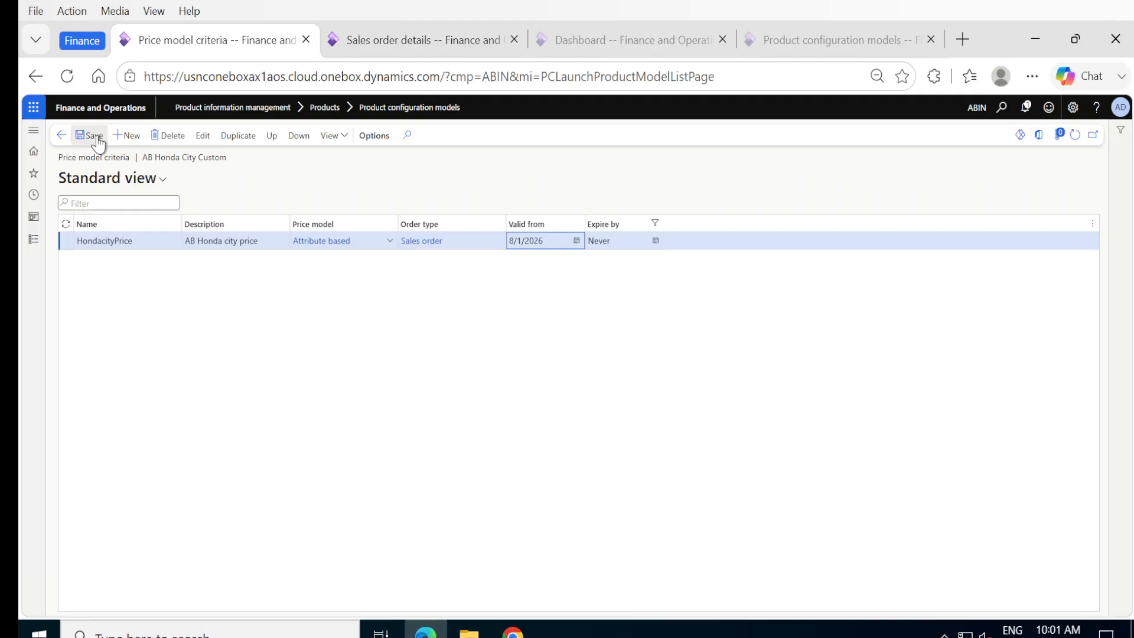
Step: Open the product configurator for SO-000003's P-000045 line from Product and supply > Configure line
{"action": "left_click", "coordinate": [371, 44]}
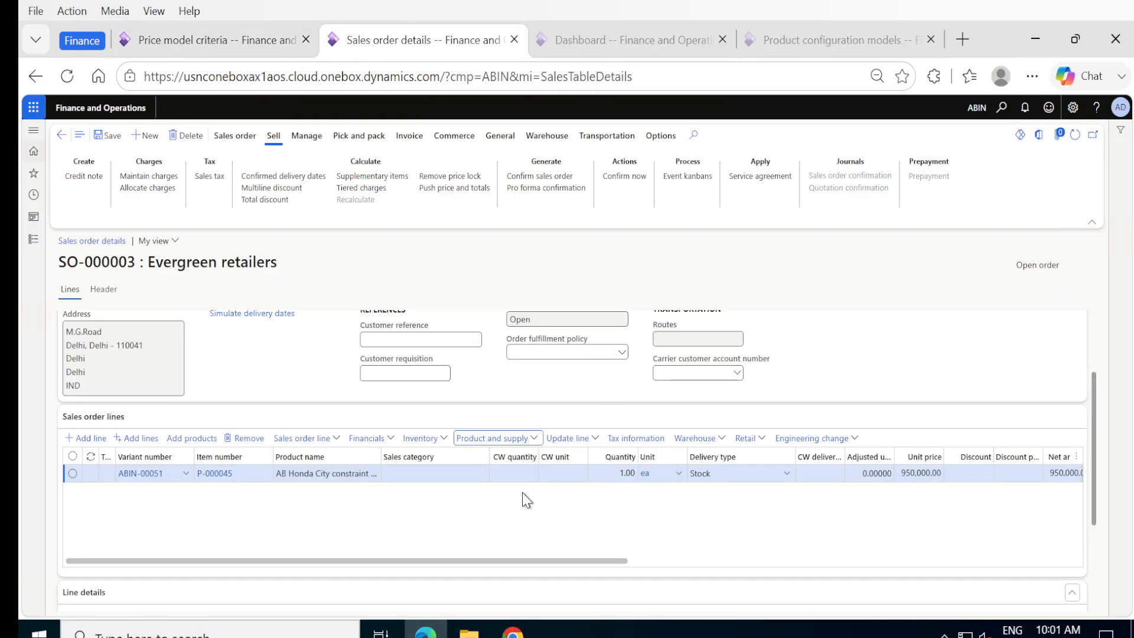
{"action": "left_click", "coordinate": [535, 440]}
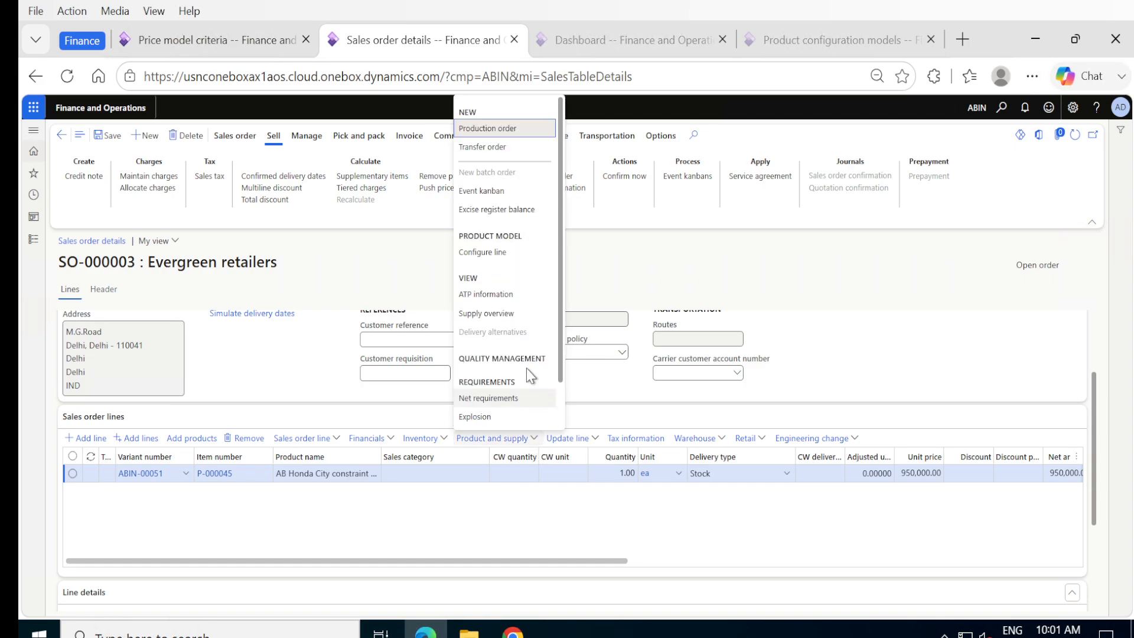
{"action": "left_click", "coordinate": [494, 252]}
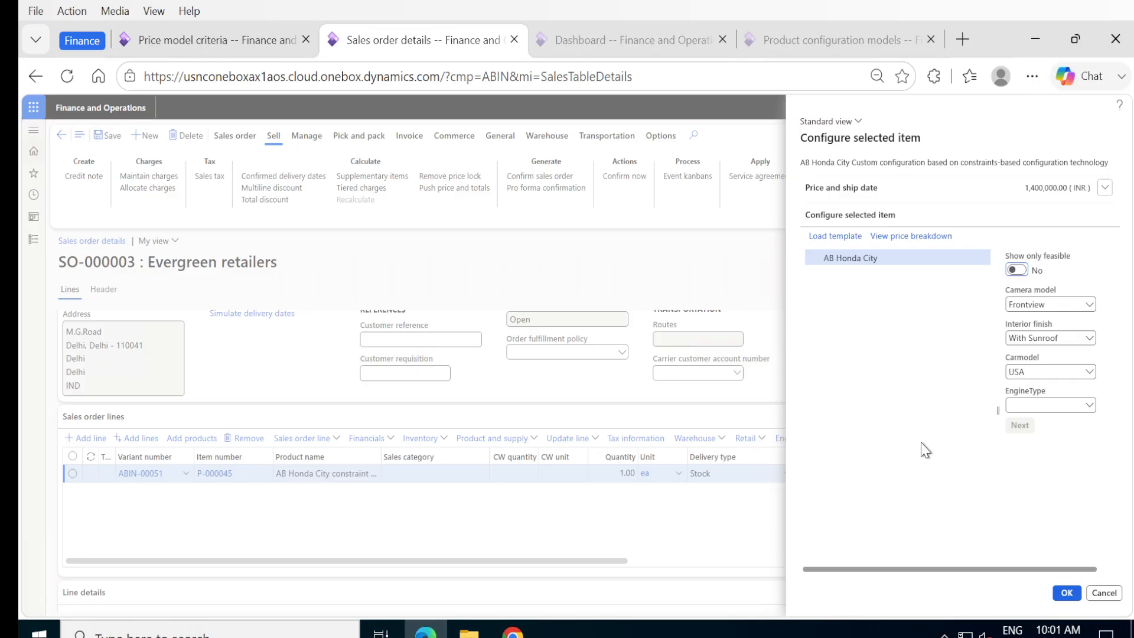
Step: Apply a Without Sunroof, Turbo engine configuration (1,300,000) to the line; it's reported invalid
{"action": "left_click", "coordinate": [1090, 338]}
{"action": "left_click", "coordinate": [1090, 338]}
{"action": "left_click", "coordinate": [1088, 339]}
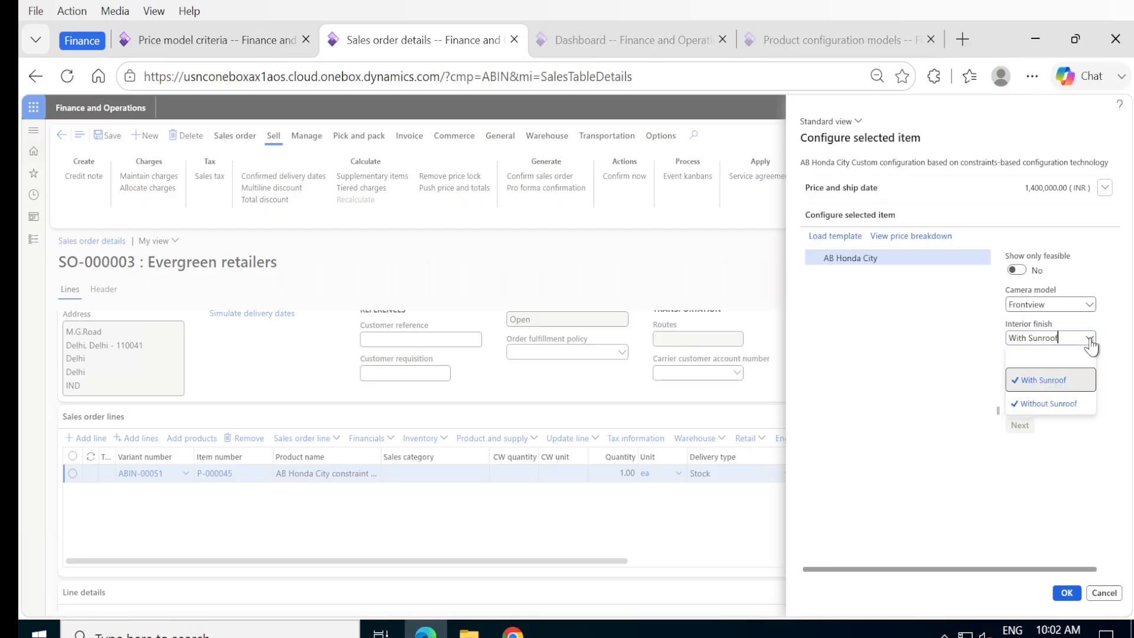
{"action": "left_click", "coordinate": [1057, 403]}
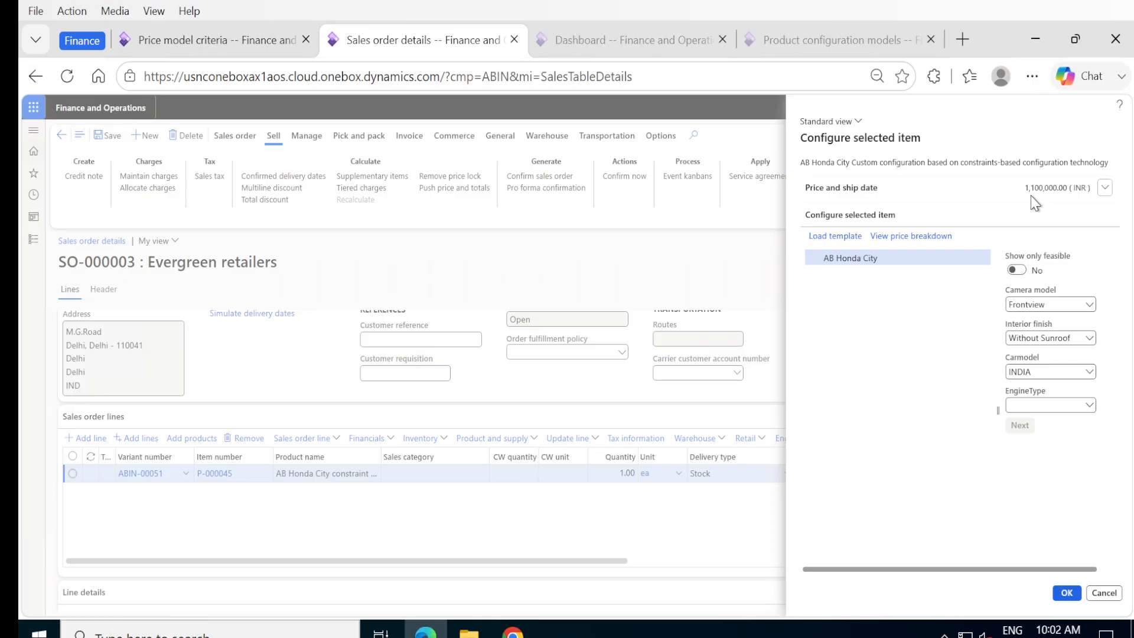
{"action": "left_click", "coordinate": [1089, 407]}
{"action": "left_click", "coordinate": [1030, 448]}
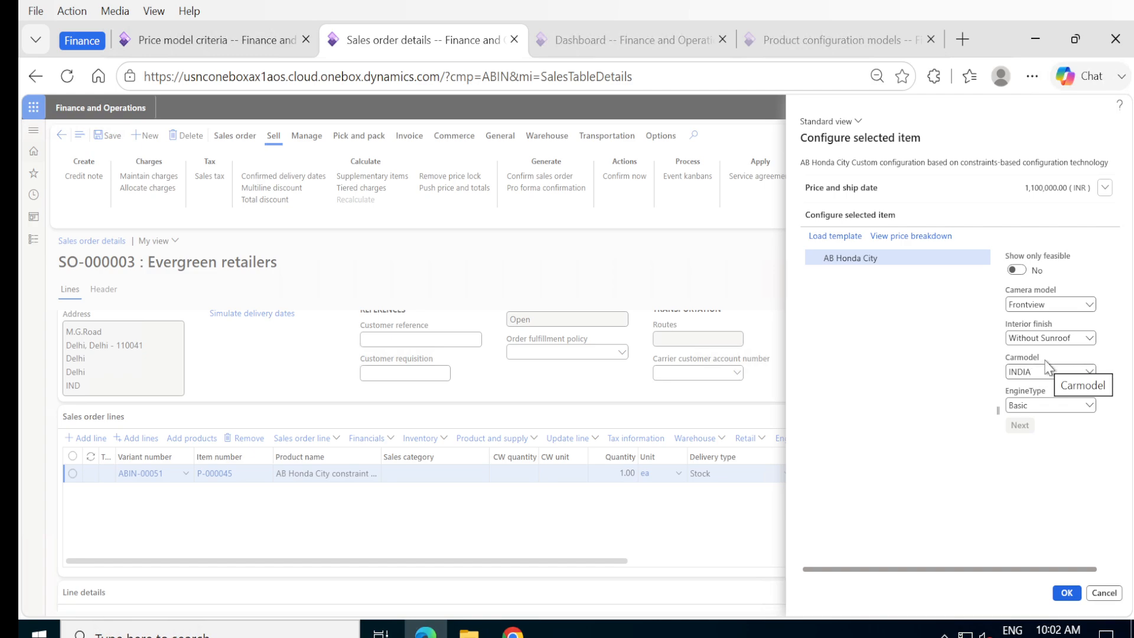
{"action": "left_click", "coordinate": [1089, 406]}
{"action": "left_click", "coordinate": [1030, 472]}
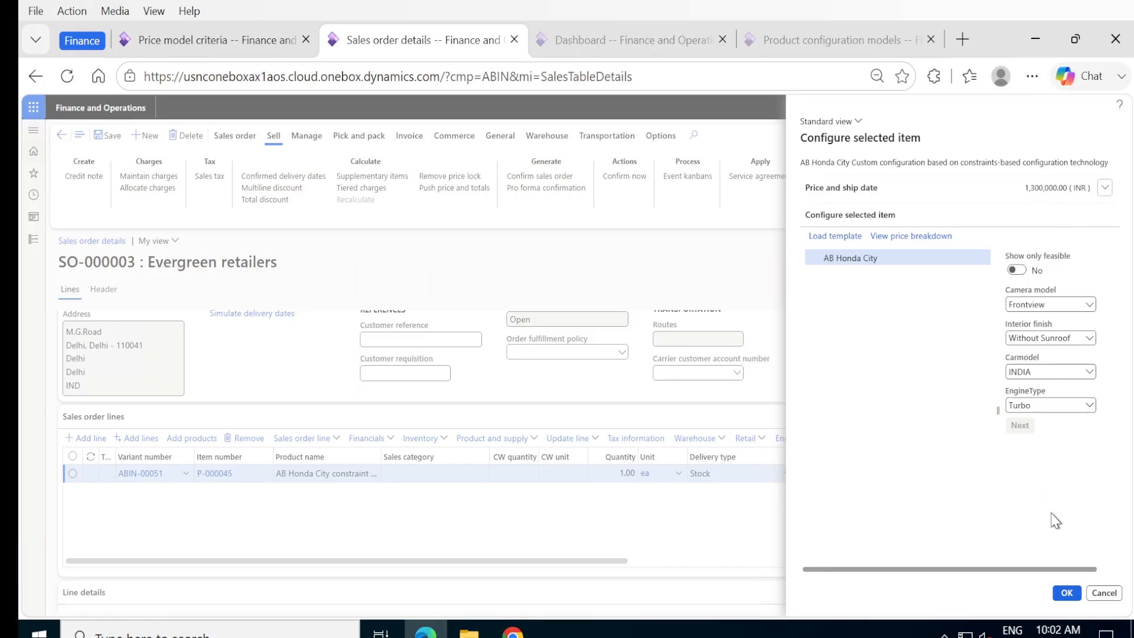
{"action": "left_click", "coordinate": [1062, 594]}
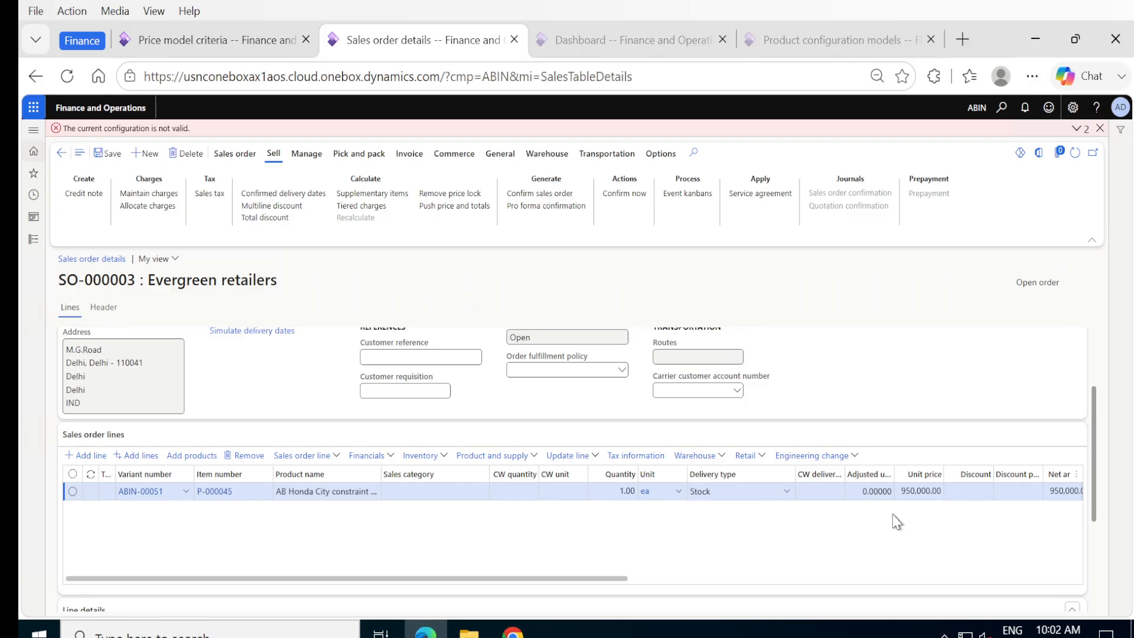
{"action": "left_click", "coordinate": [595, 457]}
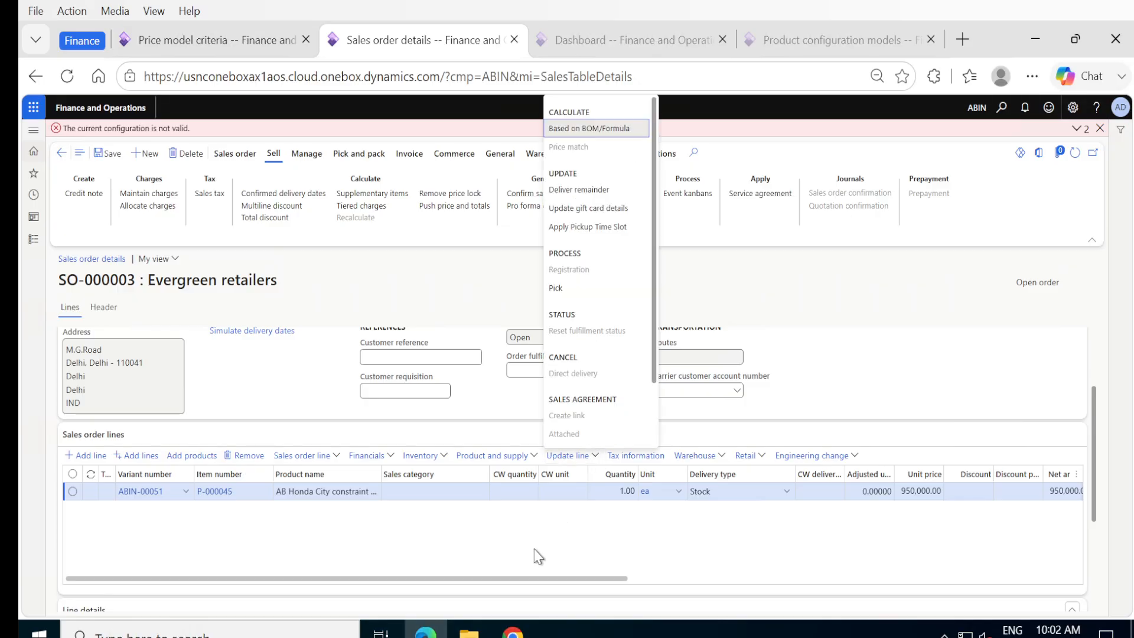
{"action": "left_click", "coordinate": [564, 129]}
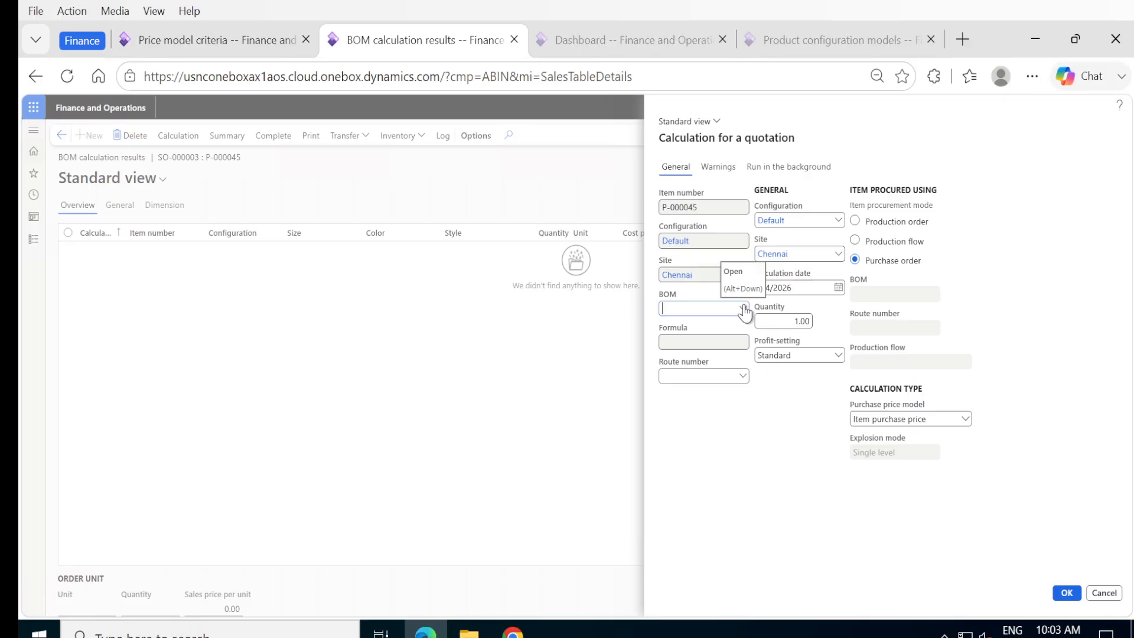
{"action": "left_click", "coordinate": [742, 308]}
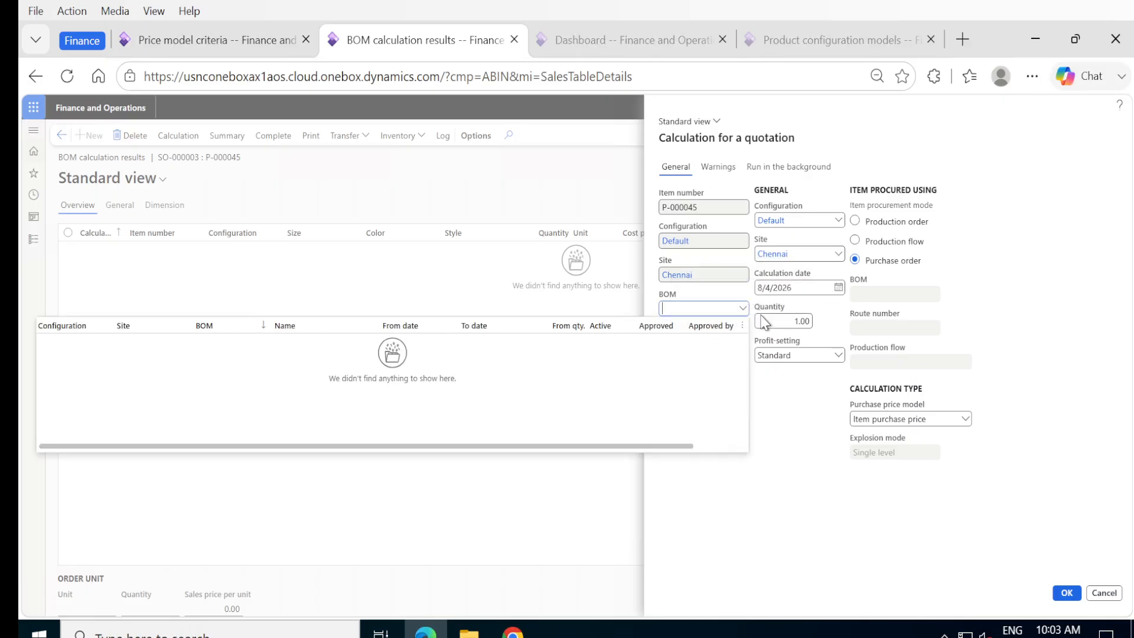
{"action": "left_click", "coordinate": [788, 394]}
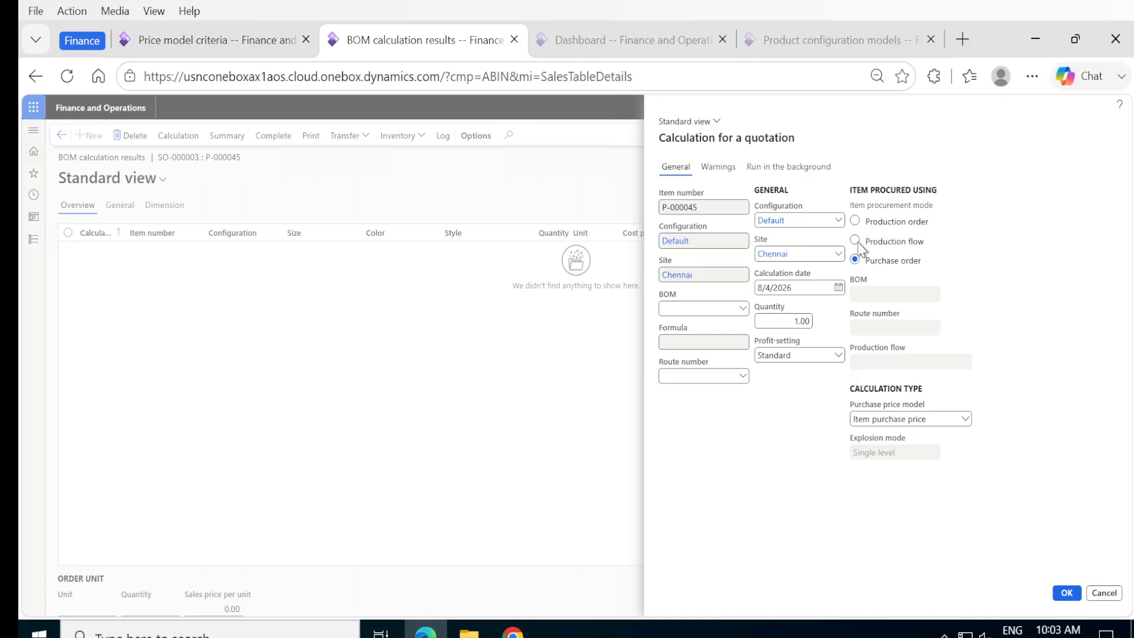
{"action": "left_click", "coordinate": [854, 221]}
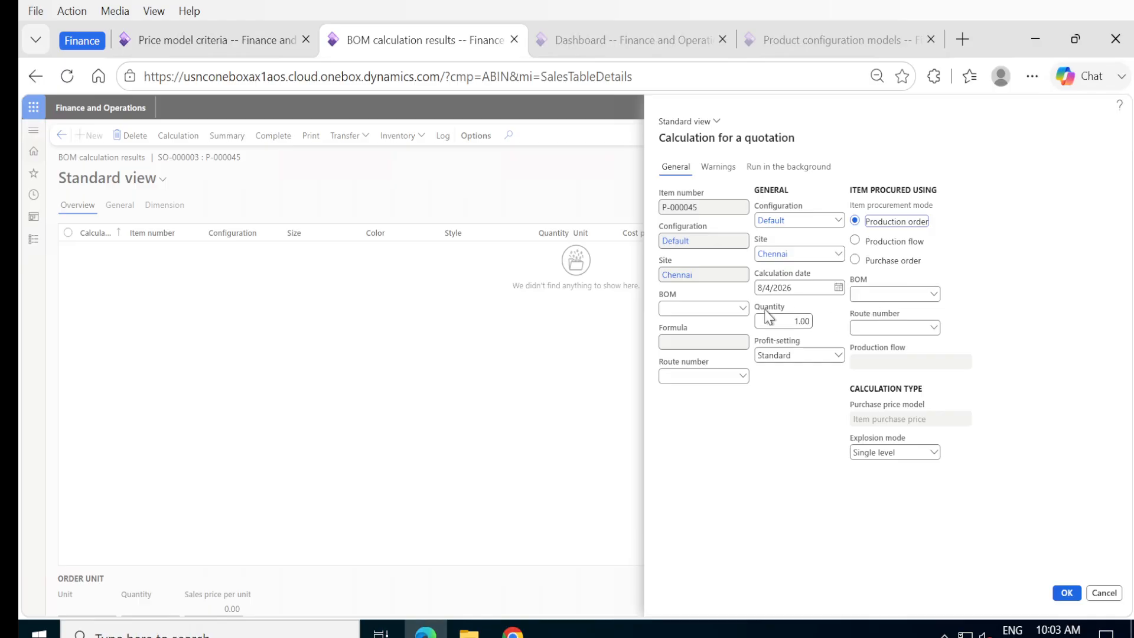
{"action": "left_click", "coordinate": [934, 294]}
{"action": "left_click", "coordinate": [934, 294]}
{"action": "left_click", "coordinate": [743, 308]}
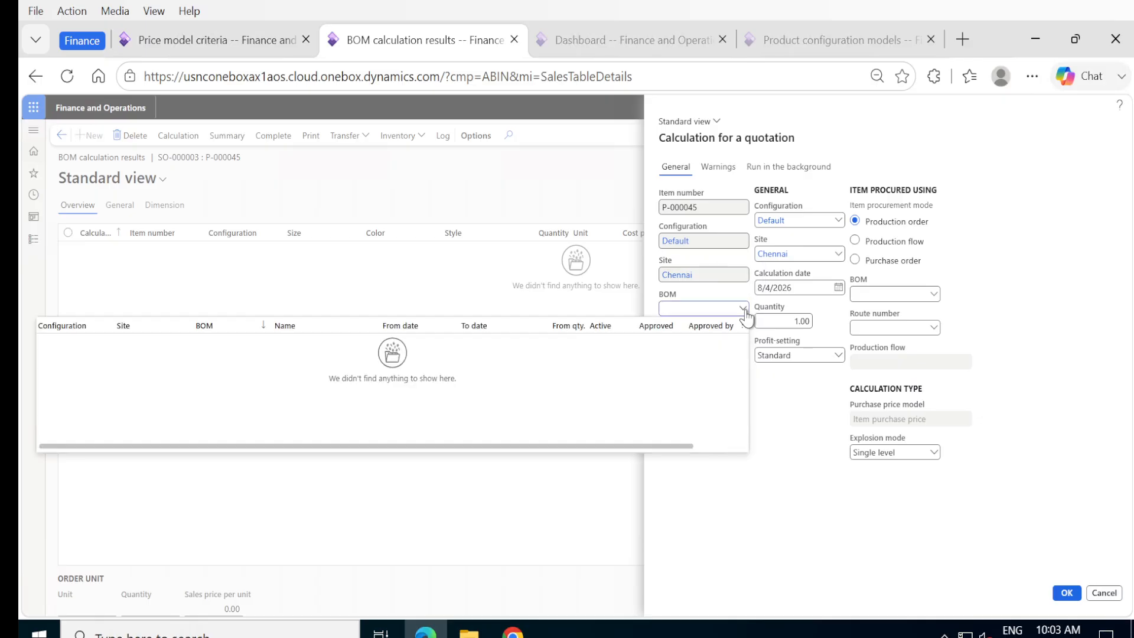
{"action": "left_click", "coordinate": [744, 310]}
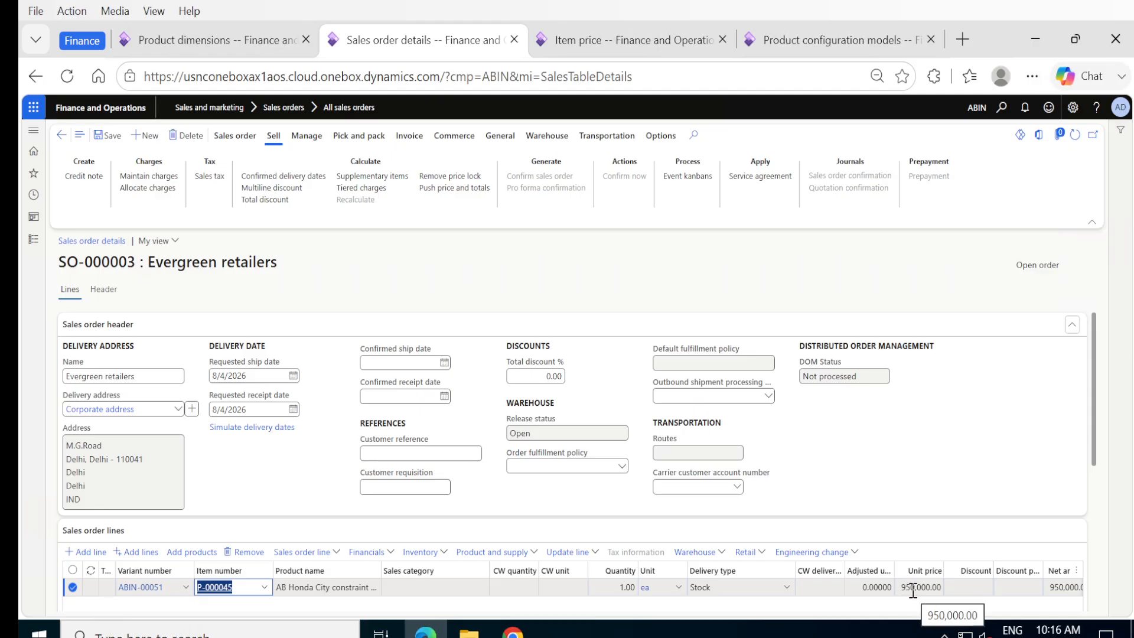
Step: Remove the P-000045 line from SO-000003, leaving the order with no lines
{"action": "left_click", "coordinate": [245, 555]}
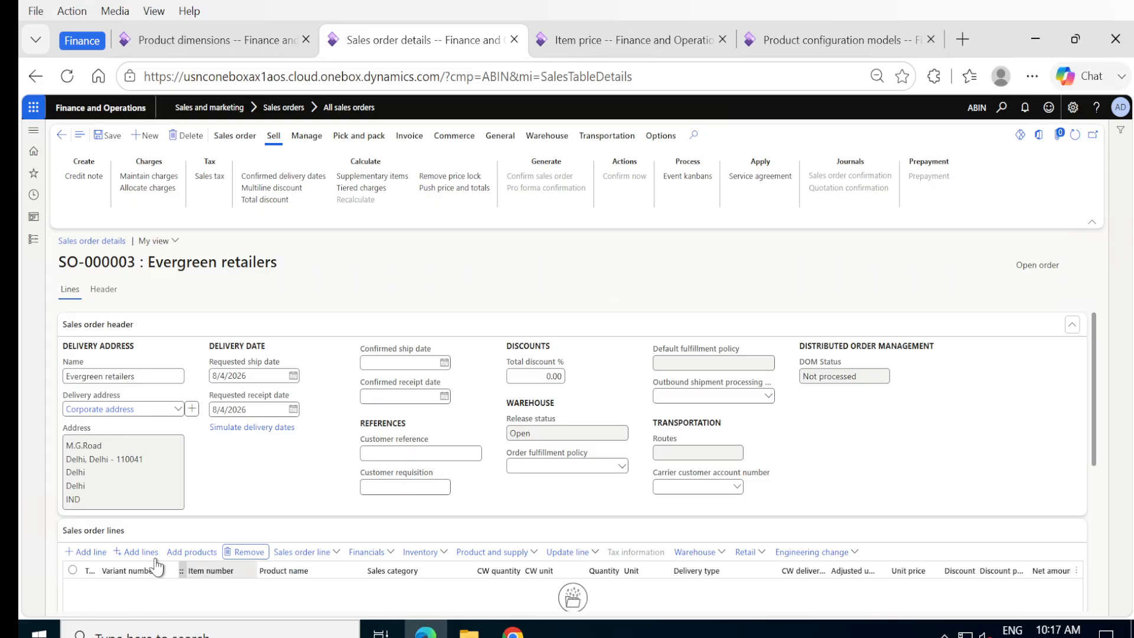
Step: Add a new P-000045 line, one unit at 950,000.00, and save the order
{"action": "left_click", "coordinate": [74, 555]}
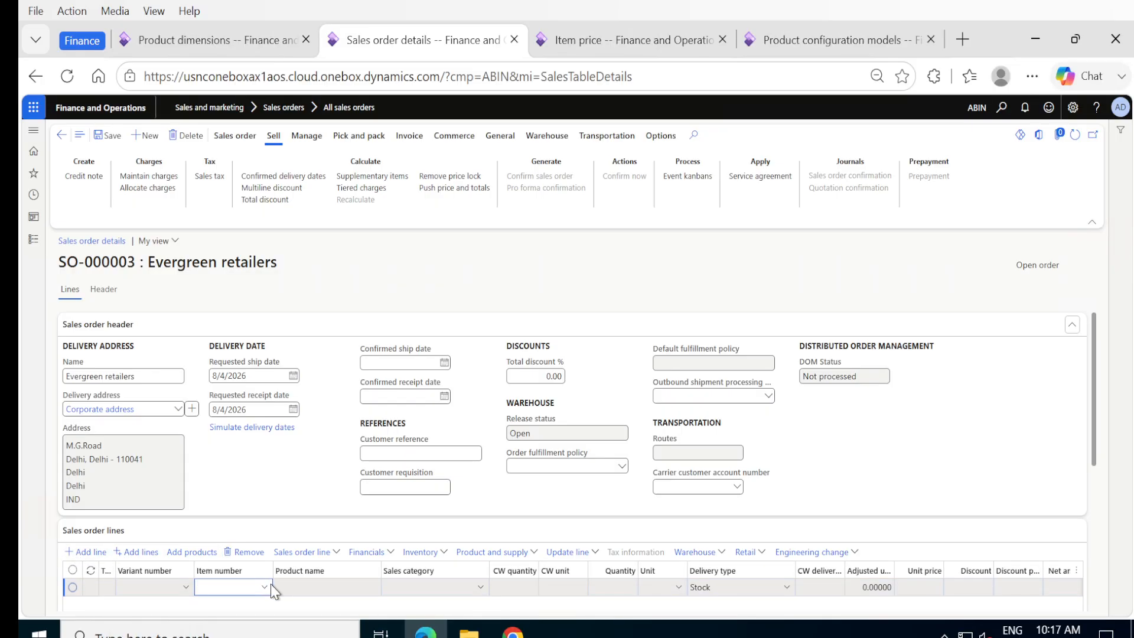
{"action": "left_click", "coordinate": [264, 586]}
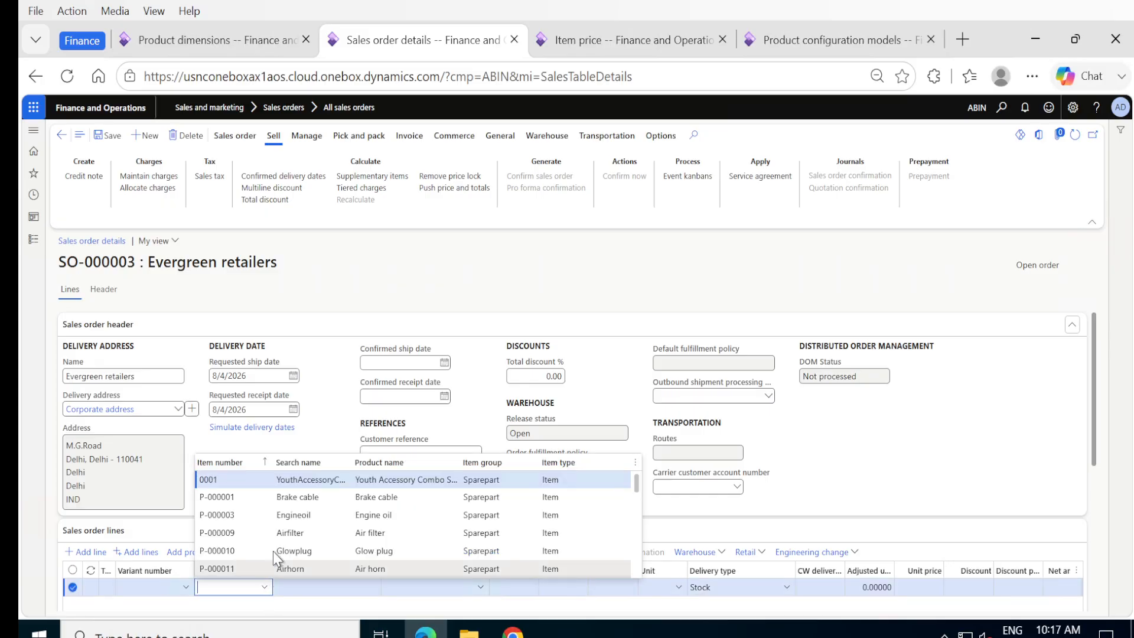
{"action": "scroll", "coordinate": [273, 550], "scroll_direction": "down", "scroll_amount": 10}
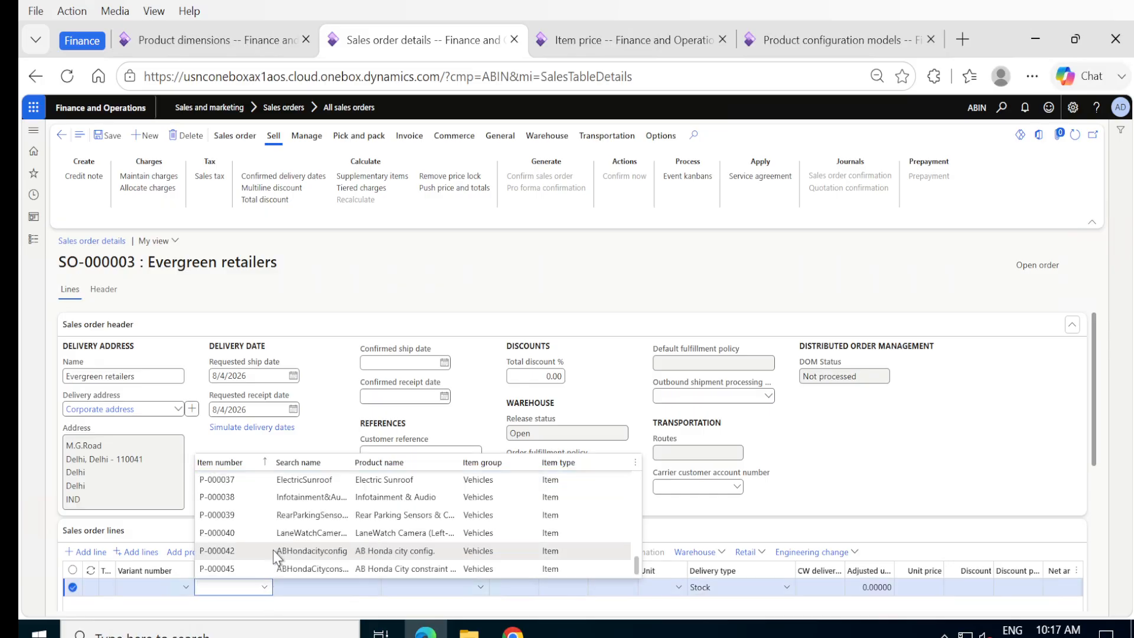
{"action": "left_click", "coordinate": [232, 569]}
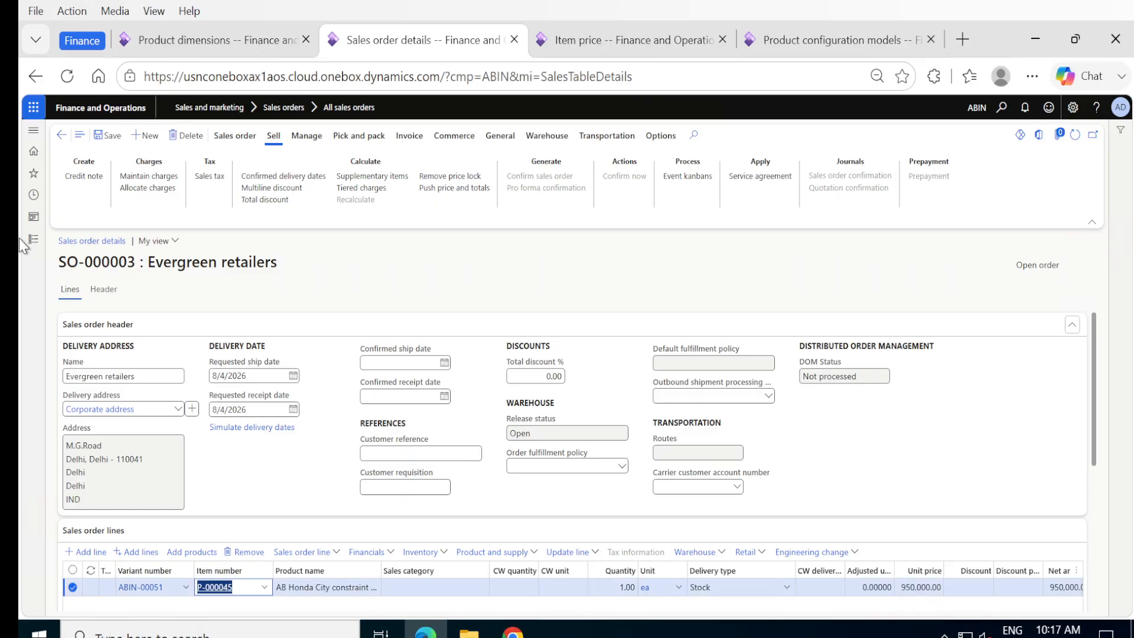
{"action": "mouse_move", "coordinate": [155, 49]}
{"action": "left_click", "coordinate": [108, 135]}
{"action": "left_click", "coordinate": [462, 589]}
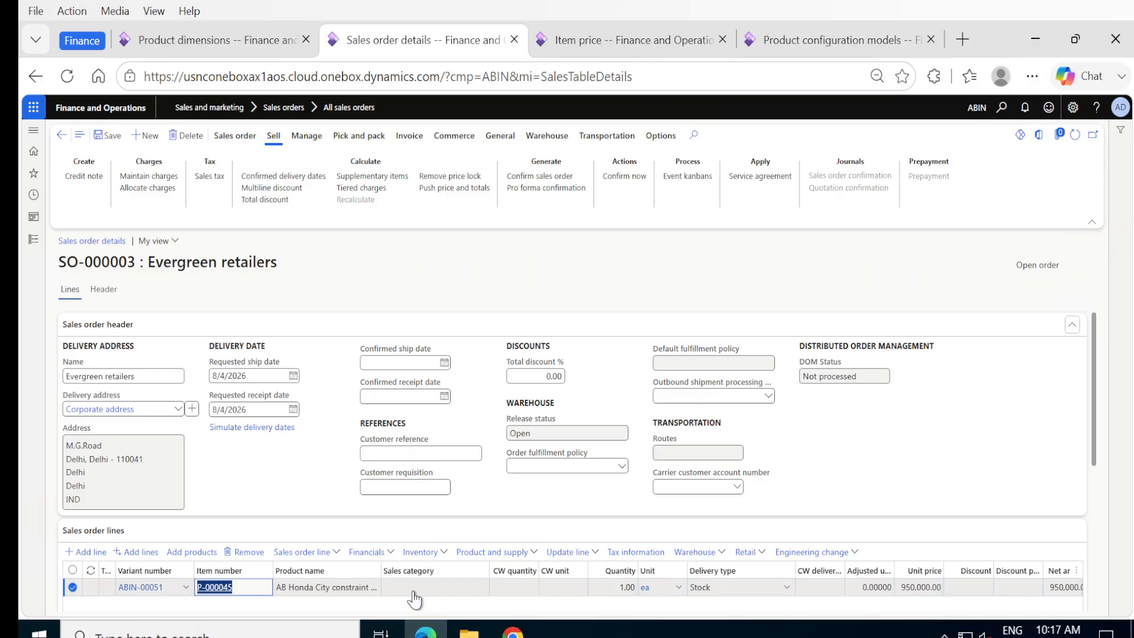
Step: Configure the line with a Turbo engine, repricing it to 1,600,000.00
{"action": "left_click", "coordinate": [536, 554]}
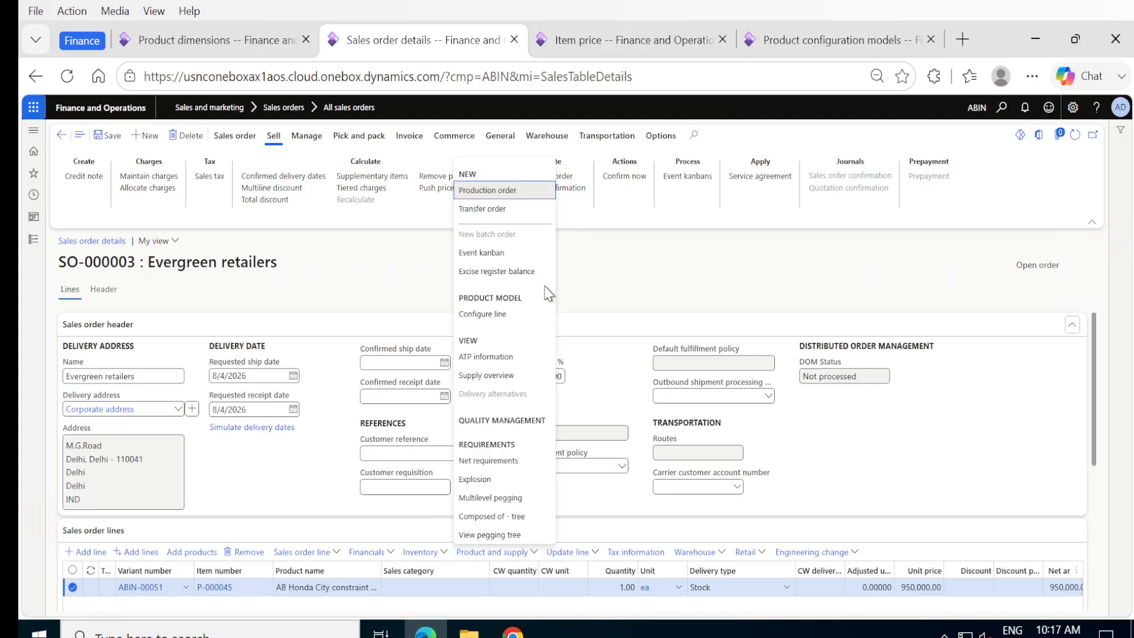
{"action": "left_click", "coordinate": [482, 313]}
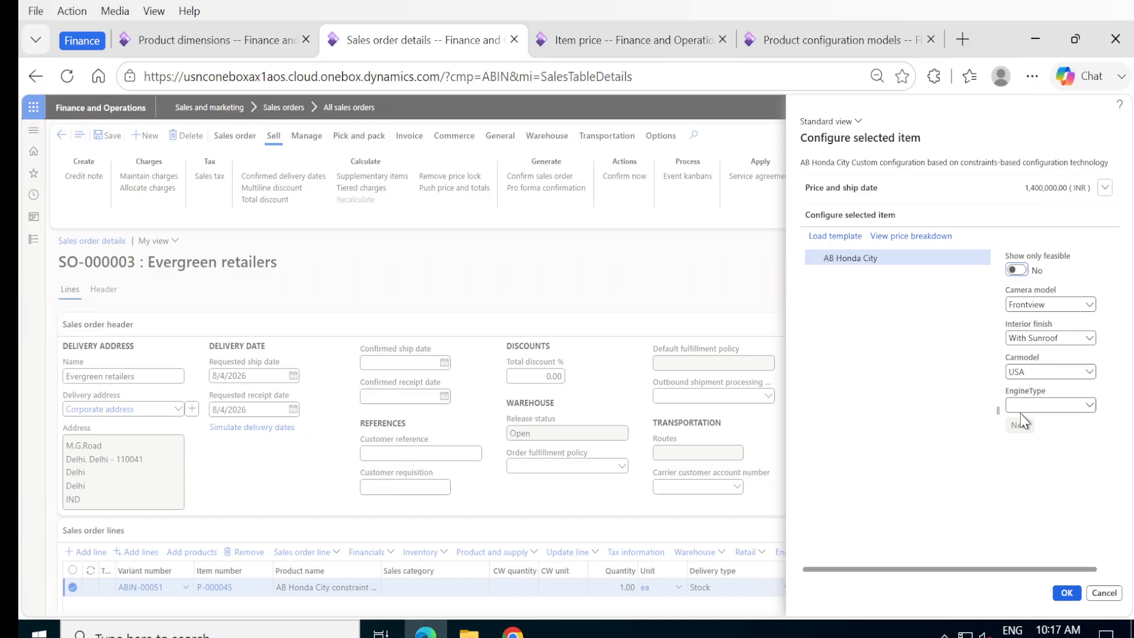
{"action": "left_click", "coordinate": [1087, 406]}
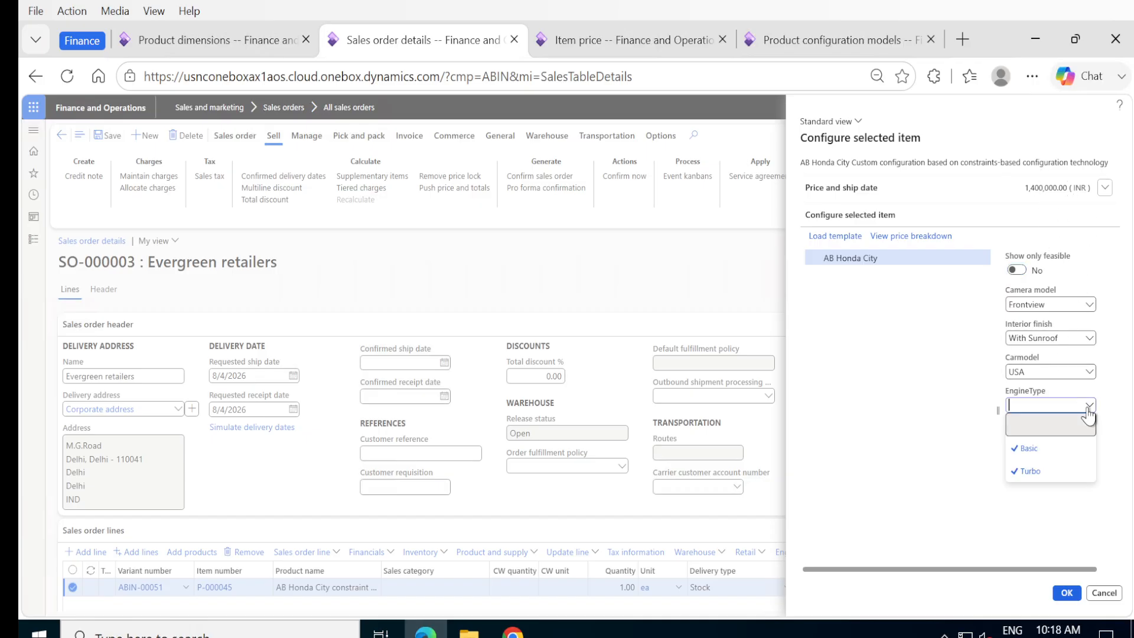
{"action": "left_click", "coordinate": [1036, 470]}
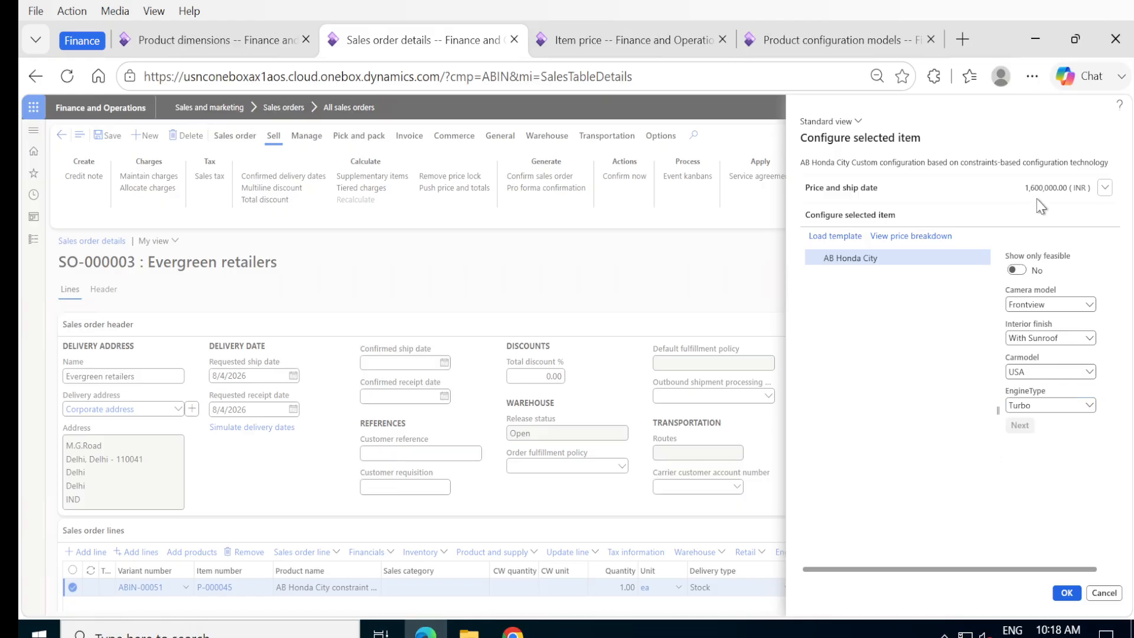
{"action": "left_click", "coordinate": [1066, 594]}
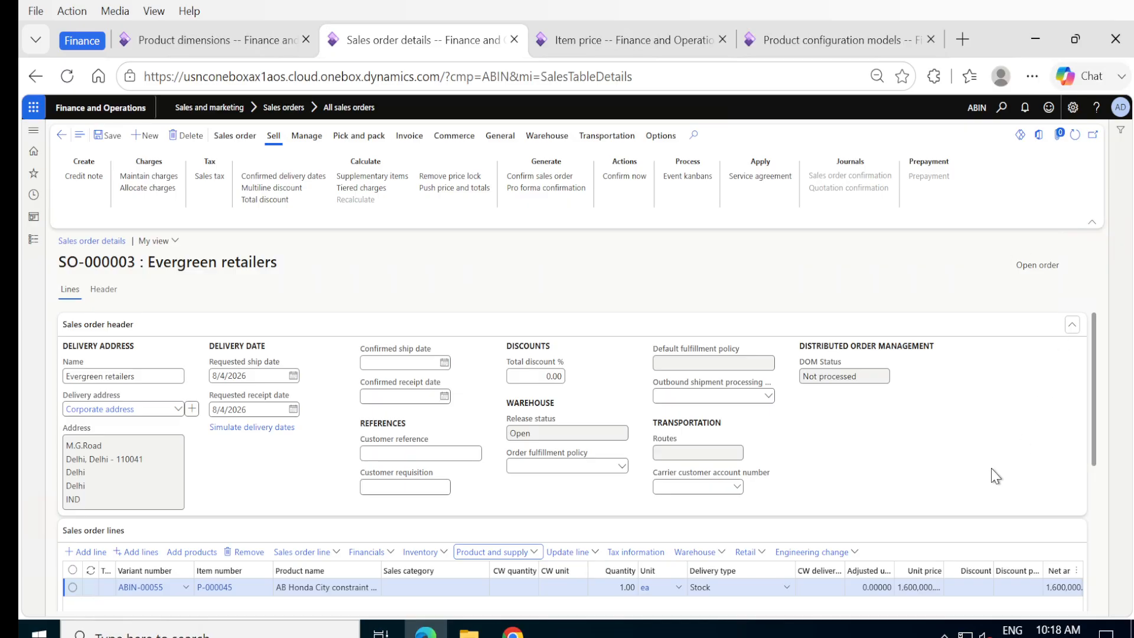
Step: Add and save a second P-000045 line, variant ABIN-00051 at 950,000.00
{"action": "left_click", "coordinate": [1095, 458]}
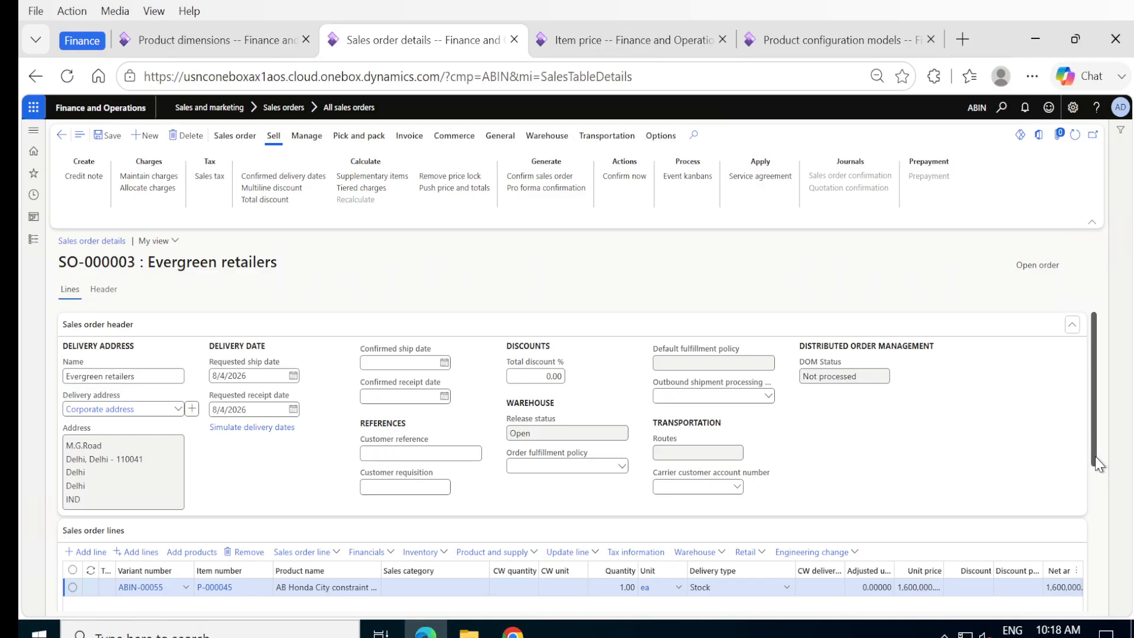
{"action": "left_click_drag", "start_coordinate": [1095, 464], "coordinate": [1097, 518]}
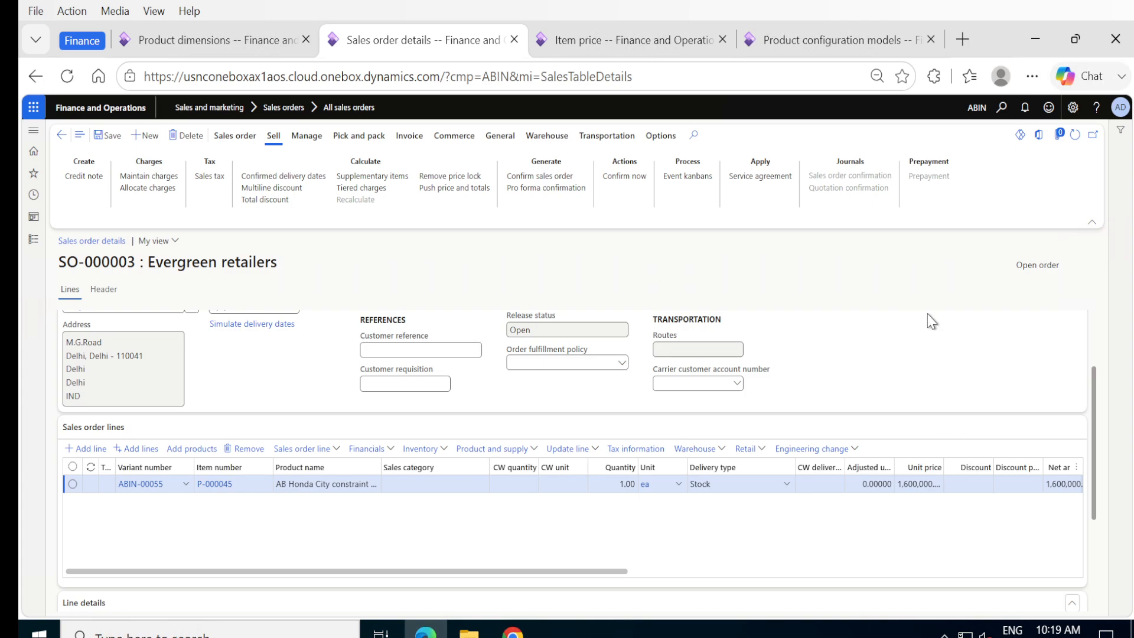
{"action": "left_click", "coordinate": [71, 452]}
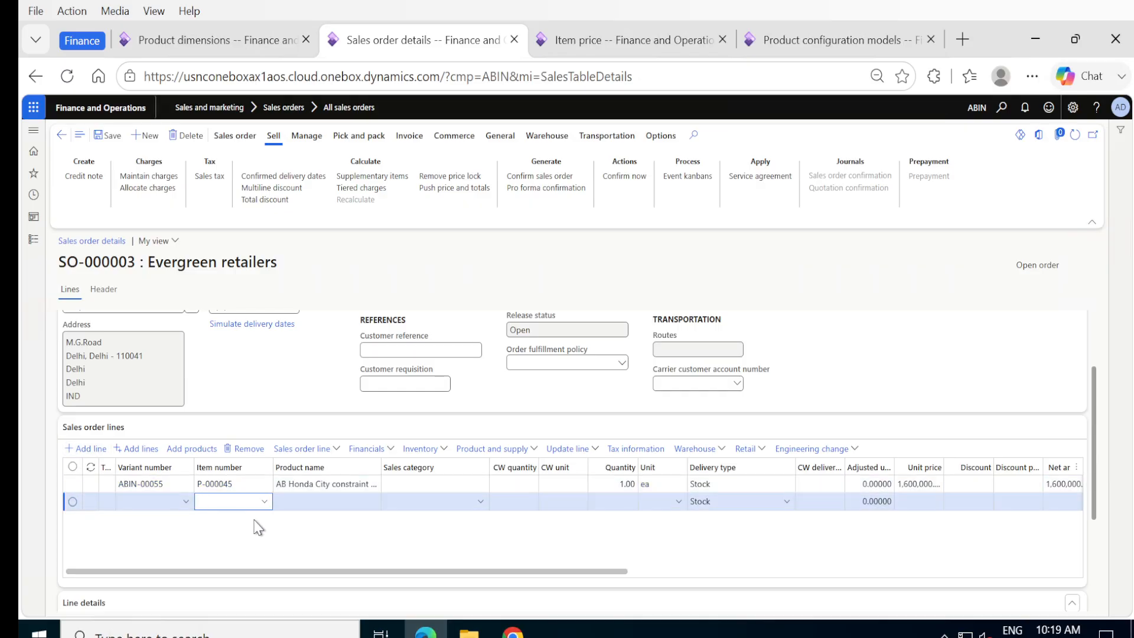
{"action": "left_click", "coordinate": [265, 503]}
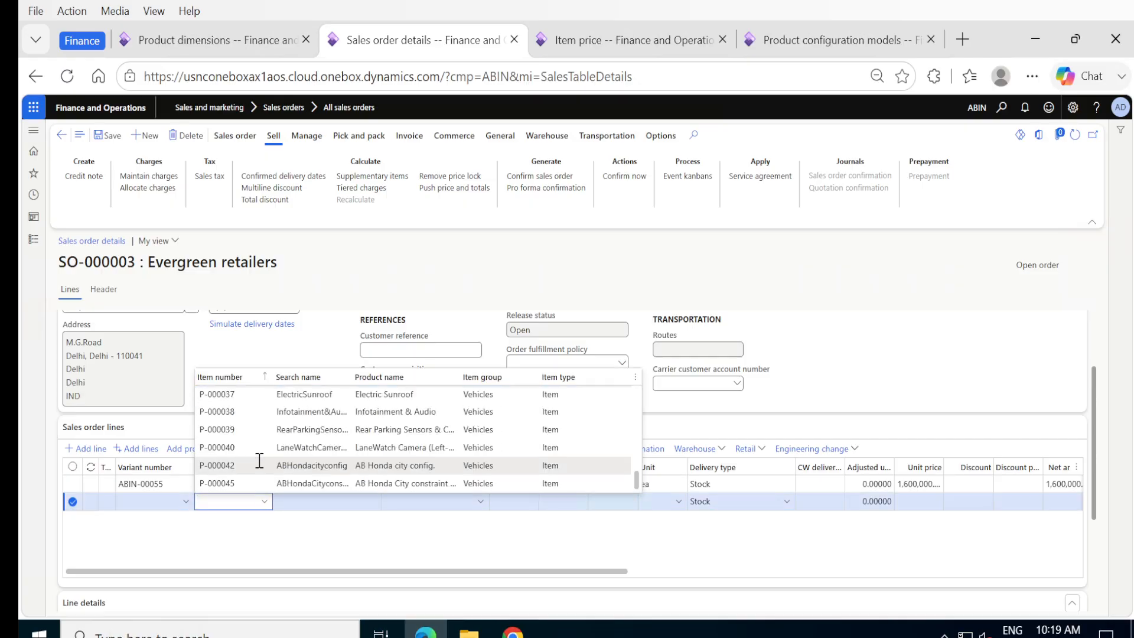
{"action": "left_click", "coordinate": [230, 487]}
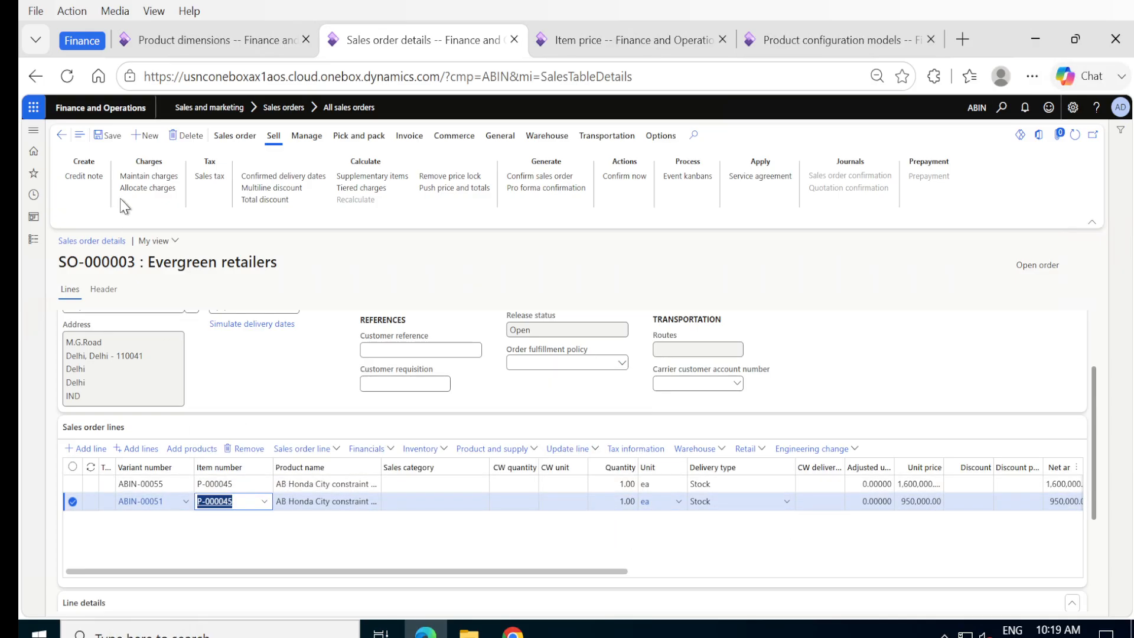
{"action": "left_click", "coordinate": [112, 137]}
Step: Configure the second line as Without Sunroof with Basic engine: variant ABIN-00056 at 1,100,000.00
{"action": "left_click", "coordinate": [535, 452]}
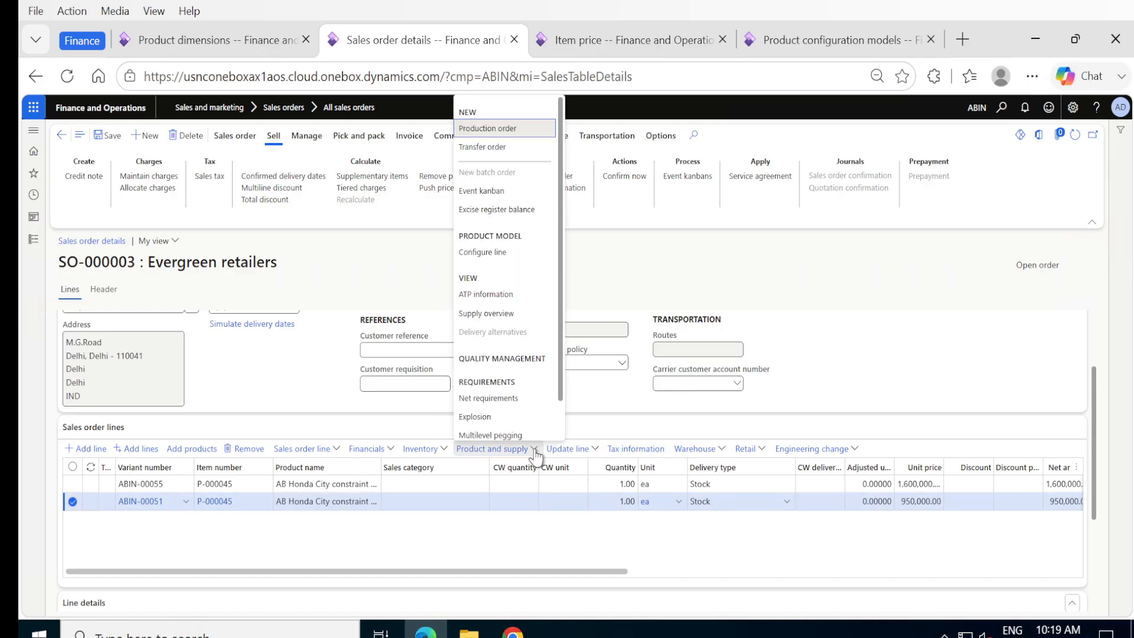
{"action": "left_click", "coordinate": [501, 252]}
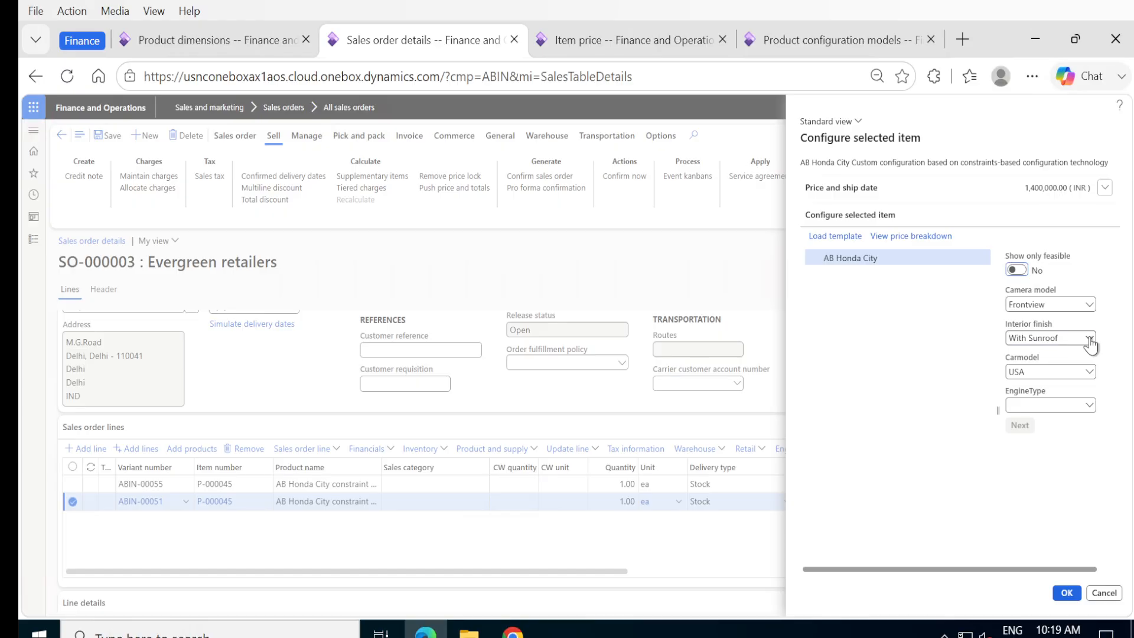
{"action": "left_click", "coordinate": [1090, 340]}
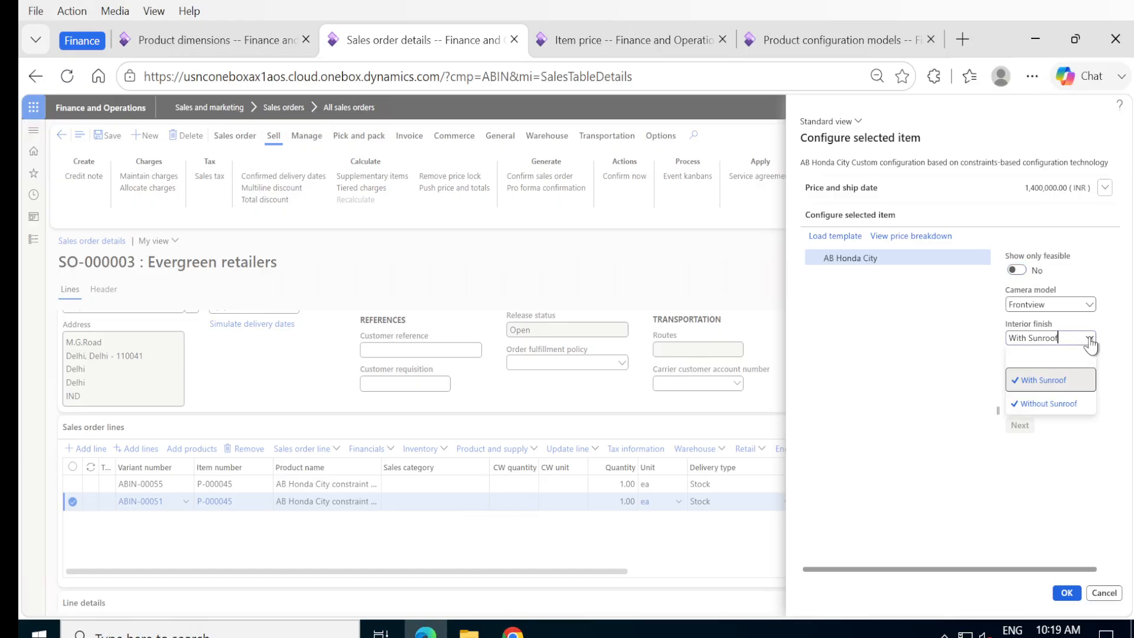
{"action": "left_click", "coordinate": [1038, 405]}
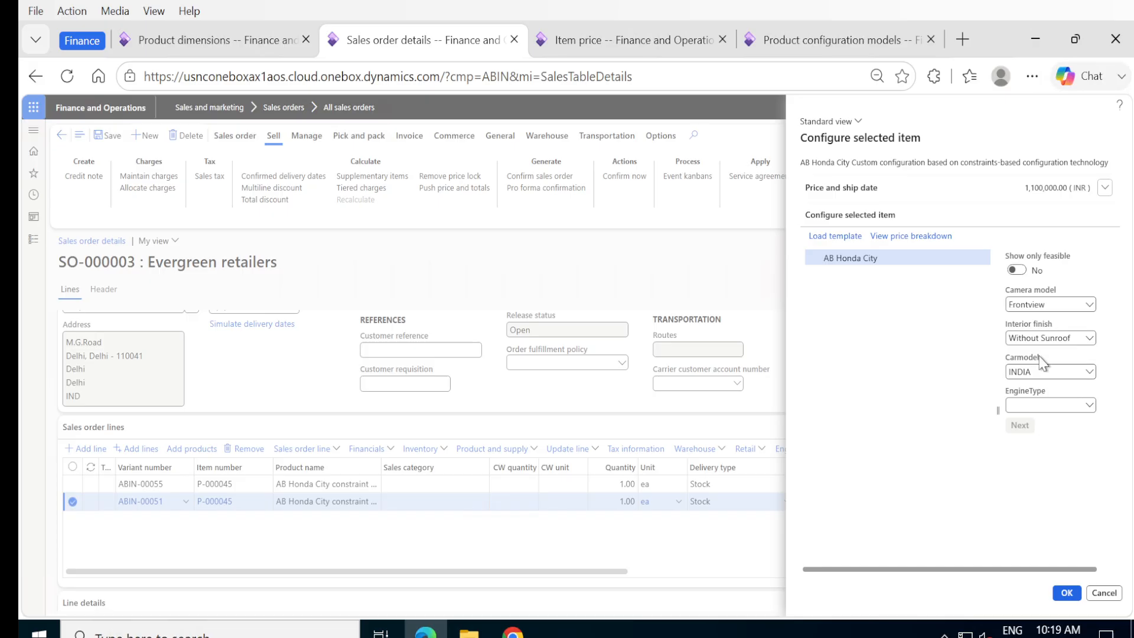
{"action": "left_click", "coordinate": [1092, 406]}
{"action": "left_click", "coordinate": [1034, 453]}
{"action": "left_click", "coordinate": [1067, 593]}
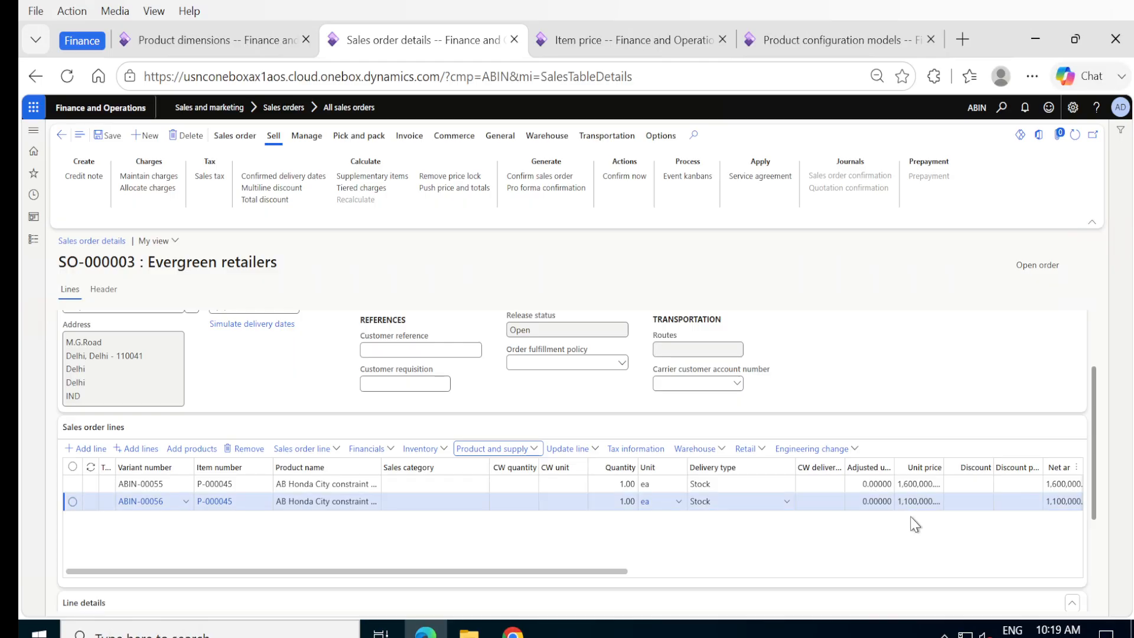
Step: Add and save a third P-000045 line, variant ABIN-00051 at 950,000.00
{"action": "left_click", "coordinate": [74, 450]}
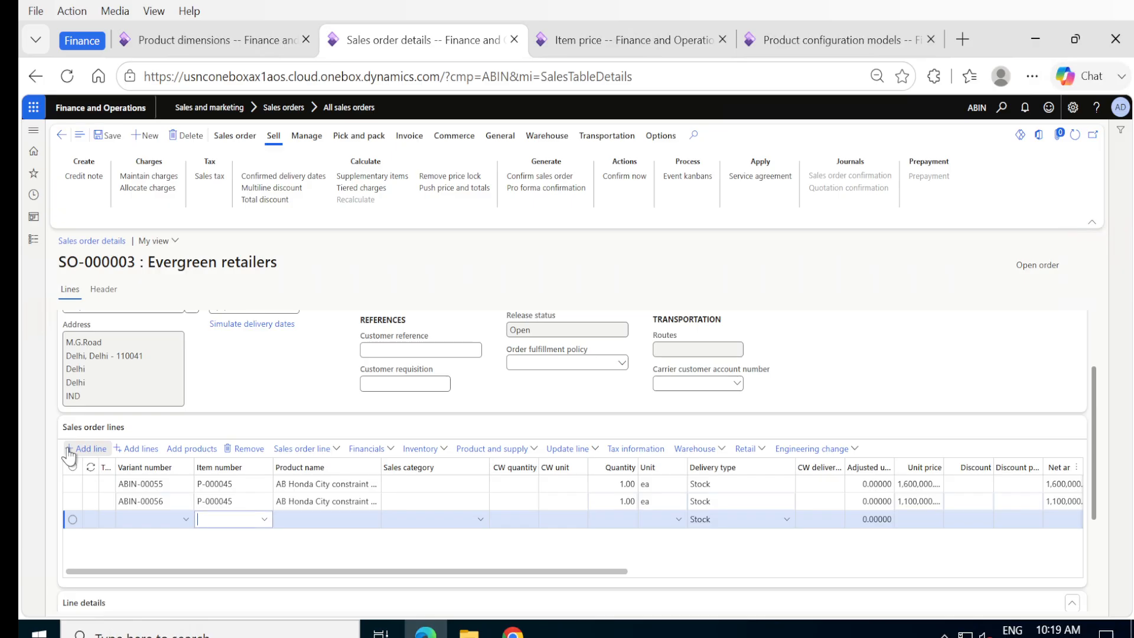
{"action": "left_click", "coordinate": [264, 521]}
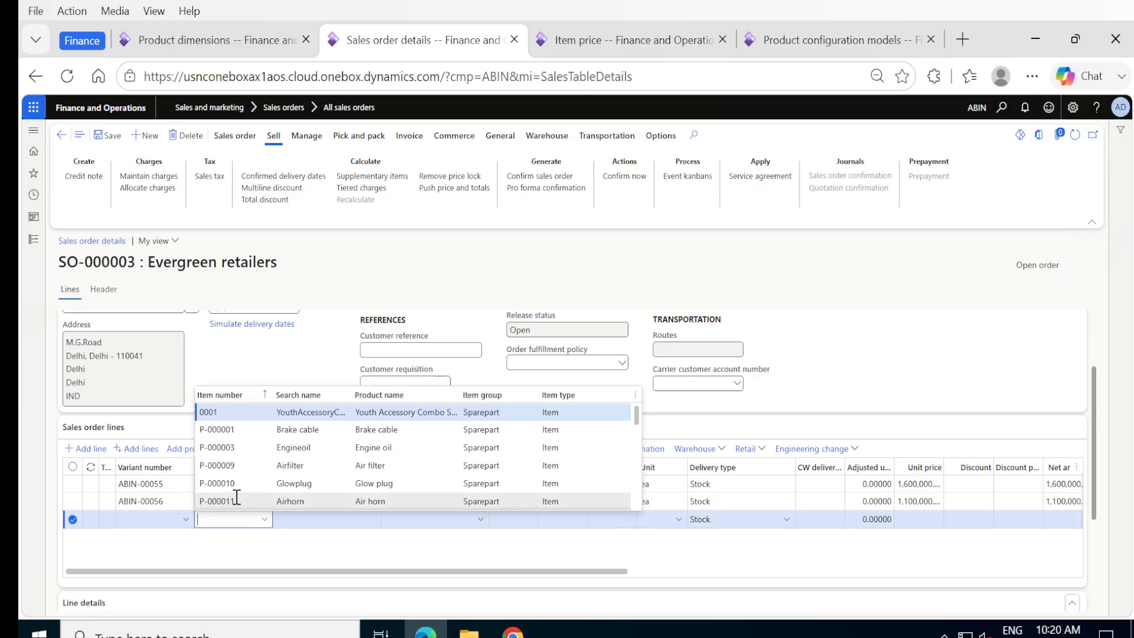
{"action": "scroll", "coordinate": [236, 496], "scroll_direction": "down", "scroll_amount": 10}
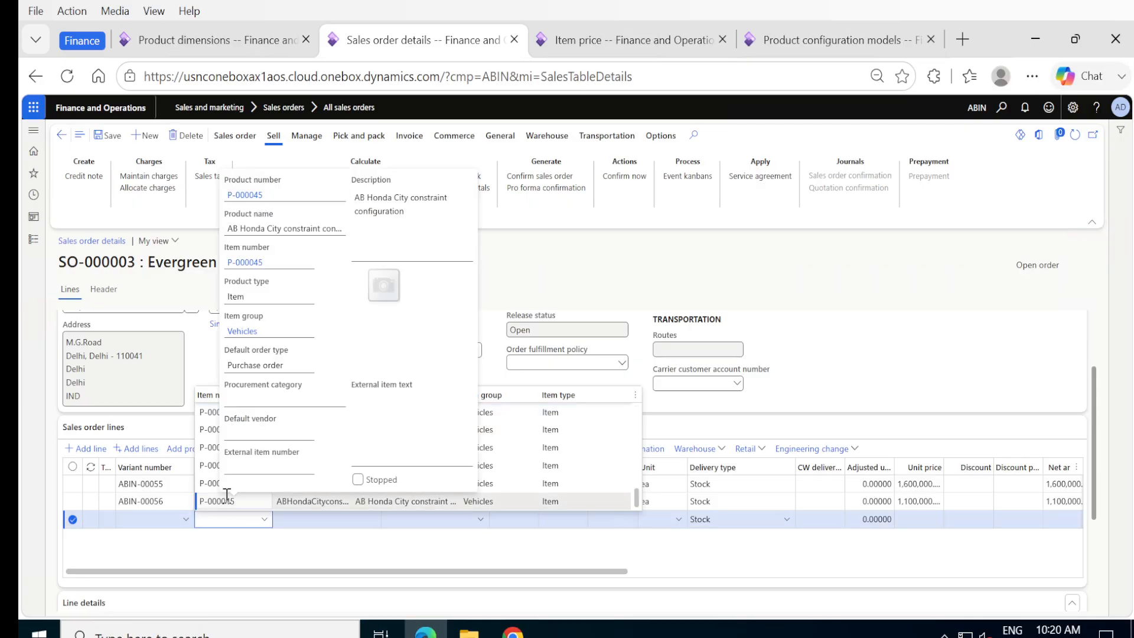
{"action": "left_click", "coordinate": [230, 500]}
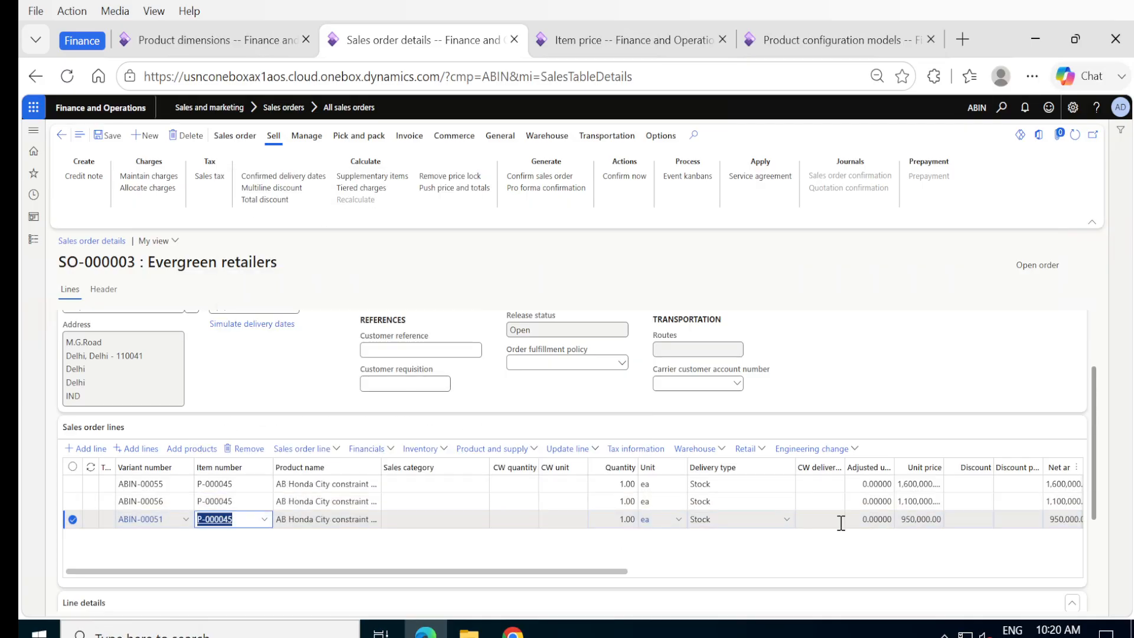
{"action": "left_click", "coordinate": [107, 136]}
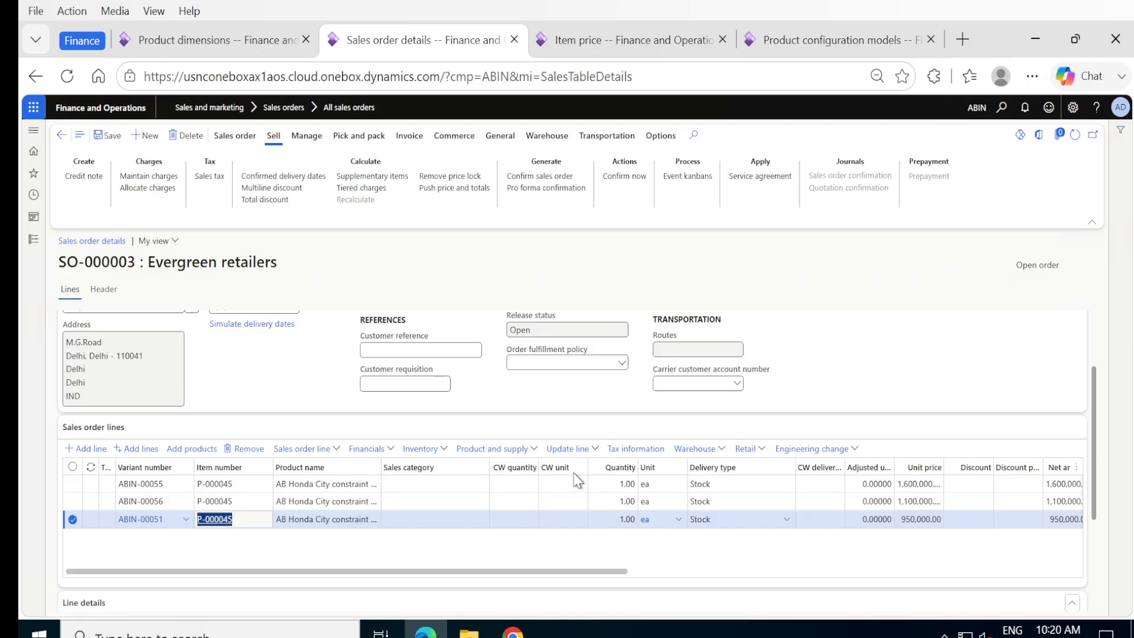
Step: Configure the third line as Without Sunroof with Turbo engine, priced 1,300,000.00 INR
{"action": "left_click", "coordinate": [533, 450]}
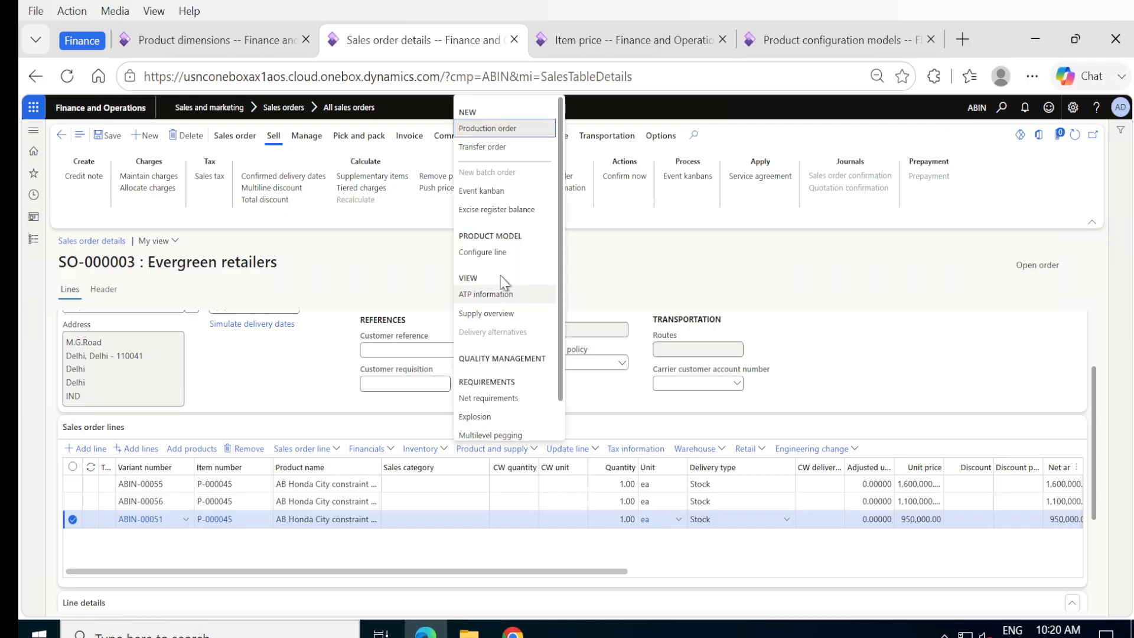
{"action": "left_click", "coordinate": [490, 253]}
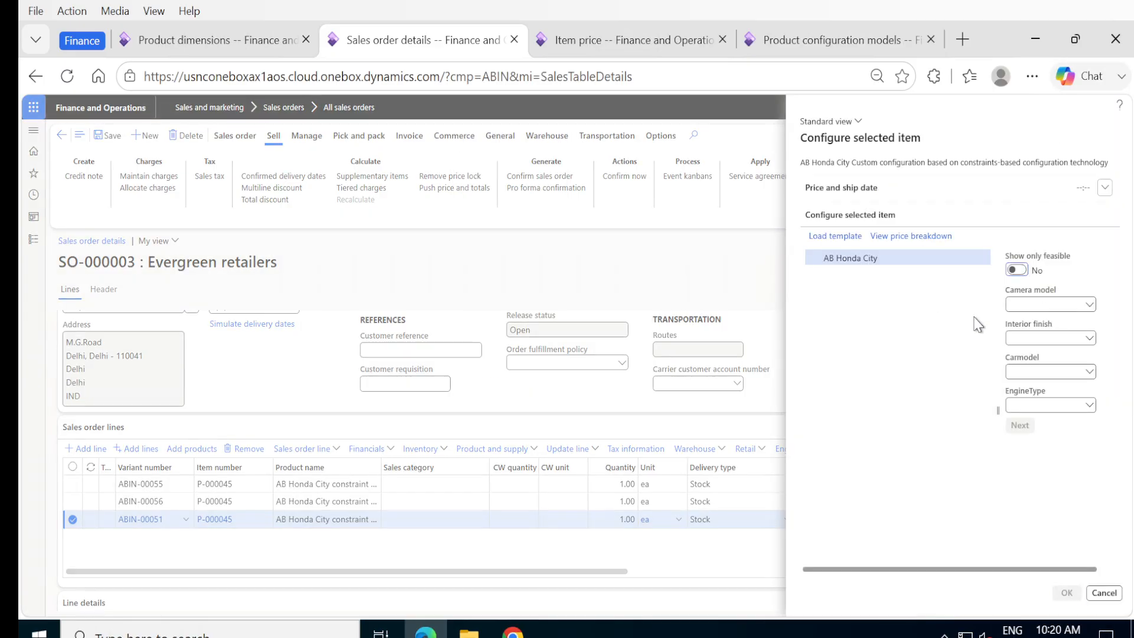
{"action": "left_click", "coordinate": [1089, 338]}
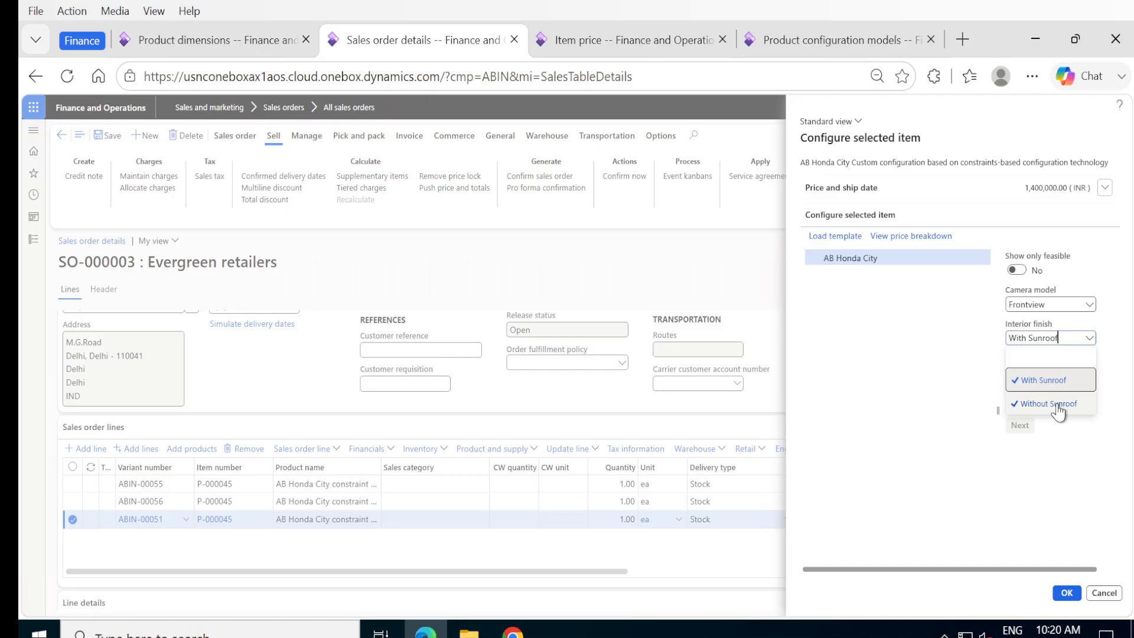
{"action": "left_click", "coordinate": [1058, 406]}
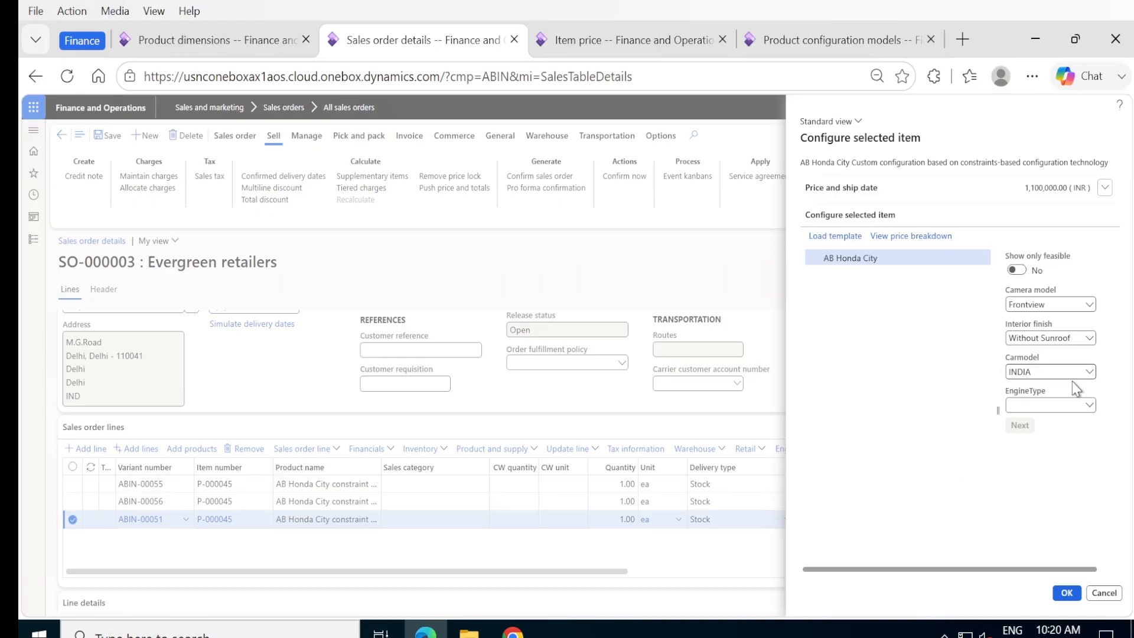
{"action": "left_click", "coordinate": [1088, 405]}
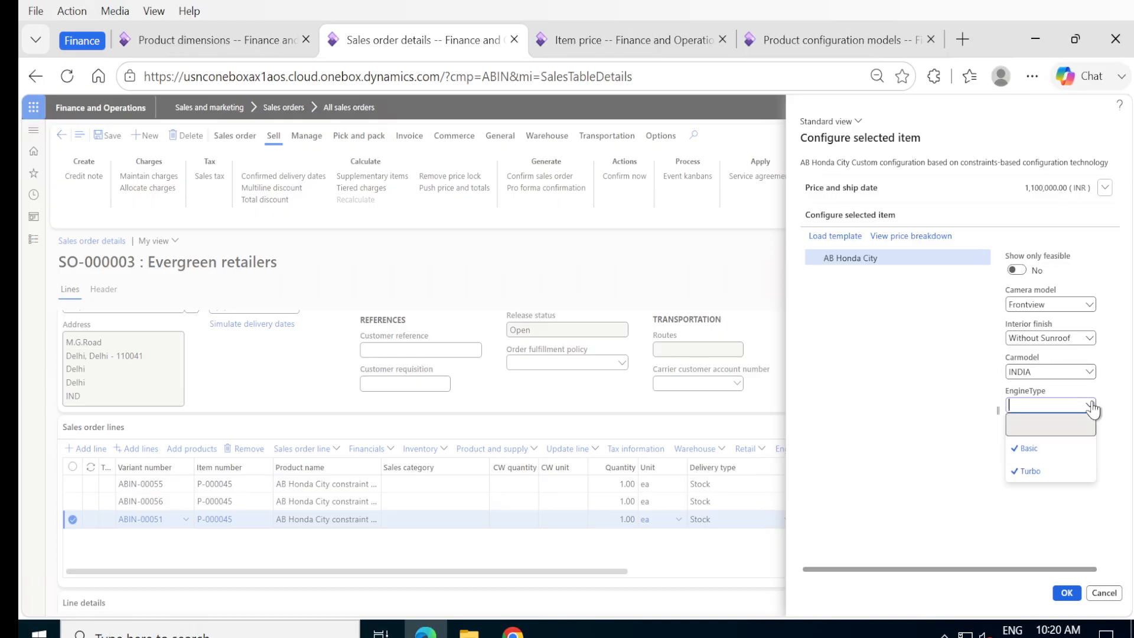
{"action": "left_click", "coordinate": [1049, 476]}
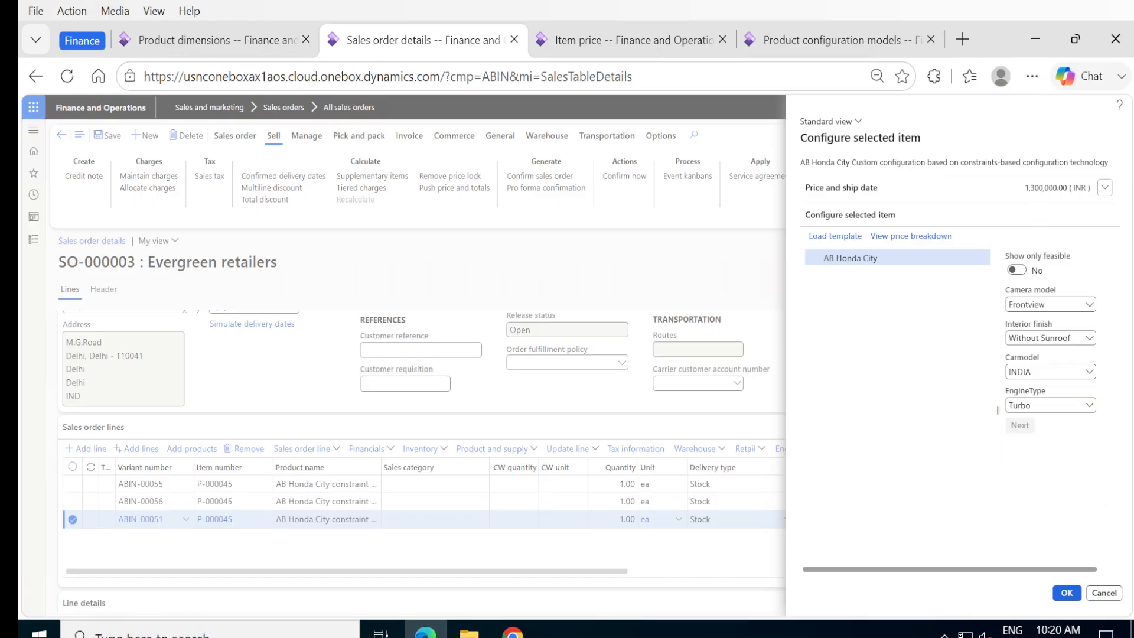
{"action": "left_click", "coordinate": [1067, 593]}
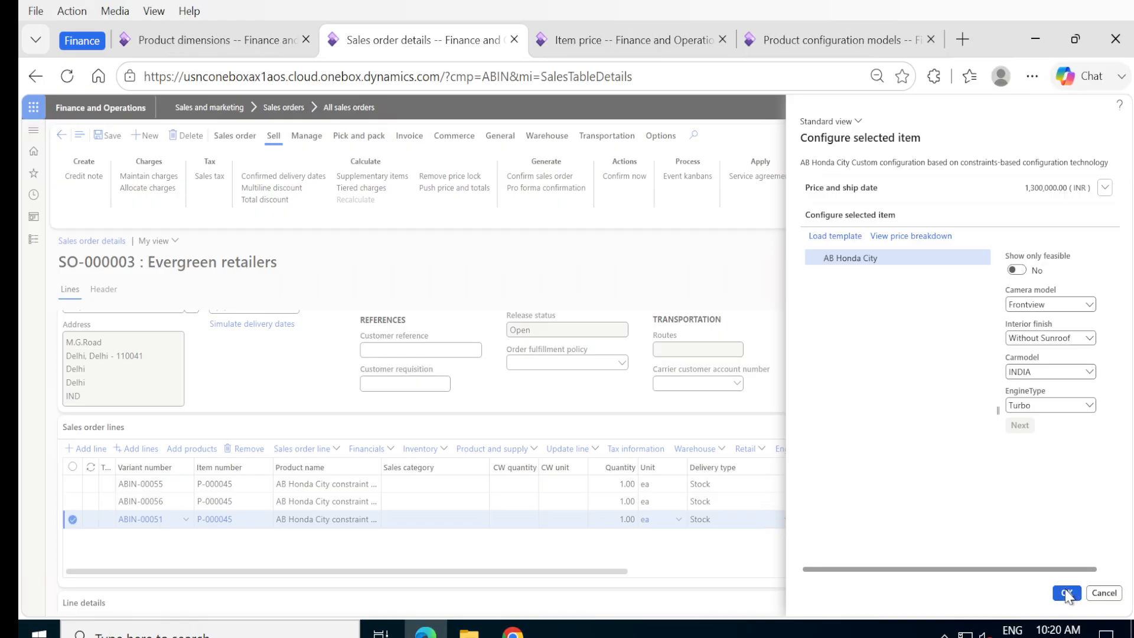
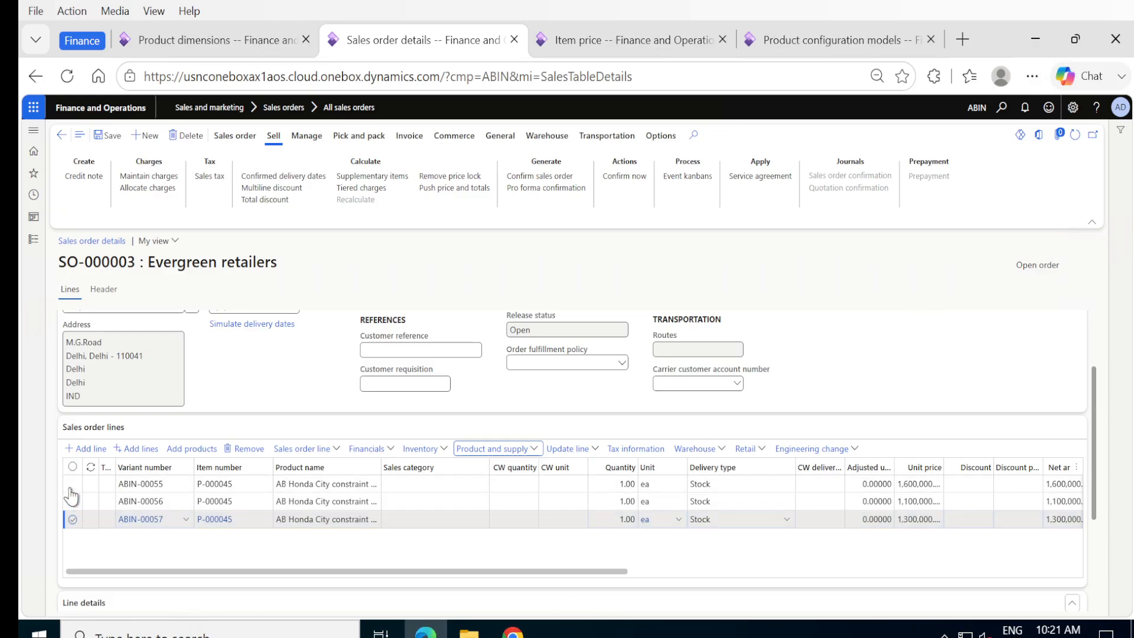
Step: Add a new SO-000003 line for item P-000042 (AB Honda city config.) with quantity 1.00
{"action": "left_click", "coordinate": [70, 453]}
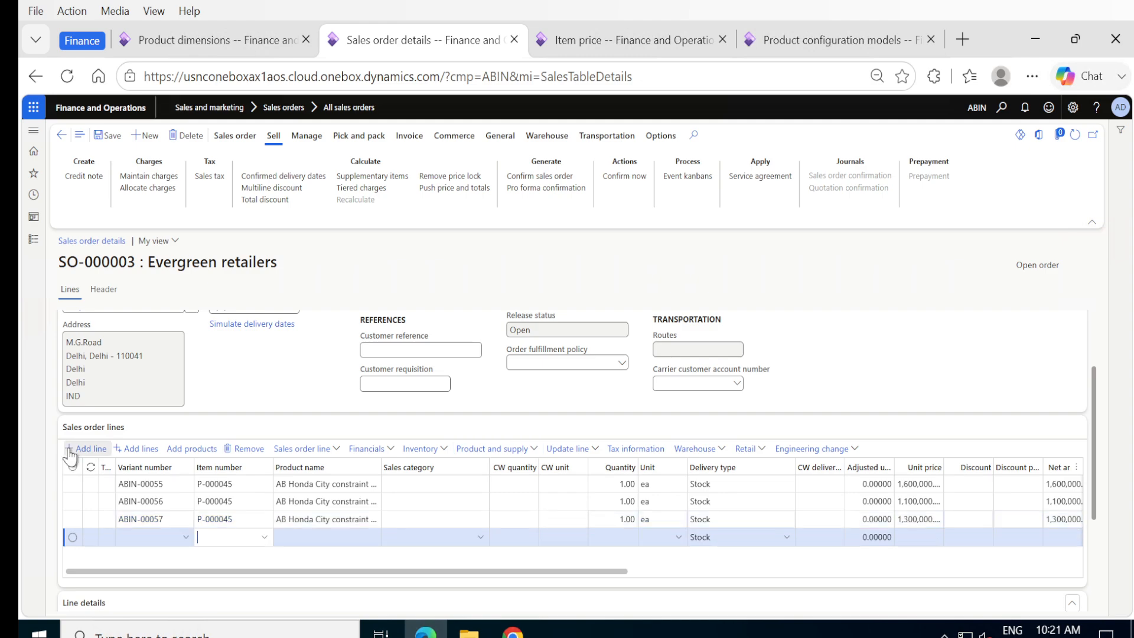
{"action": "left_click", "coordinate": [265, 540]}
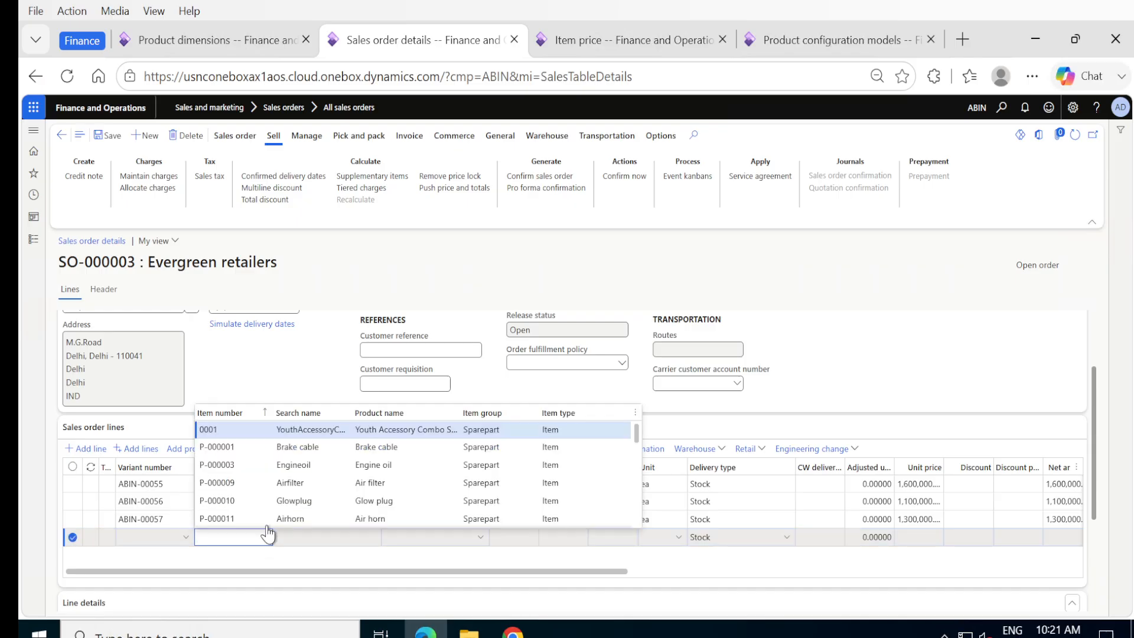
{"action": "scroll", "coordinate": [280, 499], "scroll_direction": "down", "scroll_amount": 5}
{"action": "scroll", "coordinate": [280, 499], "scroll_direction": "down", "scroll_amount": 1}
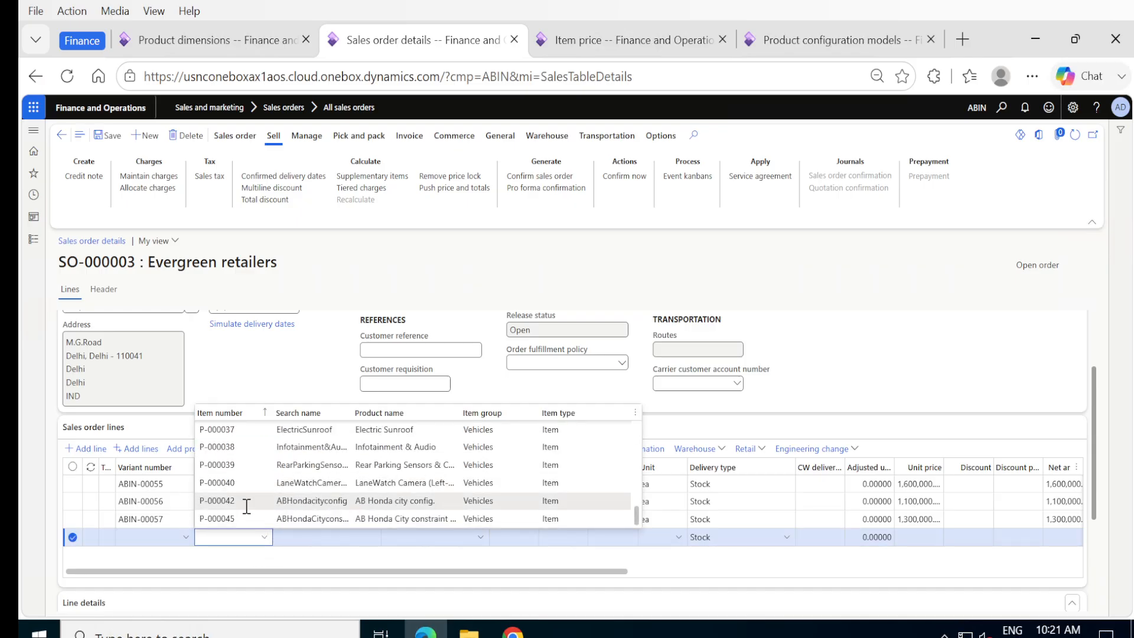
{"action": "mouse_move", "coordinate": [222, 499]}
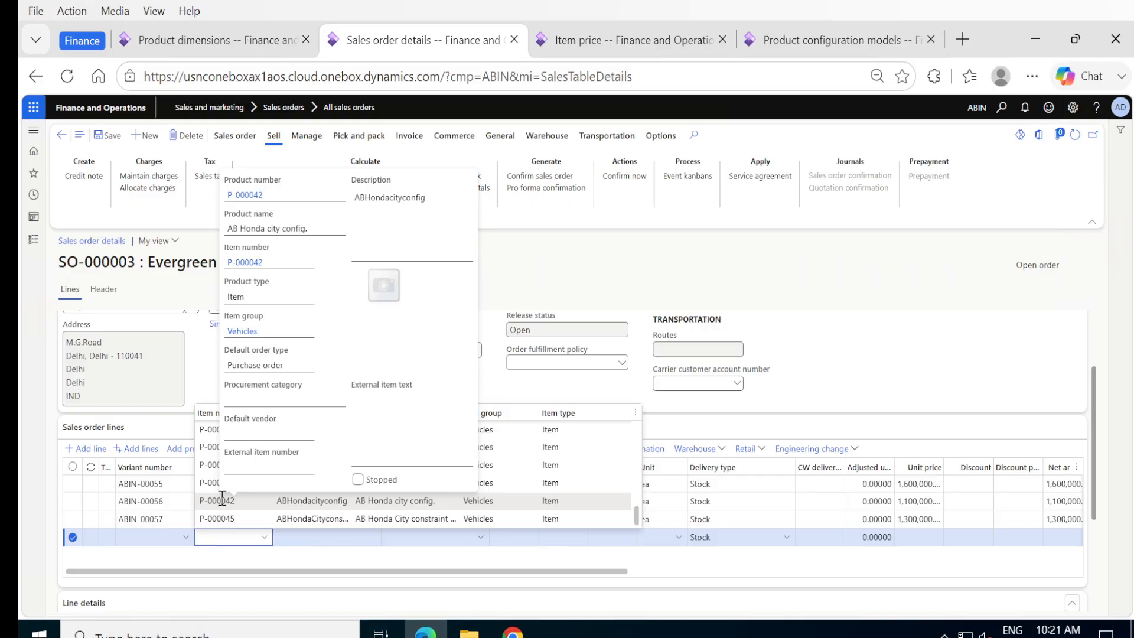
{"action": "left_click", "coordinate": [219, 500]}
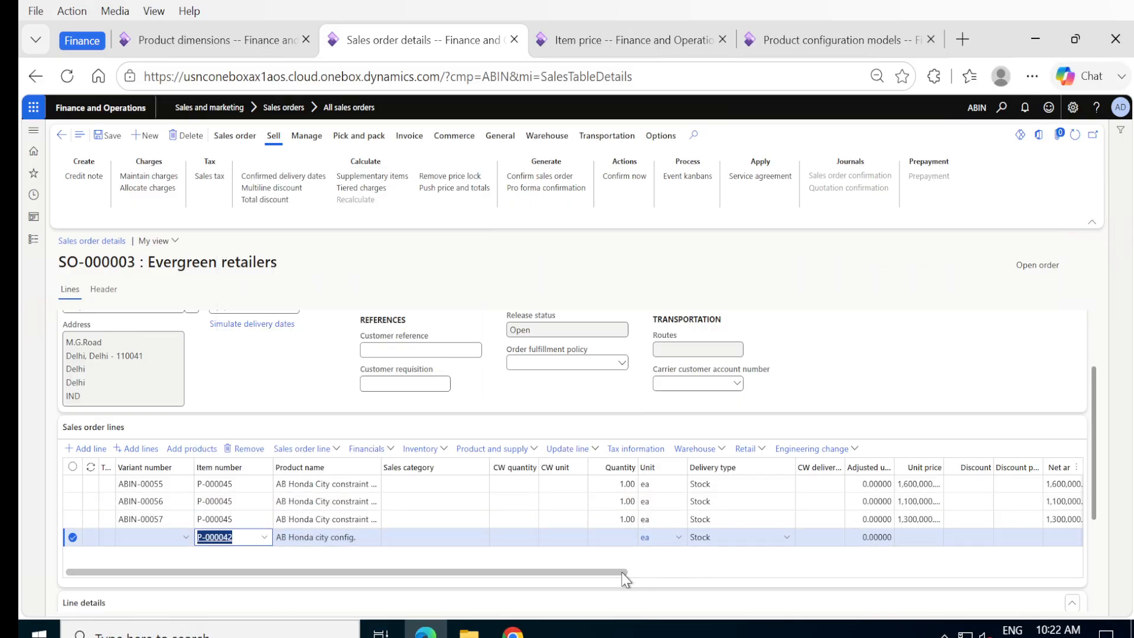
{"action": "left_click", "coordinate": [614, 539]}
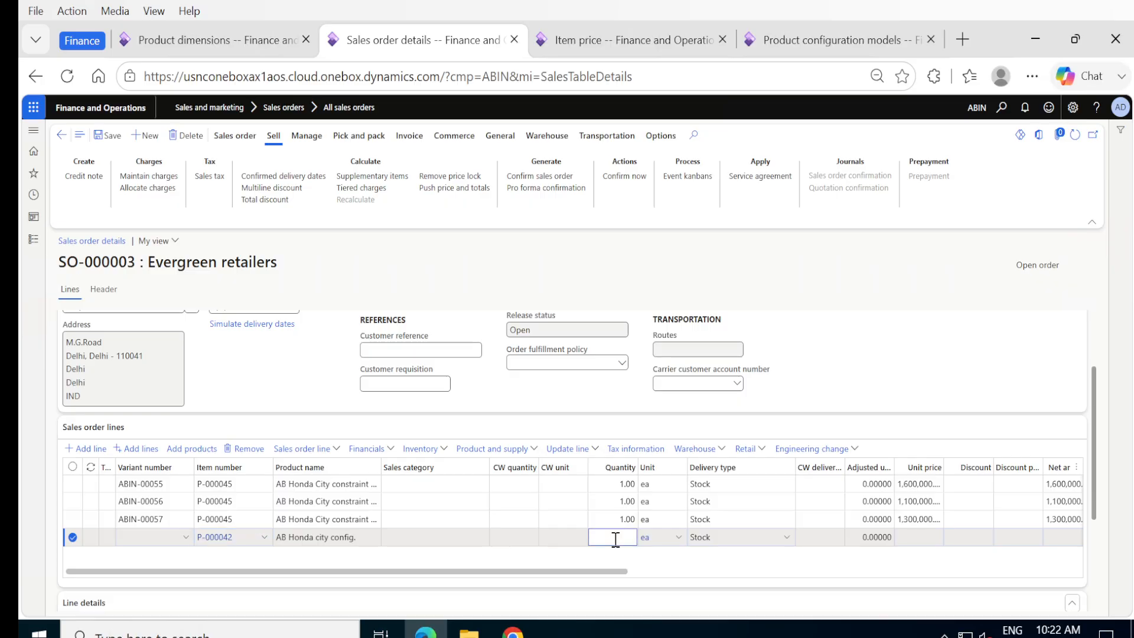
{"action": "left_click", "coordinate": [692, 564]}
{"action": "left_click", "coordinate": [514, 524]}
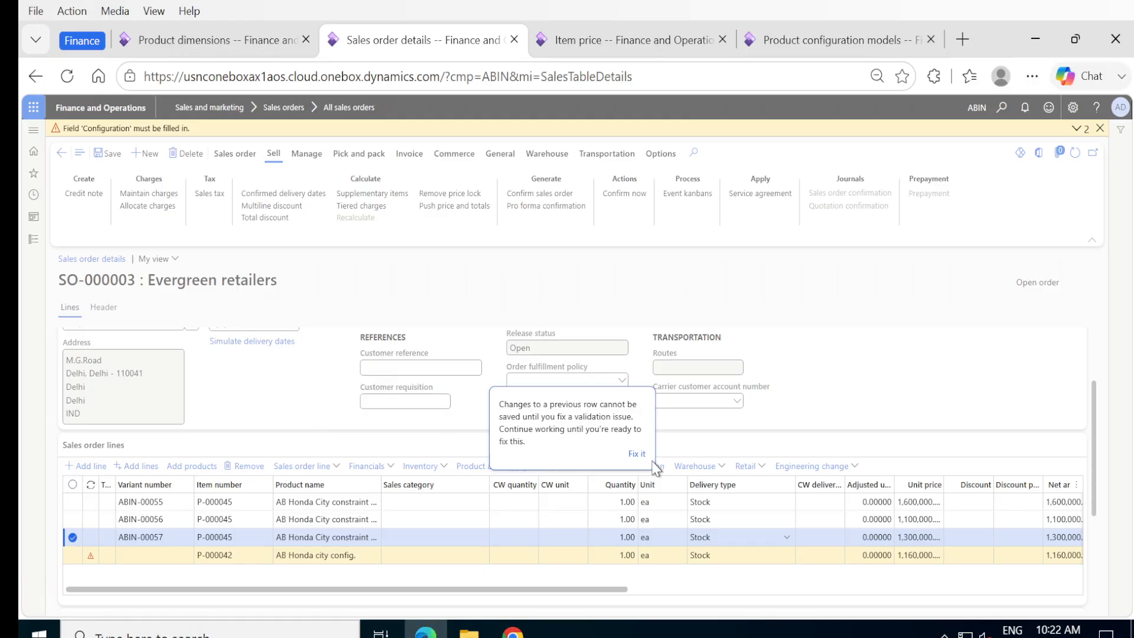
Step: Open the Configure item dialog for the P-000042 line, listing HC INDIA and HC USA
{"action": "left_click", "coordinate": [635, 454]}
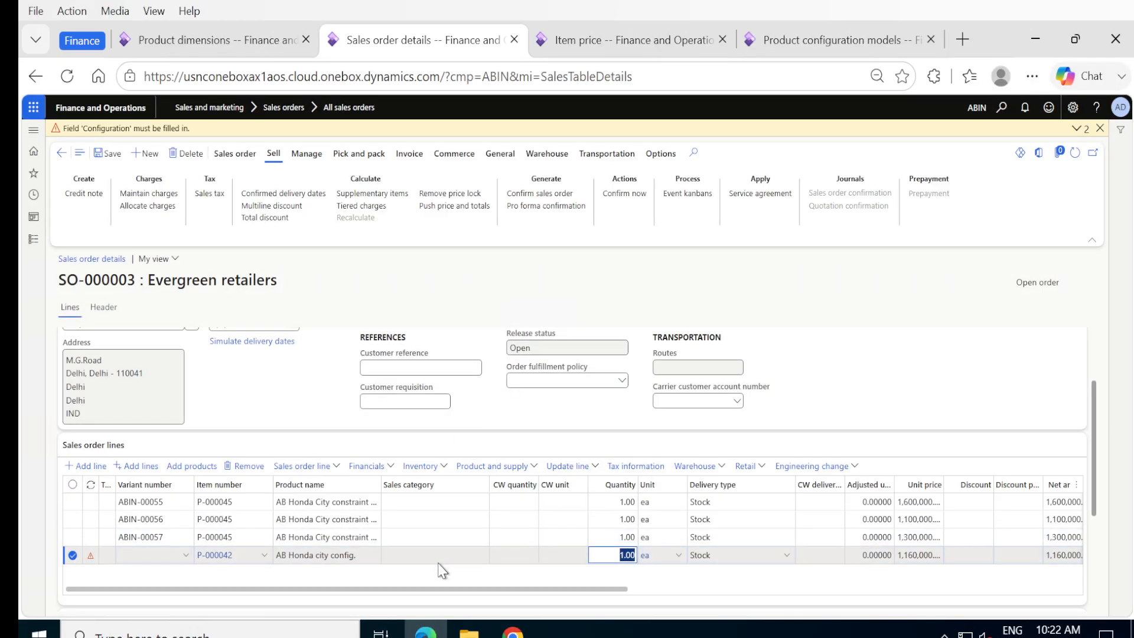
{"action": "scroll", "coordinate": [436, 568], "scroll_direction": "down", "scroll_amount": 3}
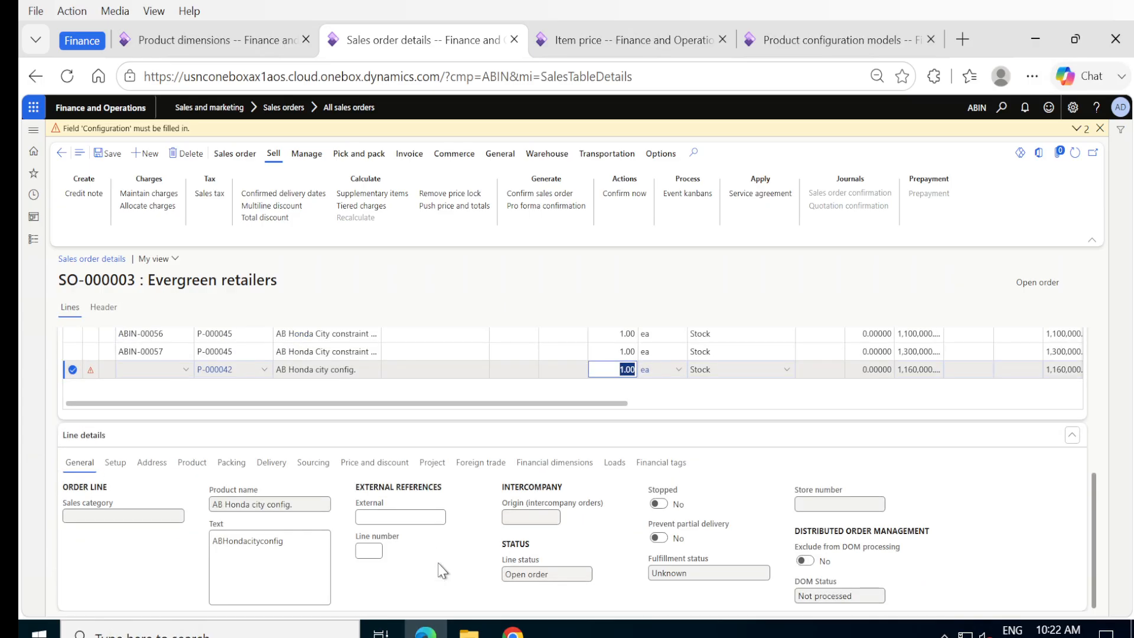
{"action": "left_click", "coordinate": [197, 464]}
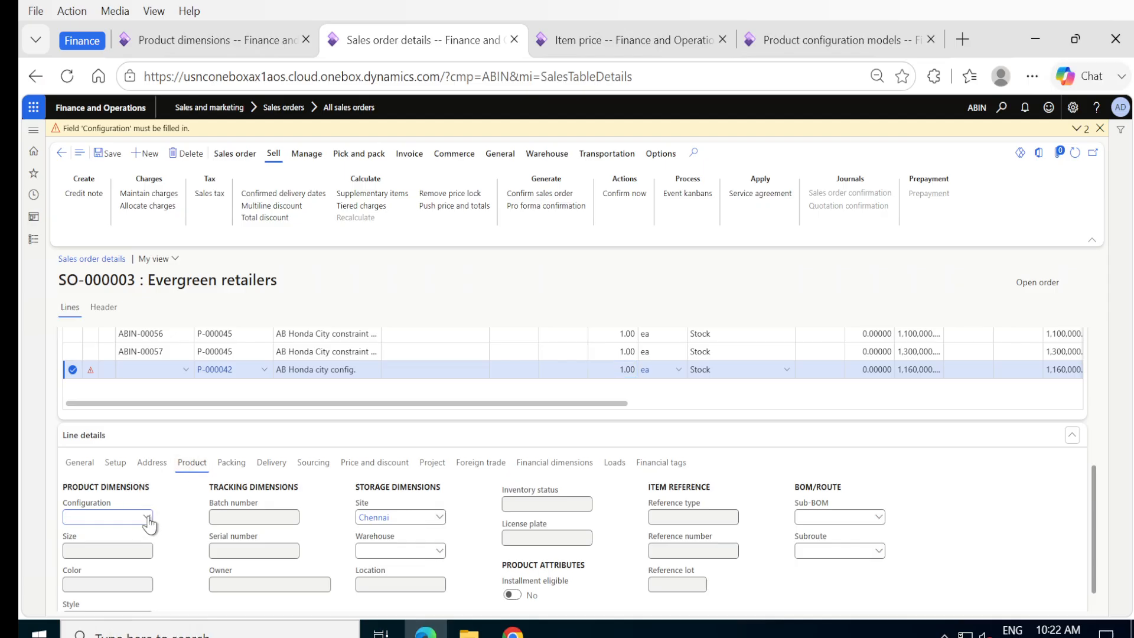
{"action": "left_click", "coordinate": [148, 518]}
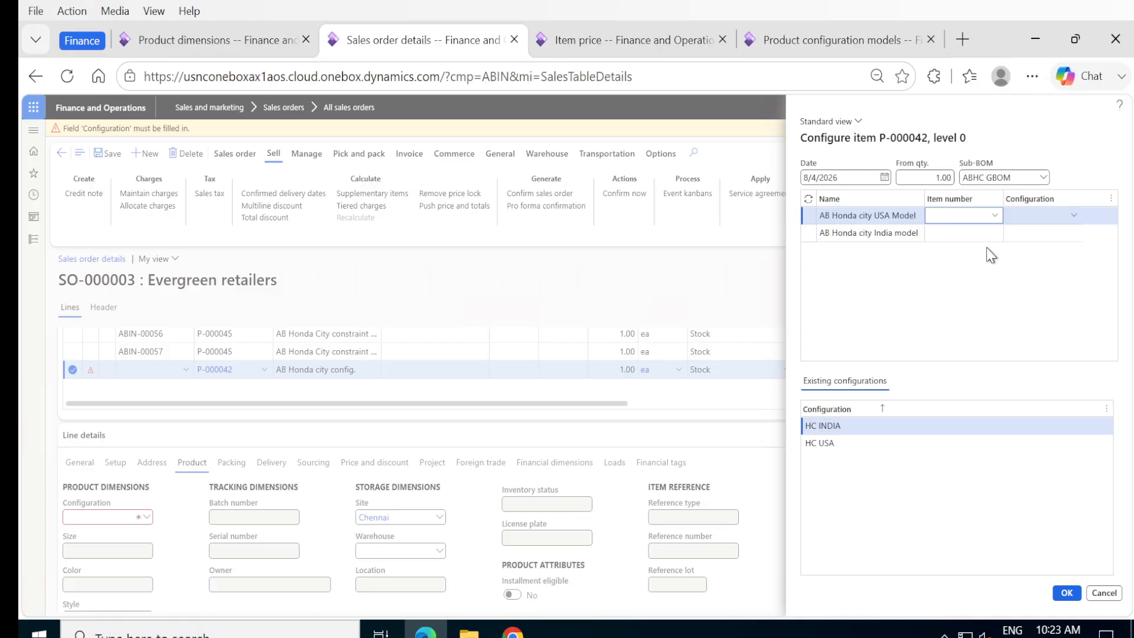
Step: Apply HC INDIA, then switch the P-000042 line to existing configuration HC USA
{"action": "left_click", "coordinate": [820, 425]}
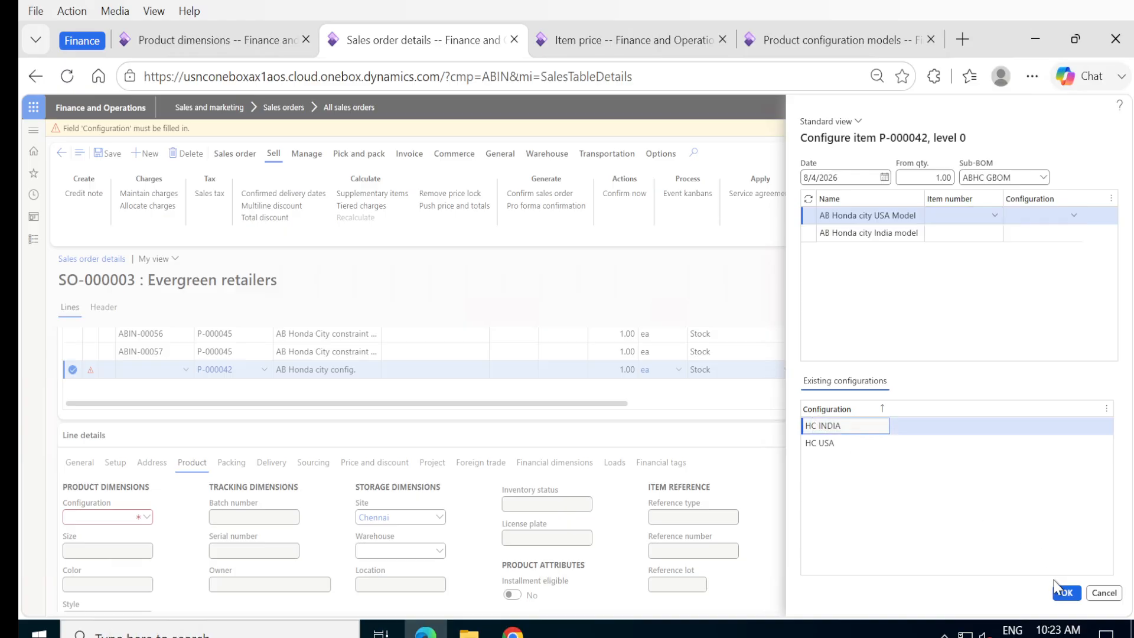
{"action": "left_click", "coordinate": [1064, 593]}
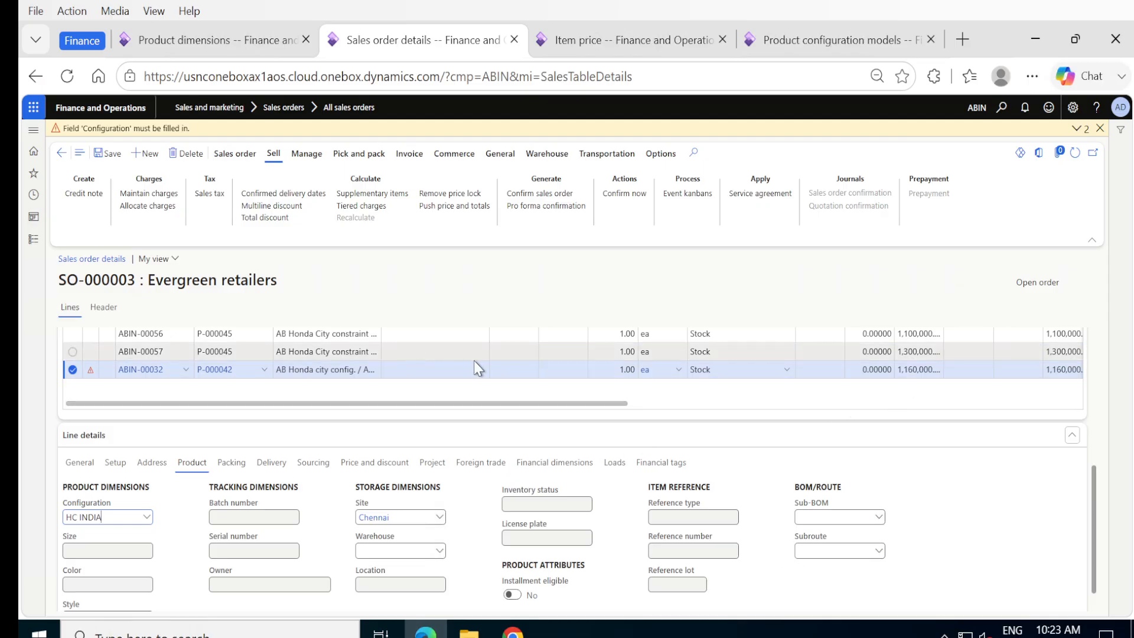
{"action": "scroll", "coordinate": [479, 369], "scroll_direction": "up", "scroll_amount": 2}
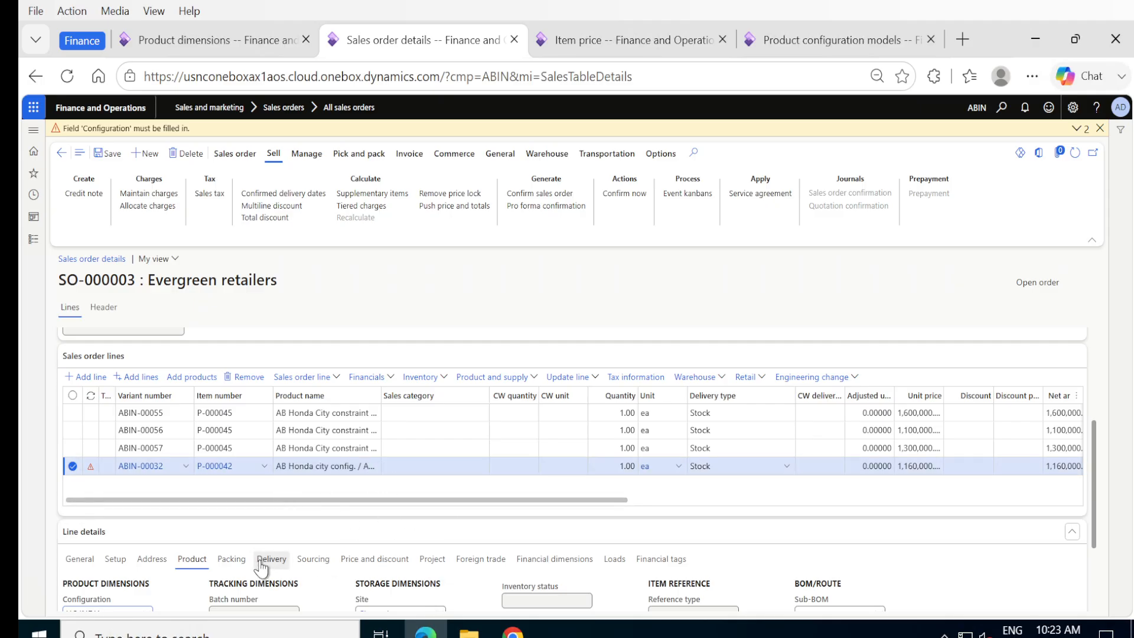
{"action": "scroll", "coordinate": [313, 546], "scroll_direction": "down", "scroll_amount": 2}
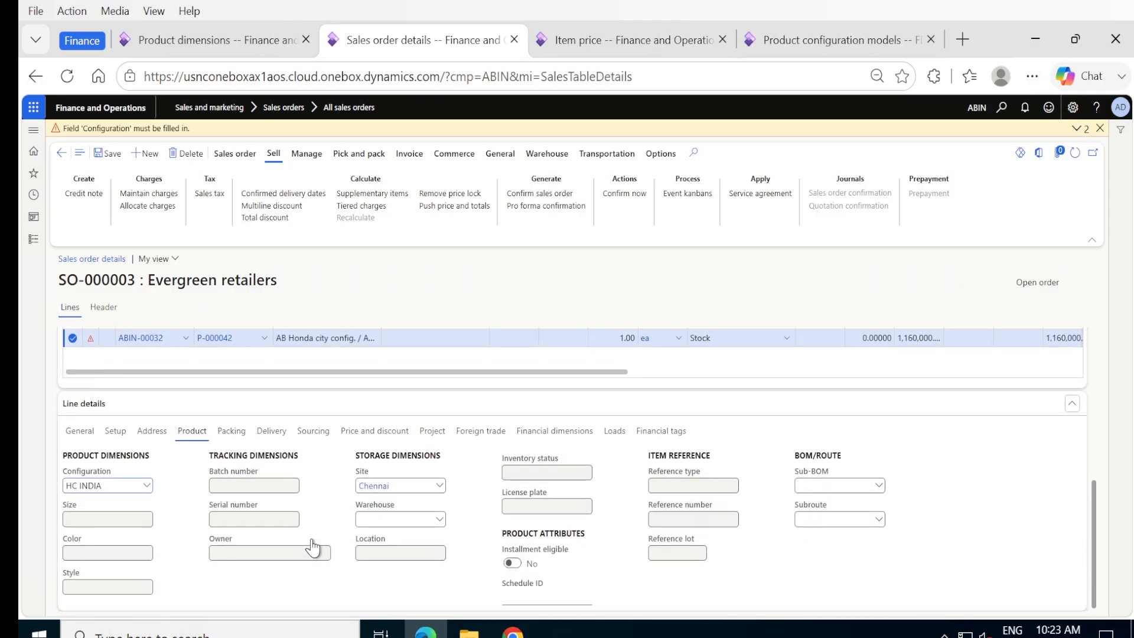
{"action": "left_click", "coordinate": [147, 486]}
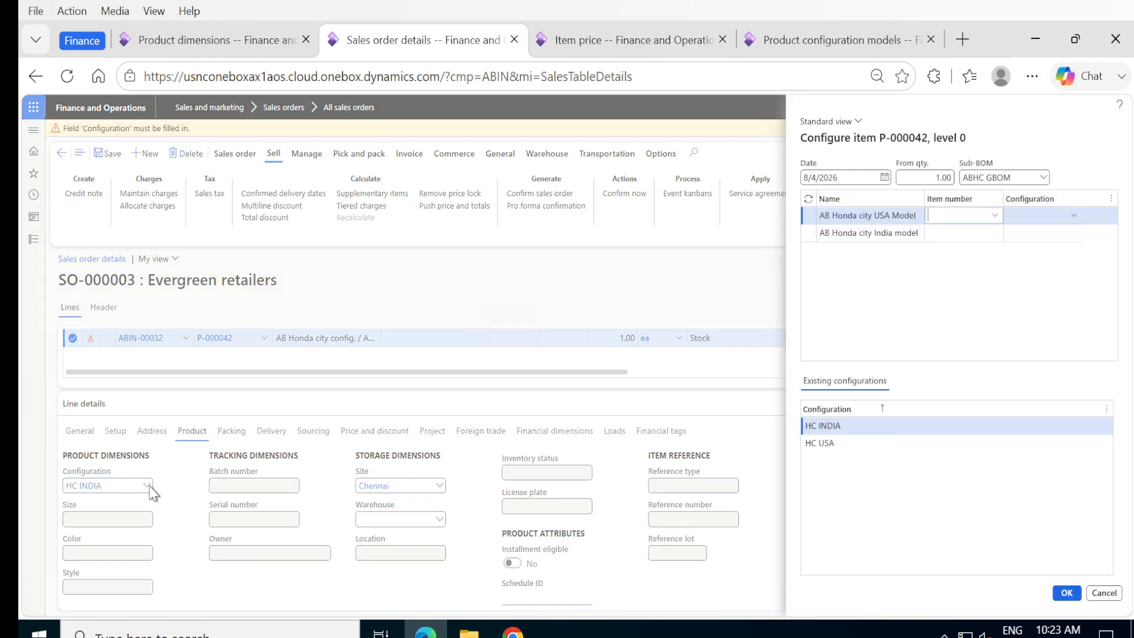
{"action": "left_click", "coordinate": [821, 442]}
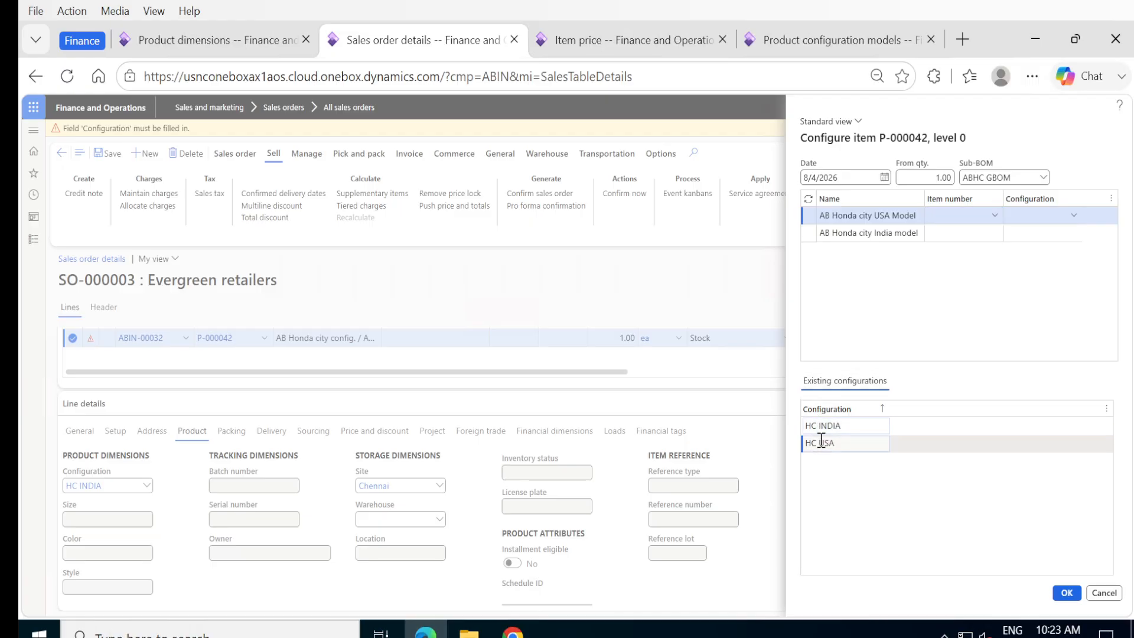
{"action": "left_click", "coordinate": [866, 219]}
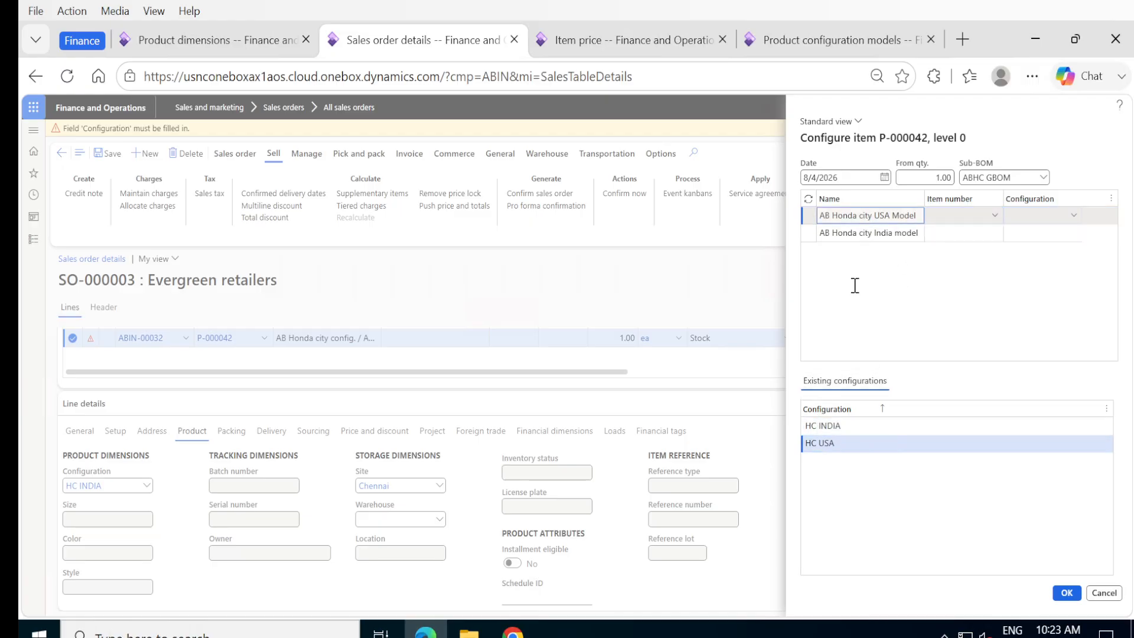
{"action": "left_click", "coordinate": [825, 444]}
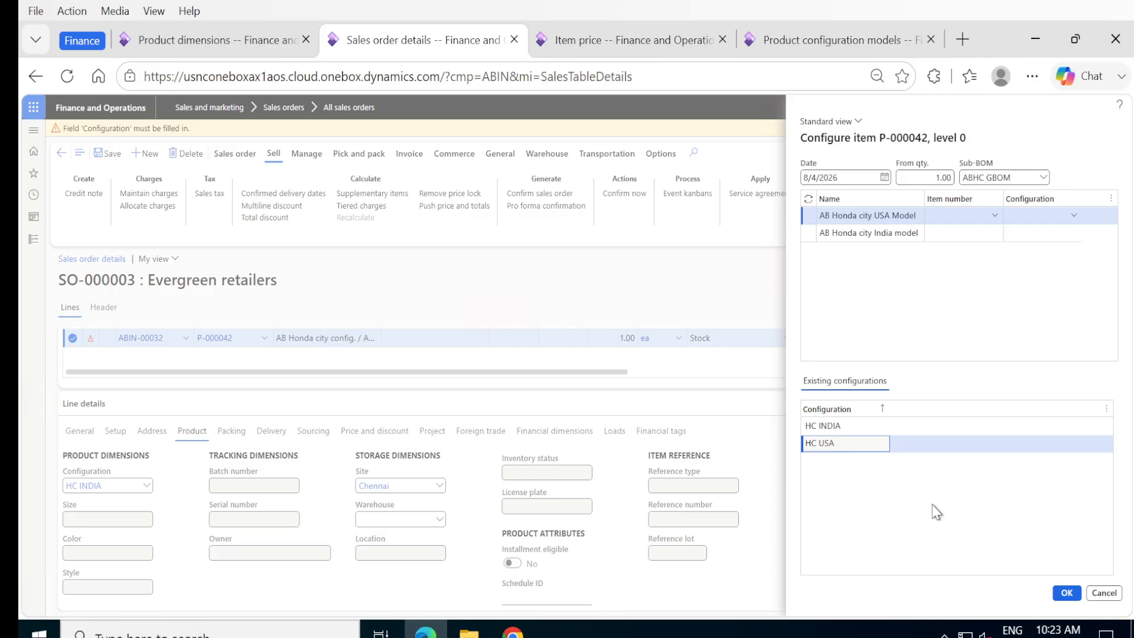
{"action": "left_click", "coordinate": [1063, 593]}
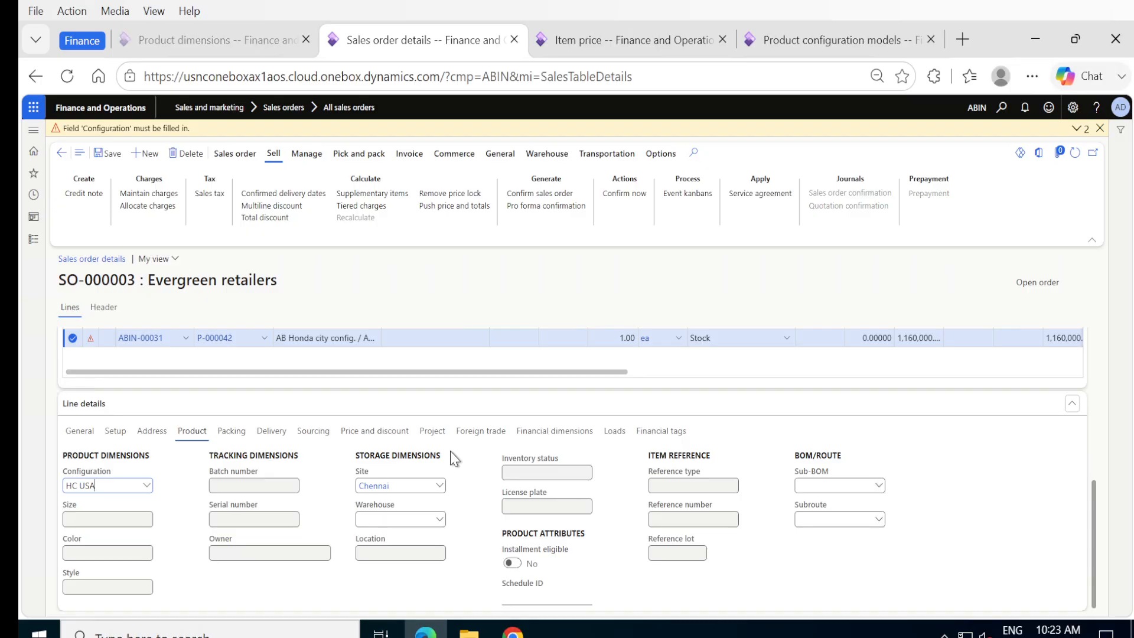
{"action": "scroll", "coordinate": [450, 451], "scroll_direction": "up", "scroll_amount": 3}
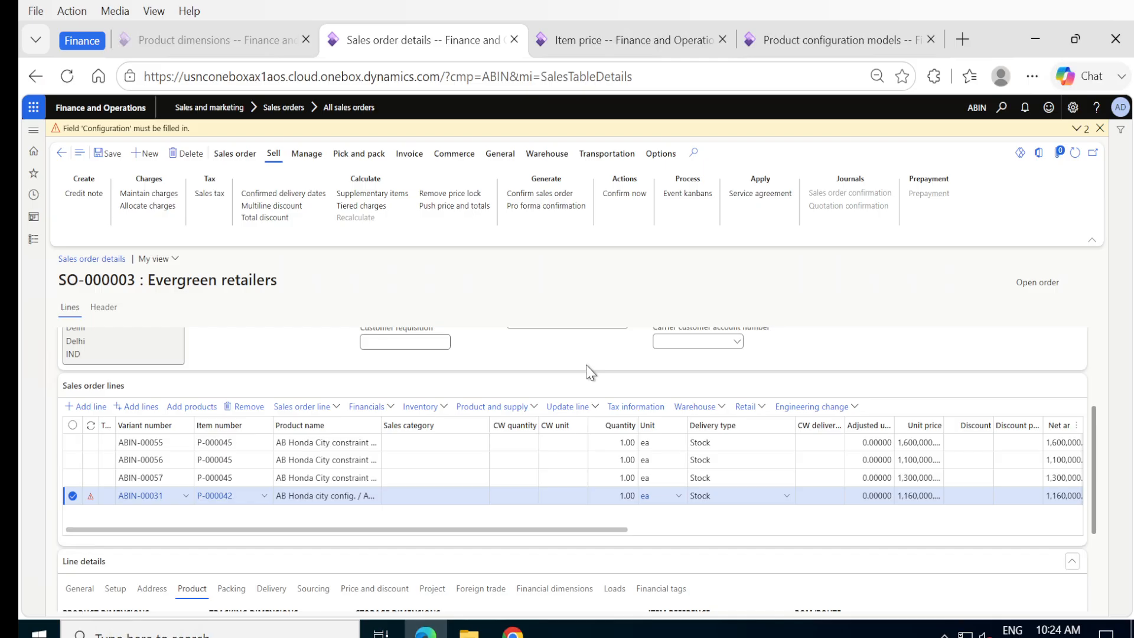
{"action": "scroll", "coordinate": [855, 530], "scroll_direction": "up", "scroll_amount": 1}
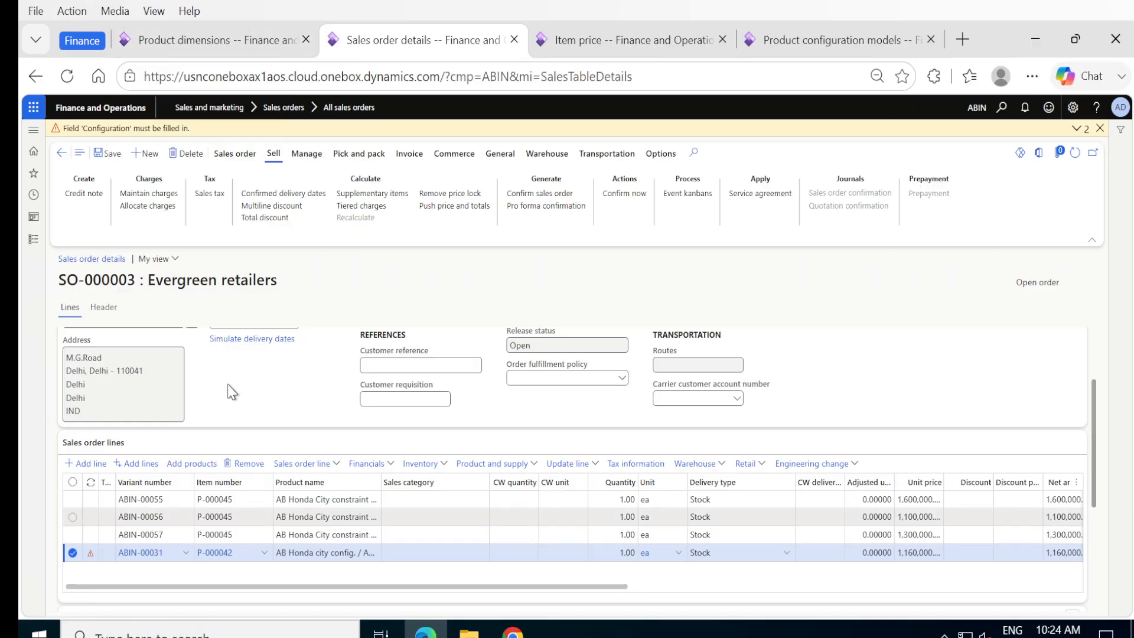
Step: Reload P-000045's product dimensions, then return to SO-000003's ABIN-00055, -00056 and -00057 lines
{"action": "left_click", "coordinate": [214, 45]}
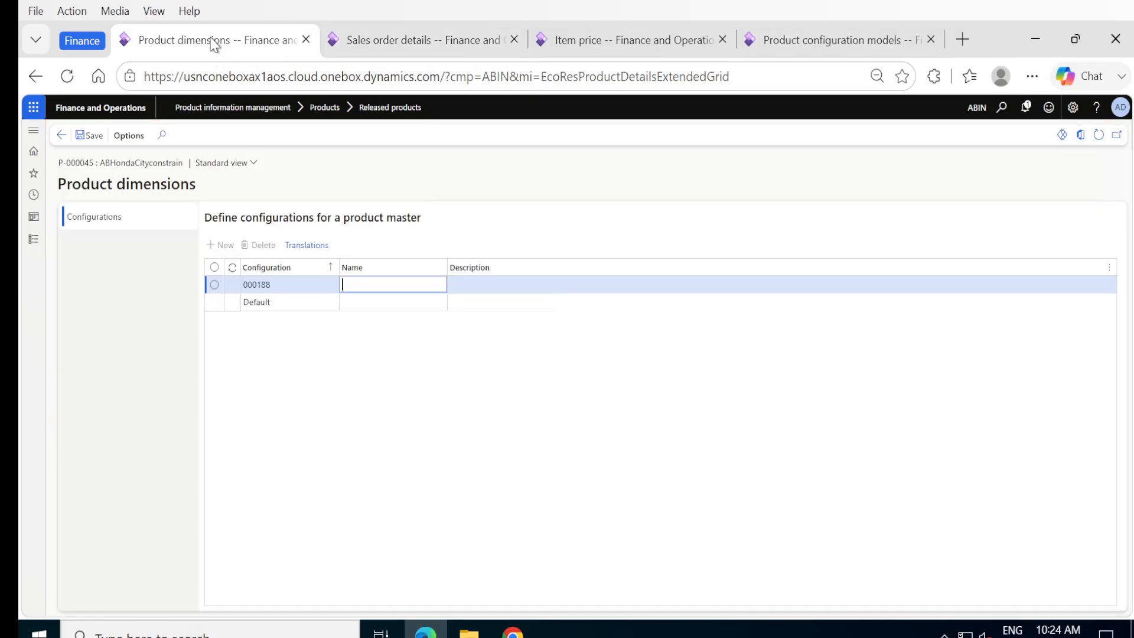
{"action": "left_click", "coordinate": [62, 136]}
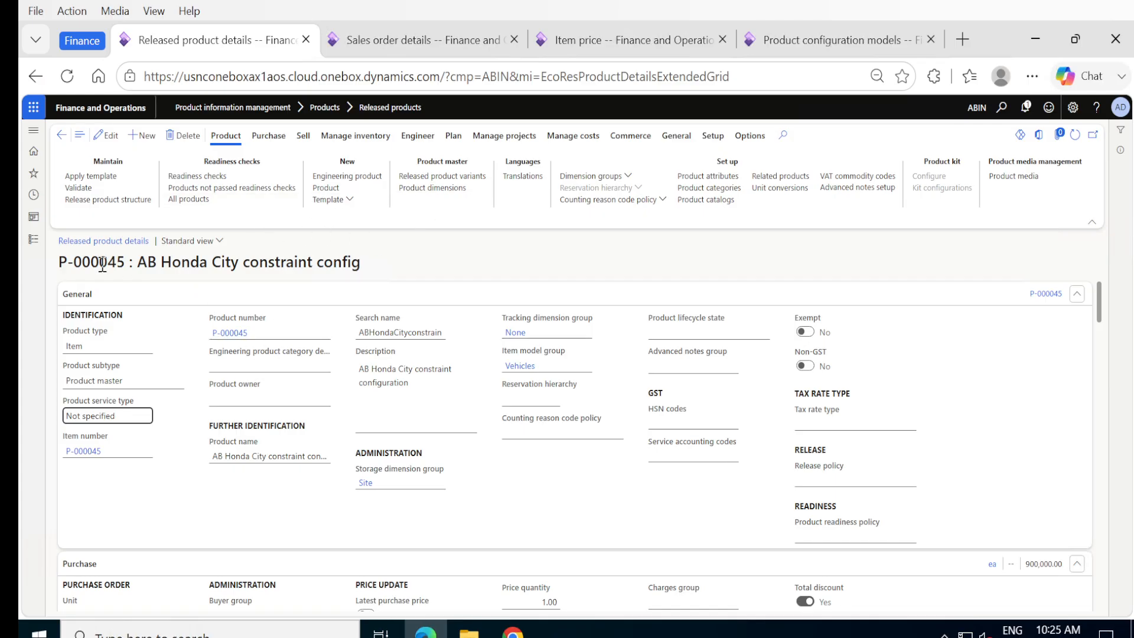
{"action": "left_click", "coordinate": [432, 190]}
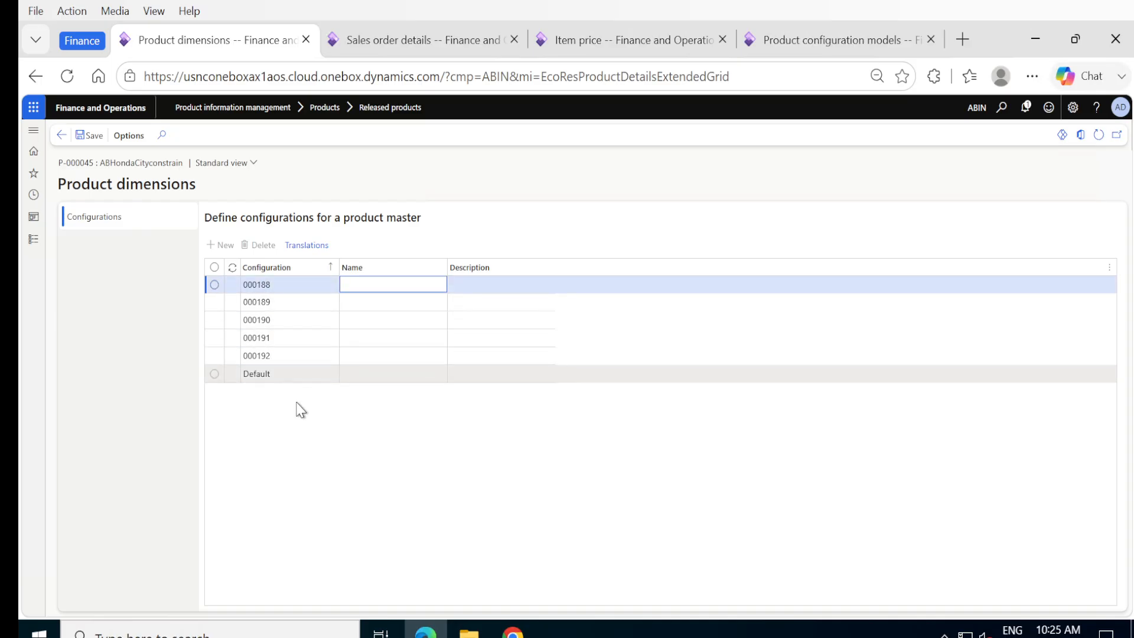
{"action": "left_click", "coordinate": [375, 43]}
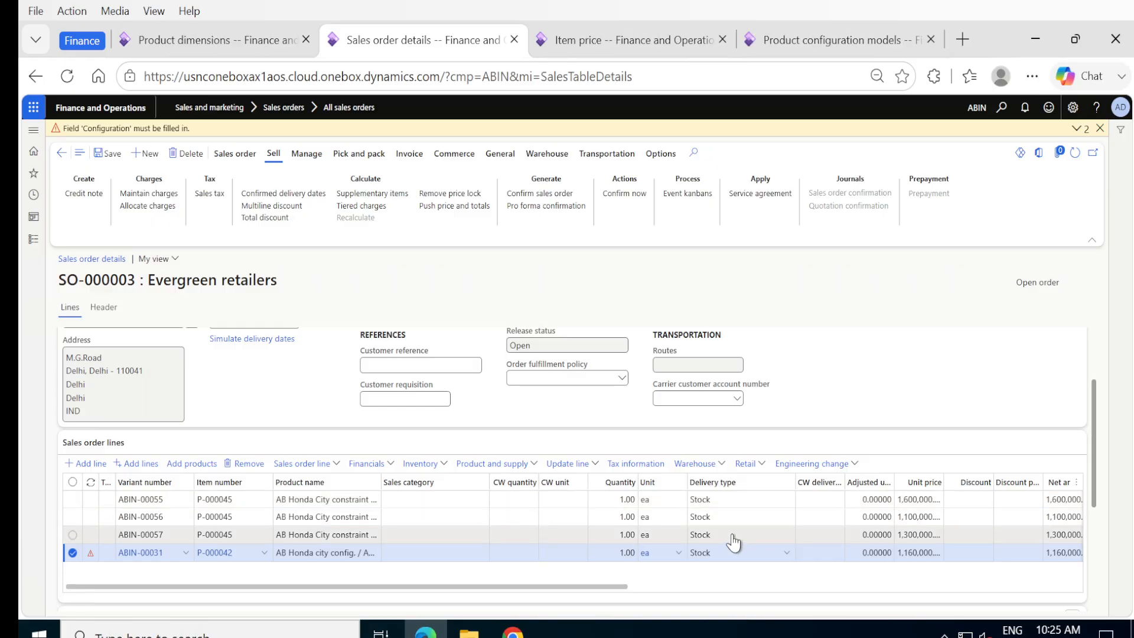
Step: Bring up P-000045's product dimensions page listing configurations 000188 to 000192
{"action": "left_click", "coordinate": [211, 40]}
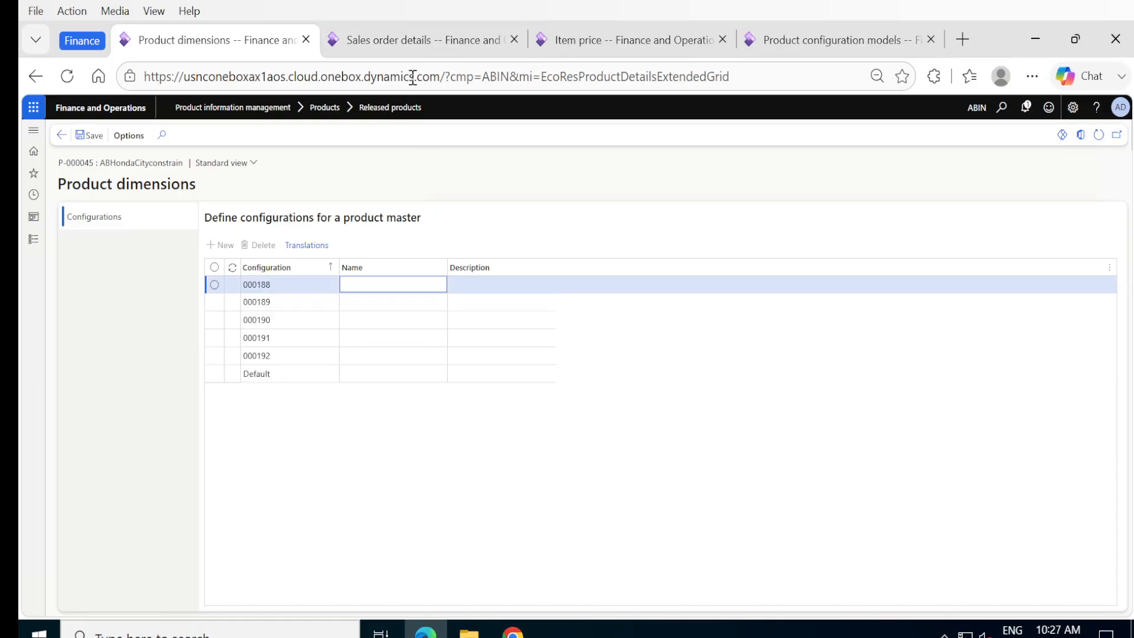
{"action": "left_click", "coordinate": [445, 41]}
{"action": "left_click", "coordinate": [261, 42]}
Step: Open the AB Honda City Custom model from Product configuration models in edit mode
{"action": "left_click", "coordinate": [33, 240]}
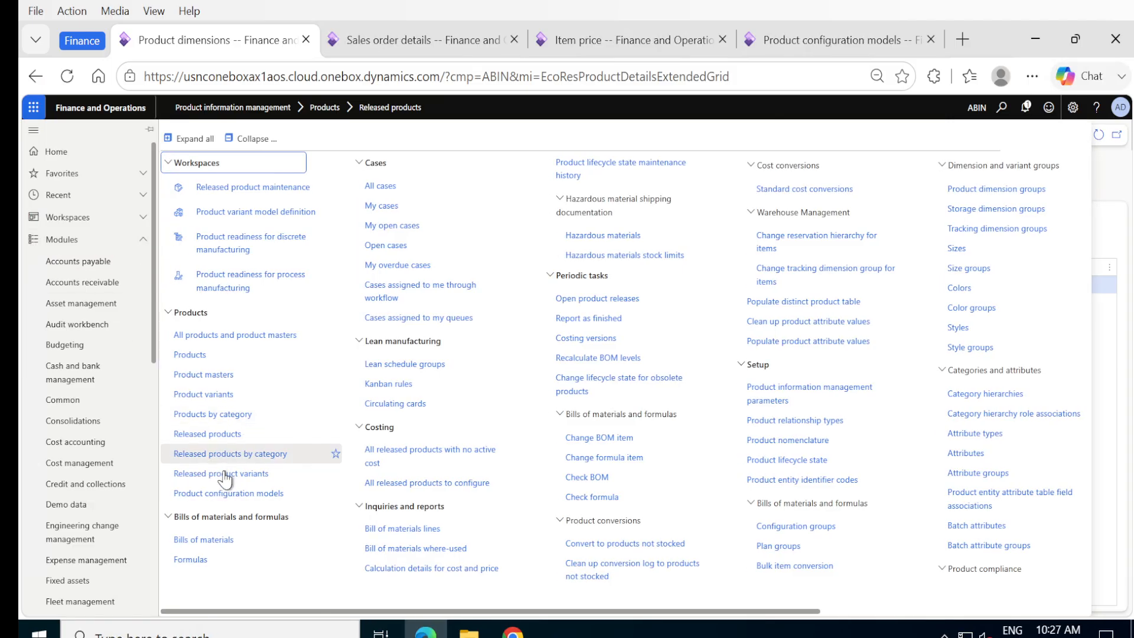
{"action": "left_click", "coordinate": [218, 495]}
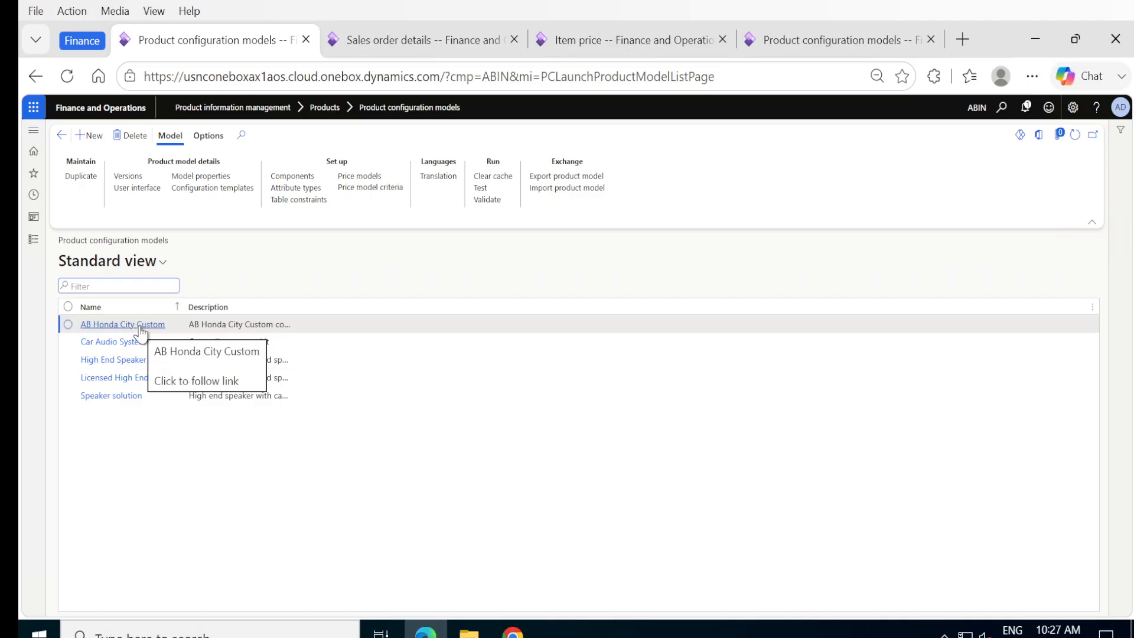
{"action": "left_click", "coordinate": [141, 326]}
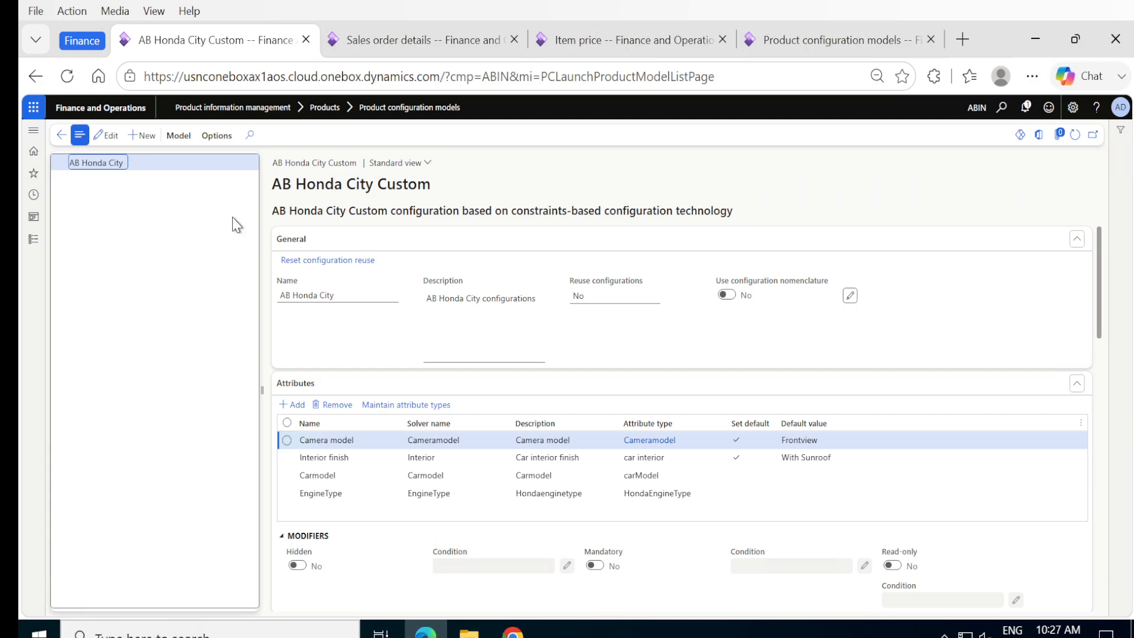
{"action": "left_click", "coordinate": [108, 136]}
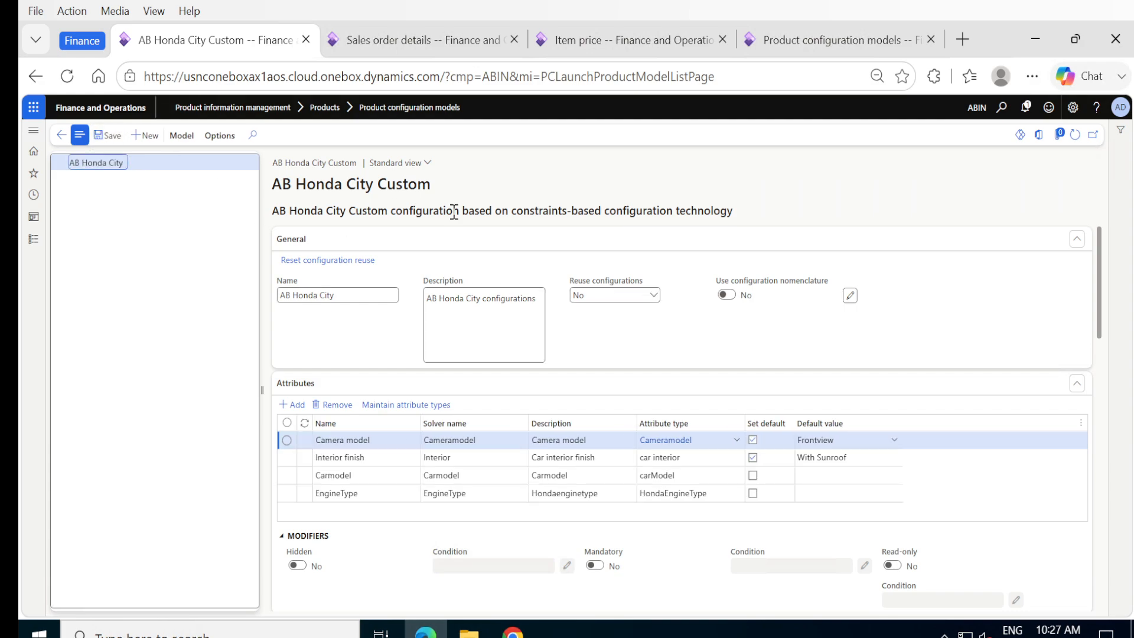
{"action": "left_click", "coordinate": [652, 299]}
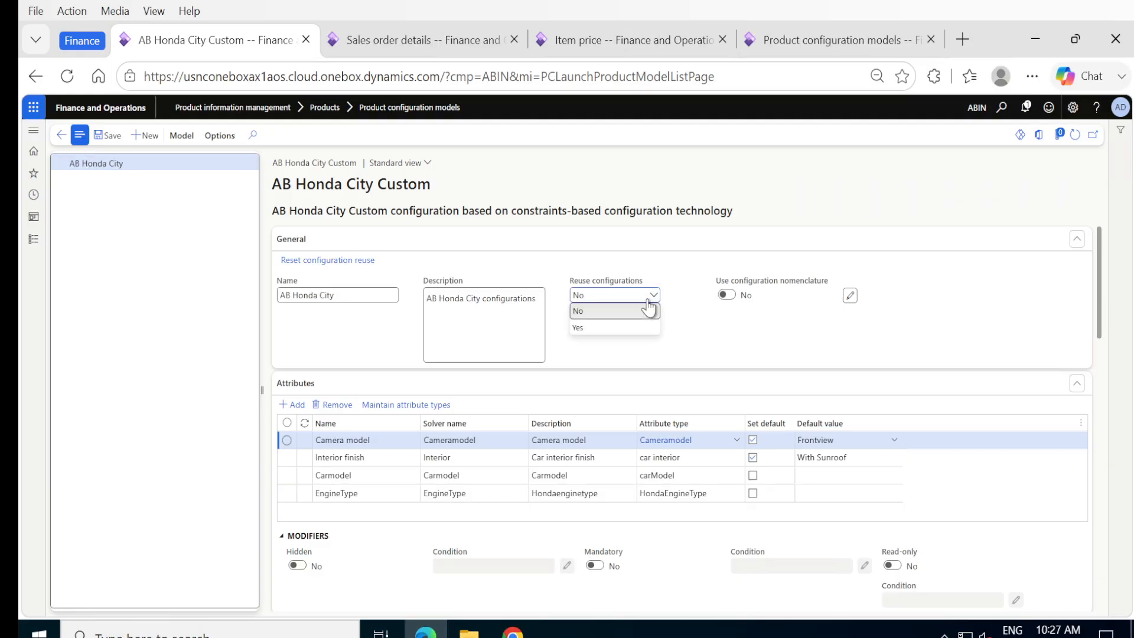
Step: Set Reuse configurations to Yes on the AB Honda City Custom model
{"action": "left_click", "coordinate": [615, 327]}
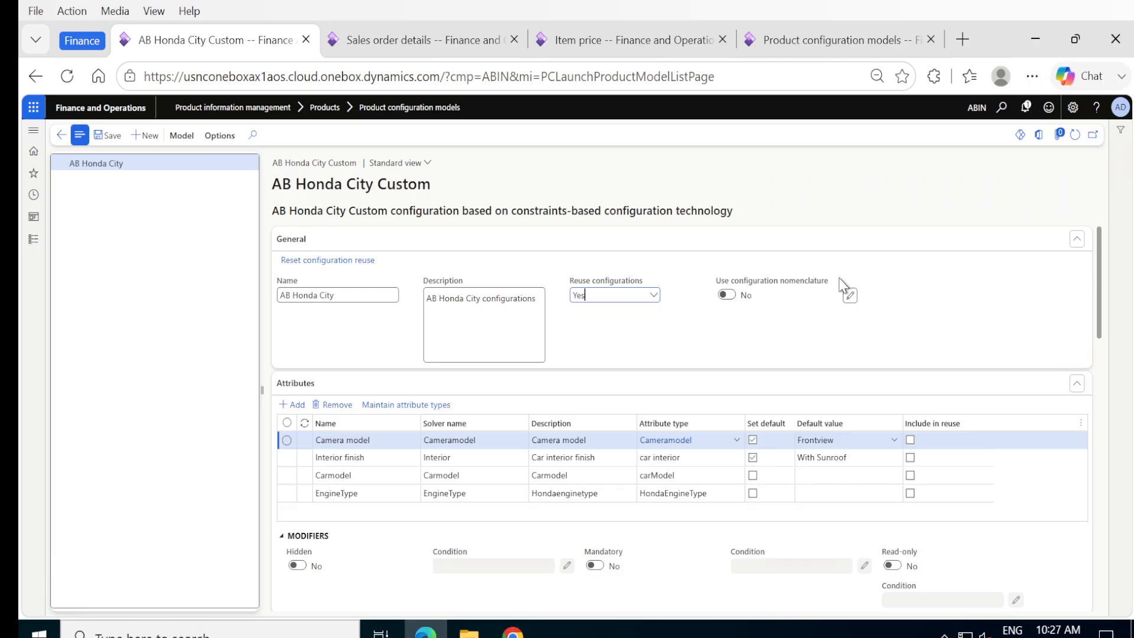
Step: Enable configuration nomenclature and save its Carmodel, Interior finish and EngineType segments
{"action": "left_click", "coordinate": [730, 295]}
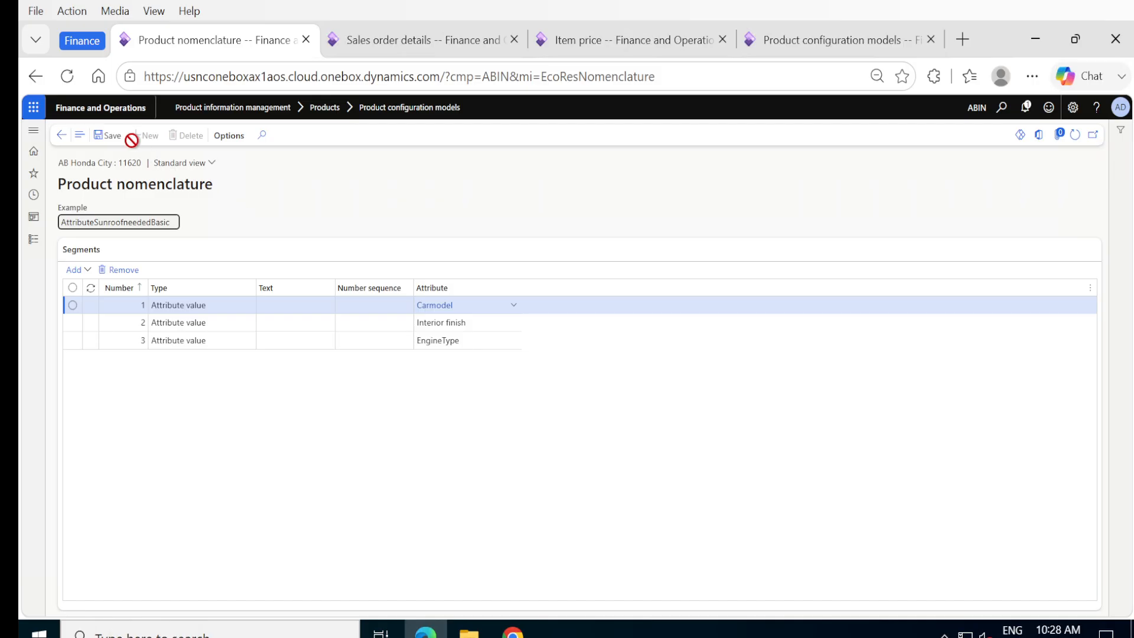
{"action": "left_click", "coordinate": [112, 137]}
{"action": "left_click", "coordinate": [116, 140]}
Step: Save the AB Honda City Custom model with reuse and nomenclature both set to Yes
{"action": "left_click", "coordinate": [62, 136]}
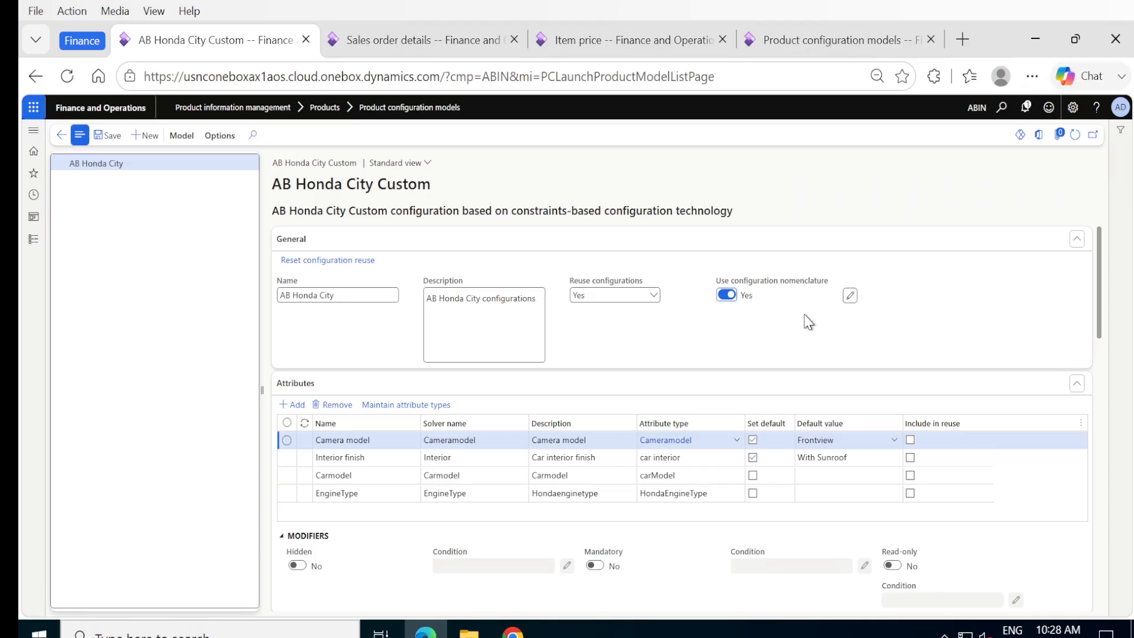
{"action": "left_click", "coordinate": [111, 139]}
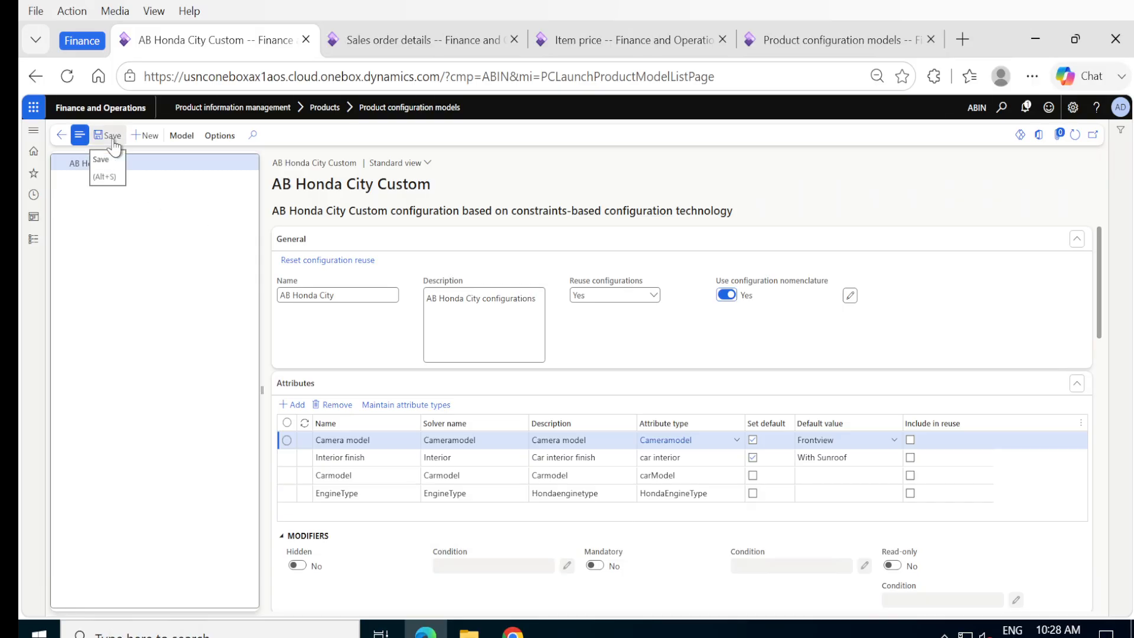
{"action": "left_click", "coordinate": [114, 144]}
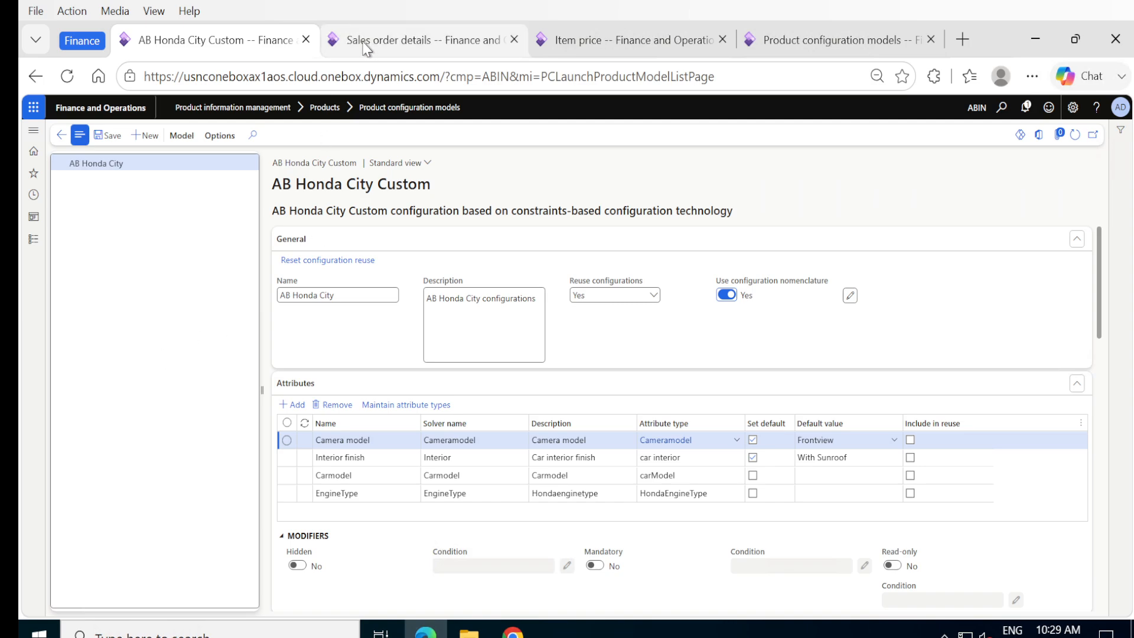
{"action": "mouse_move", "coordinate": [366, 48]}
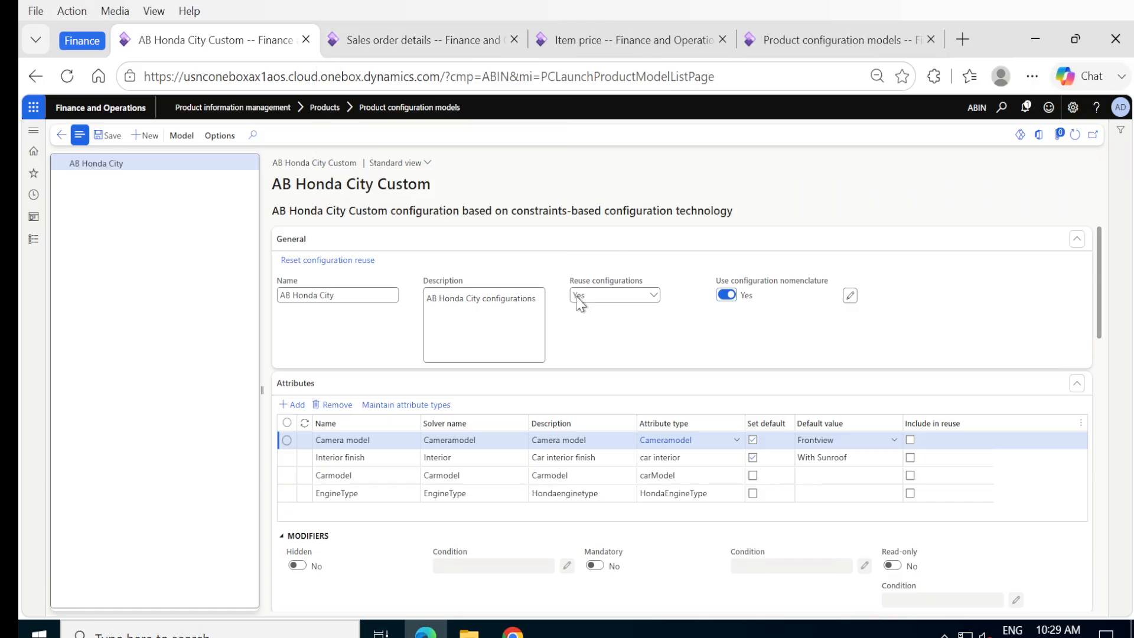
Step: Save sales order SO-000003, dismissing the 'Configuration must be filled in' warning
{"action": "left_click", "coordinate": [378, 42]}
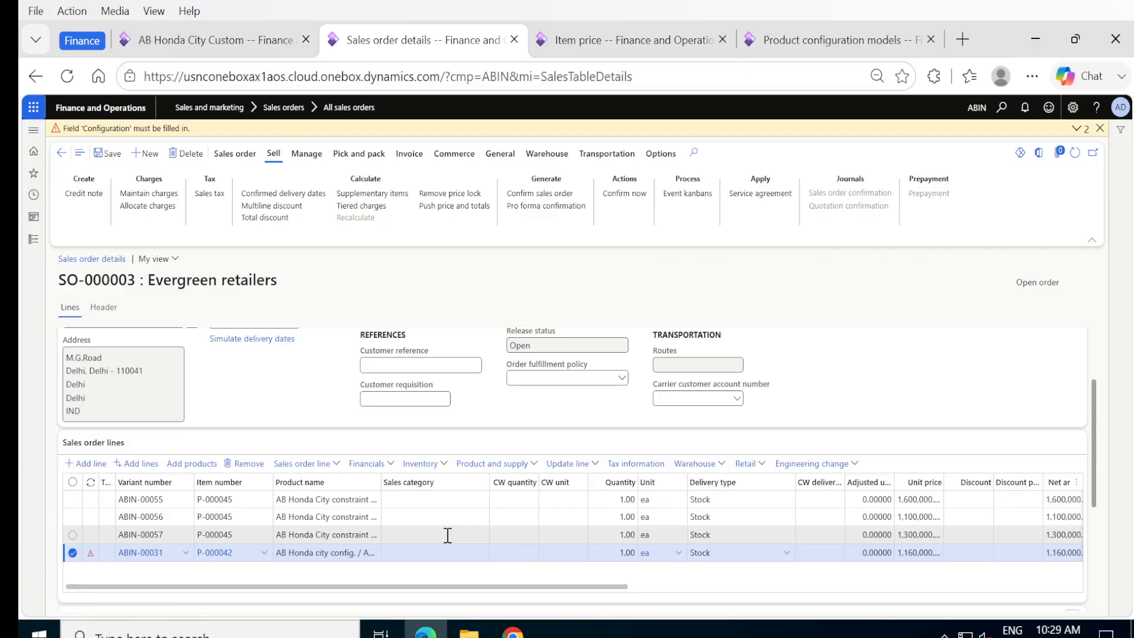
{"action": "scroll", "coordinate": [447, 535], "scroll_direction": "down", "scroll_amount": 1}
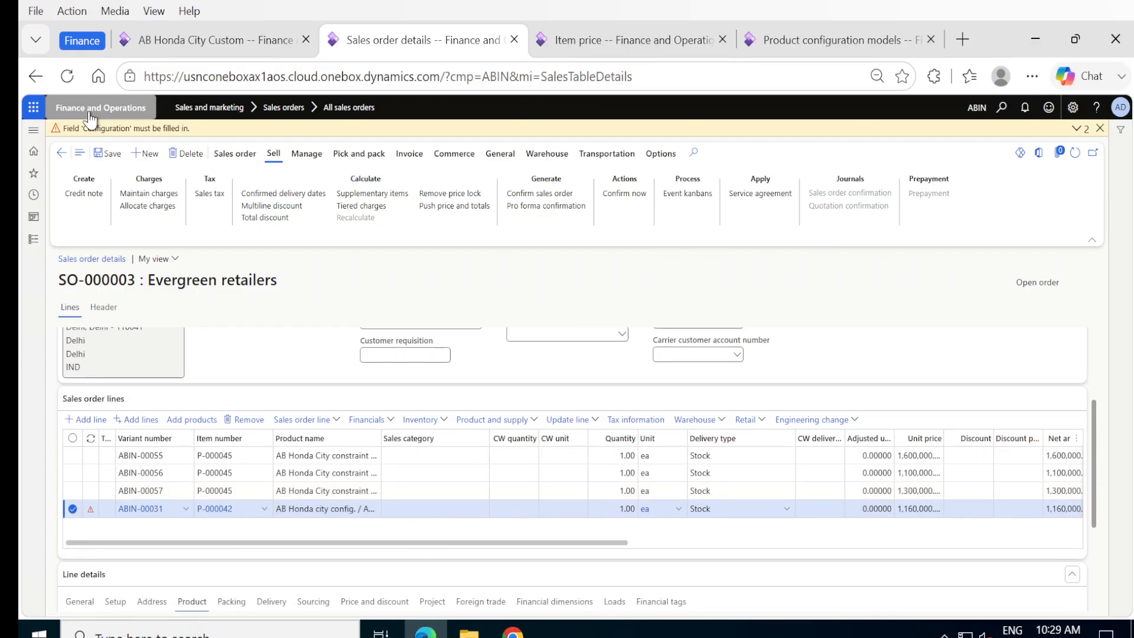
{"action": "left_click", "coordinate": [113, 156]}
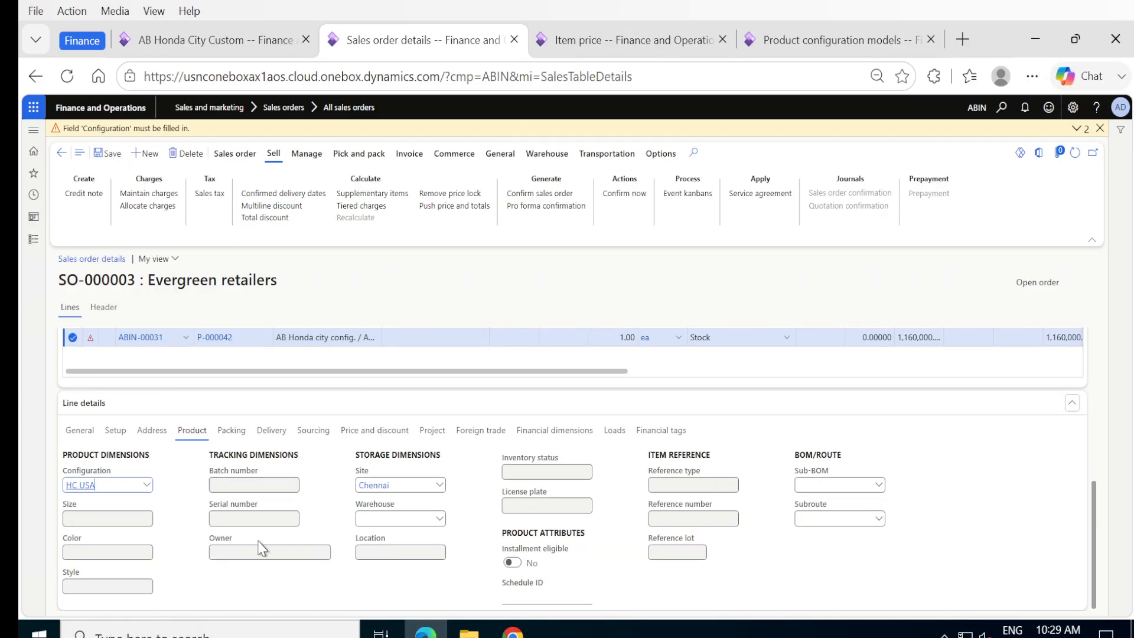
{"action": "scroll", "coordinate": [371, 443], "scroll_direction": "up", "scroll_amount": 4}
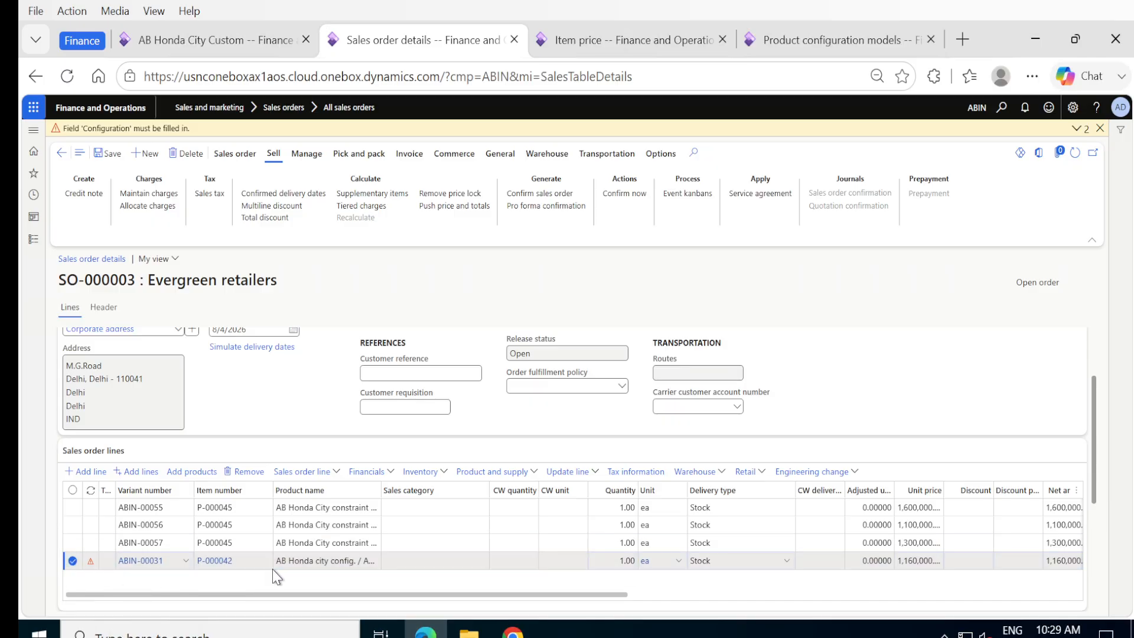
{"action": "scroll", "coordinate": [271, 569], "scroll_direction": "down", "scroll_amount": 3}
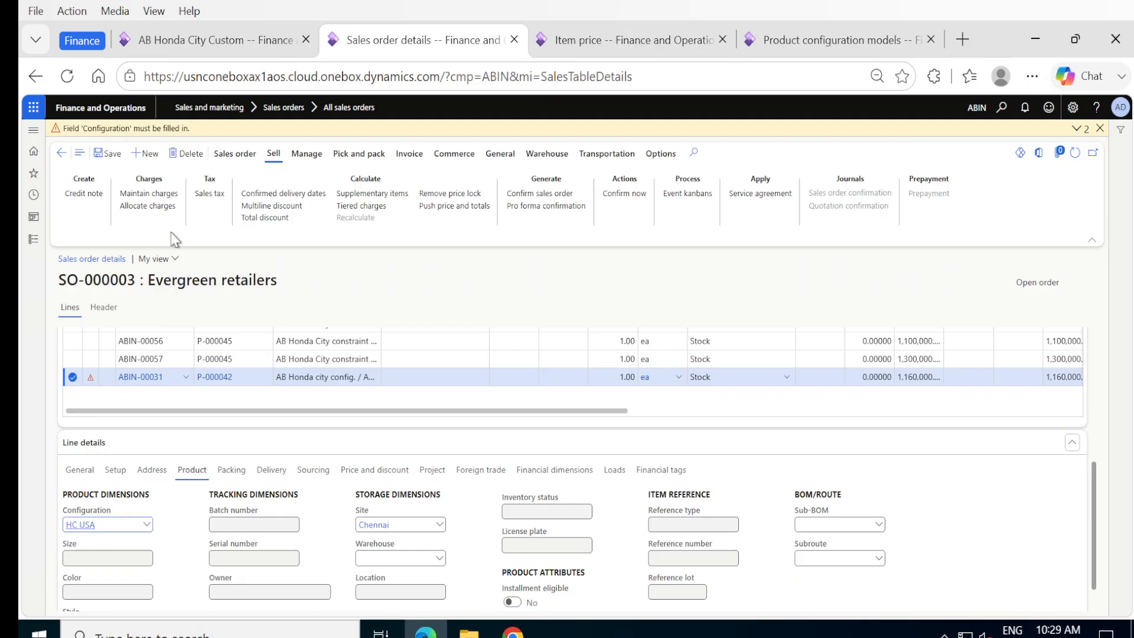
{"action": "left_click", "coordinate": [1099, 127]}
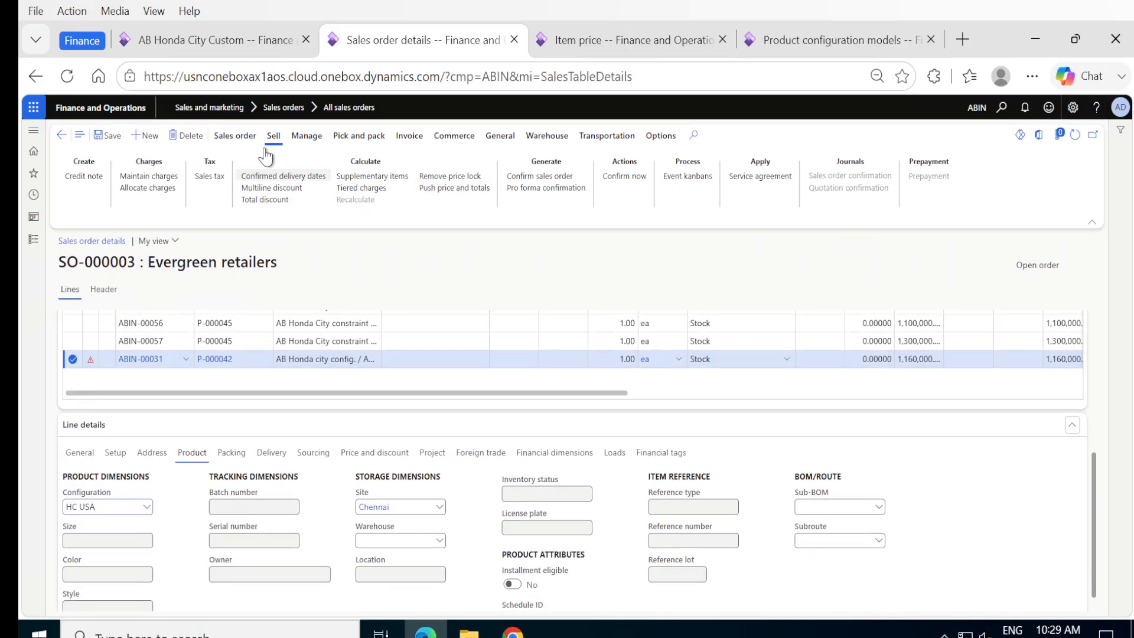
{"action": "left_click", "coordinate": [110, 139]}
Step: Create sales order SO-000004 for Evergreen retailers, order type Sales order, site Chennai
{"action": "left_click", "coordinate": [141, 136]}
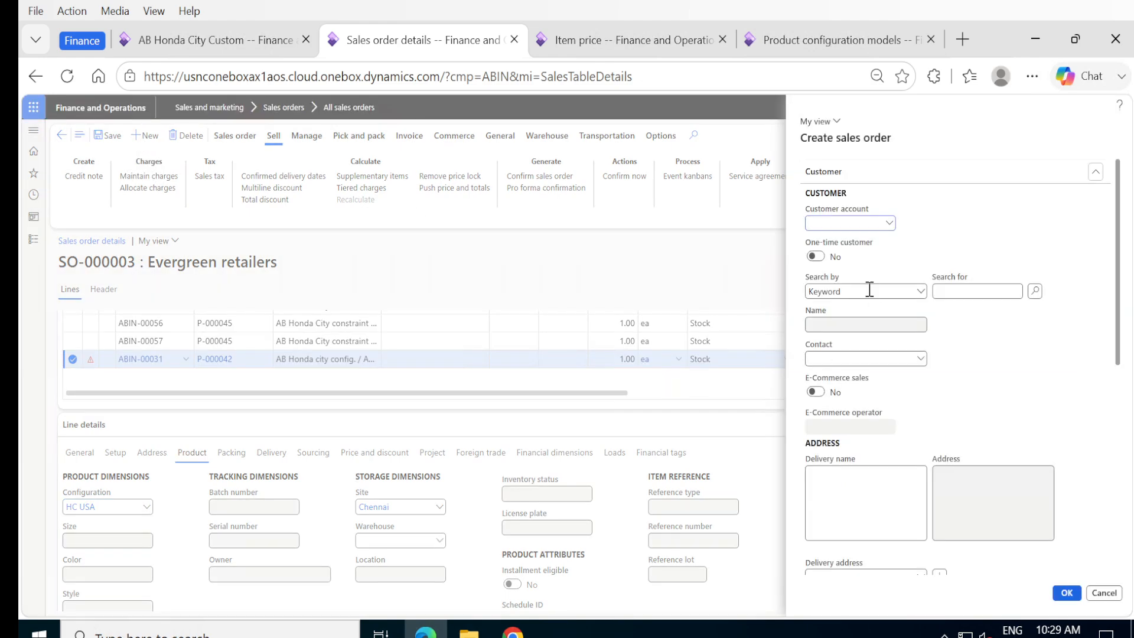
{"action": "left_click", "coordinate": [889, 224]}
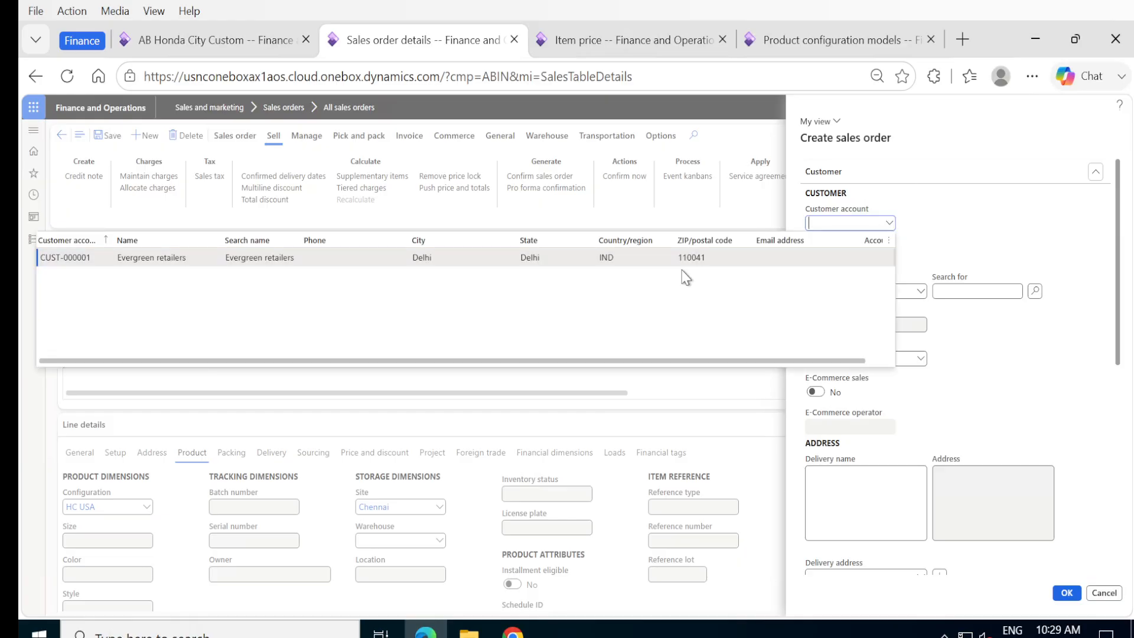
{"action": "left_click", "coordinate": [196, 260]}
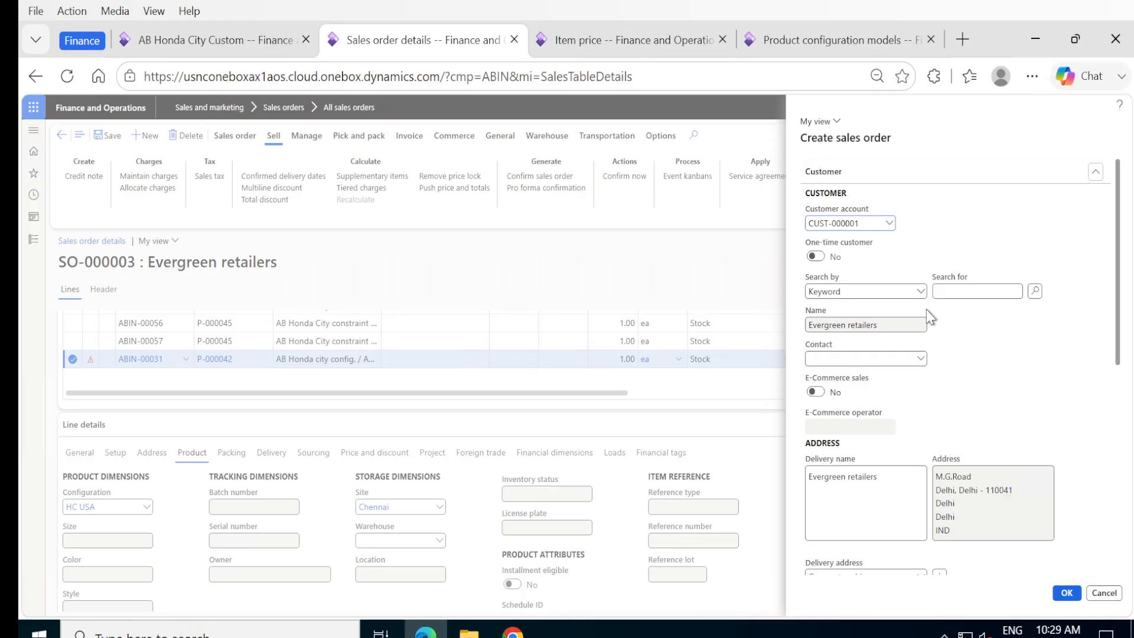
{"action": "scroll", "coordinate": [928, 421], "scroll_direction": "down", "scroll_amount": 6}
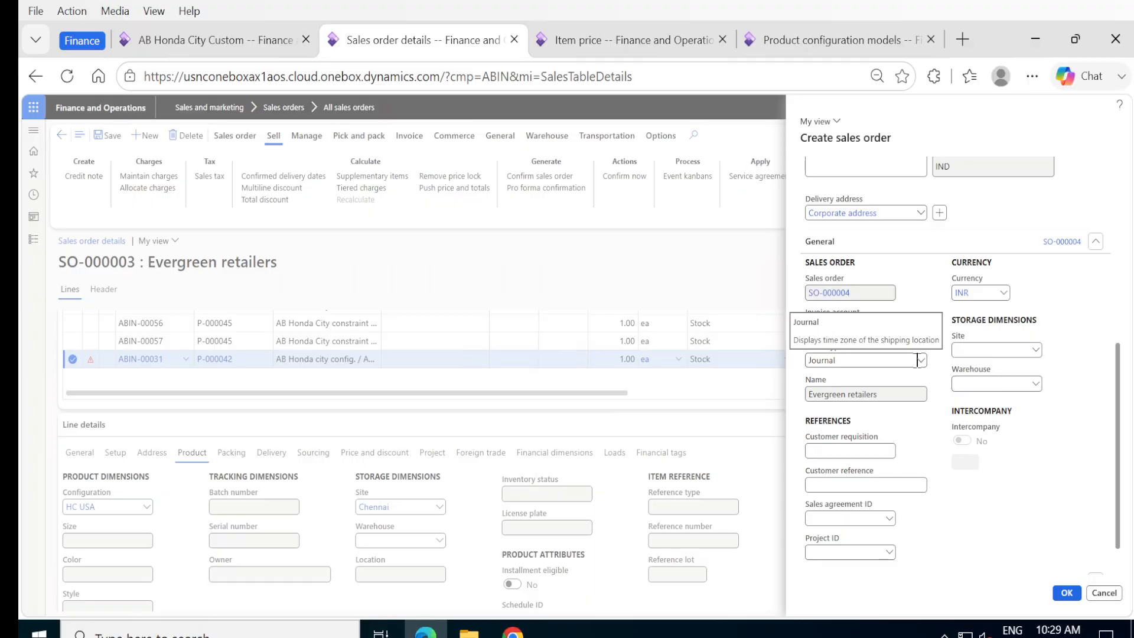
{"action": "left_click", "coordinate": [920, 360]}
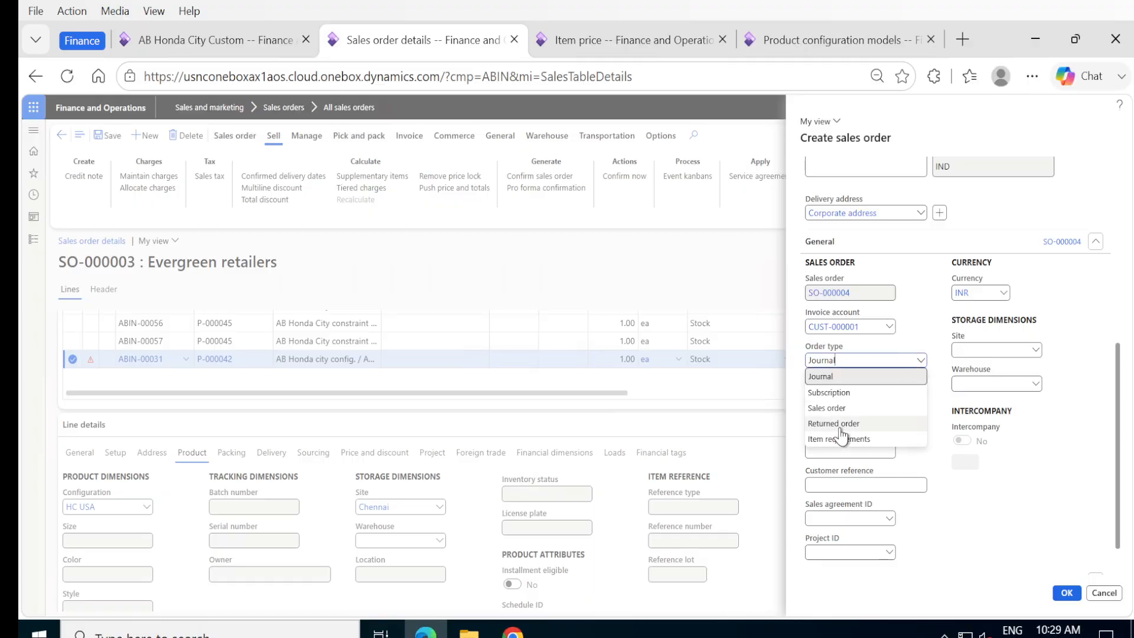
{"action": "left_click", "coordinate": [839, 415]}
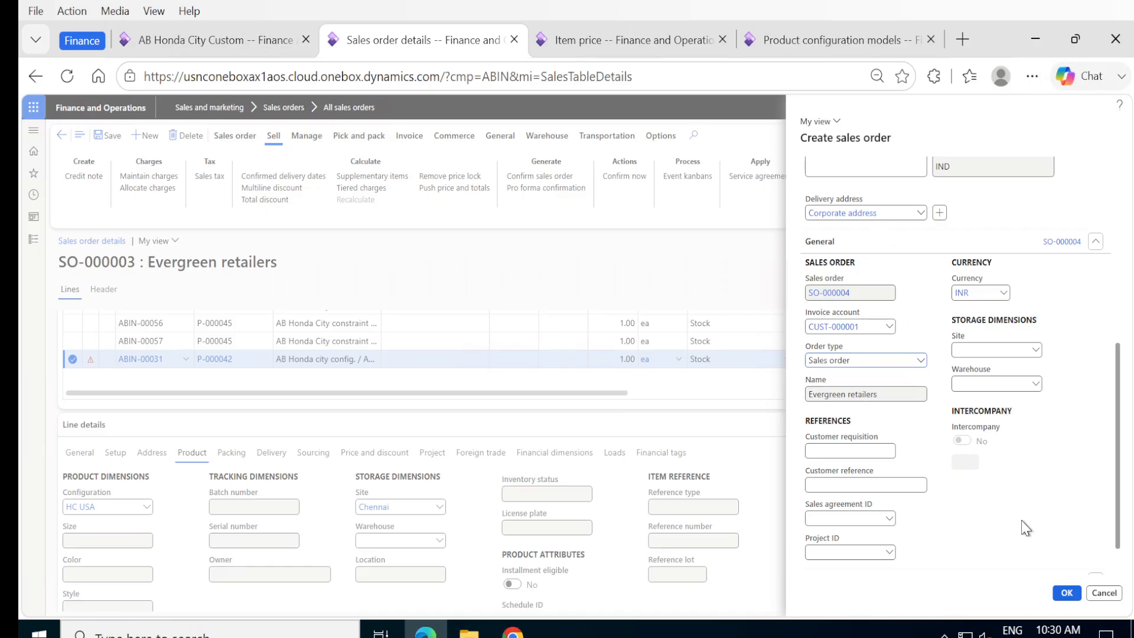
{"action": "left_click", "coordinate": [1035, 351]}
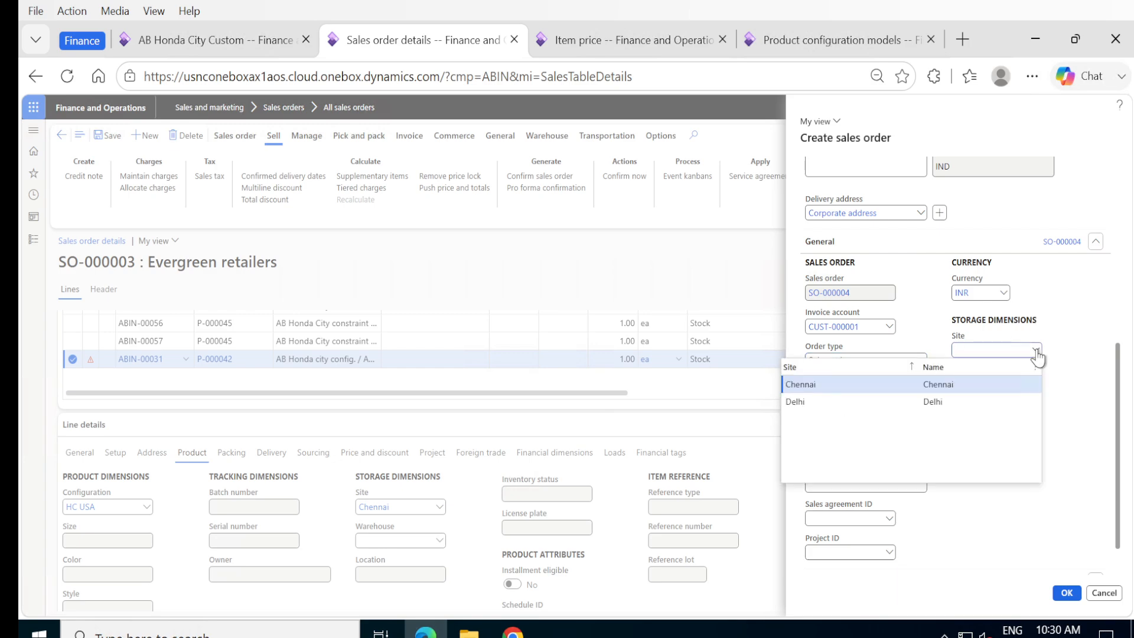
{"action": "left_click", "coordinate": [819, 384]}
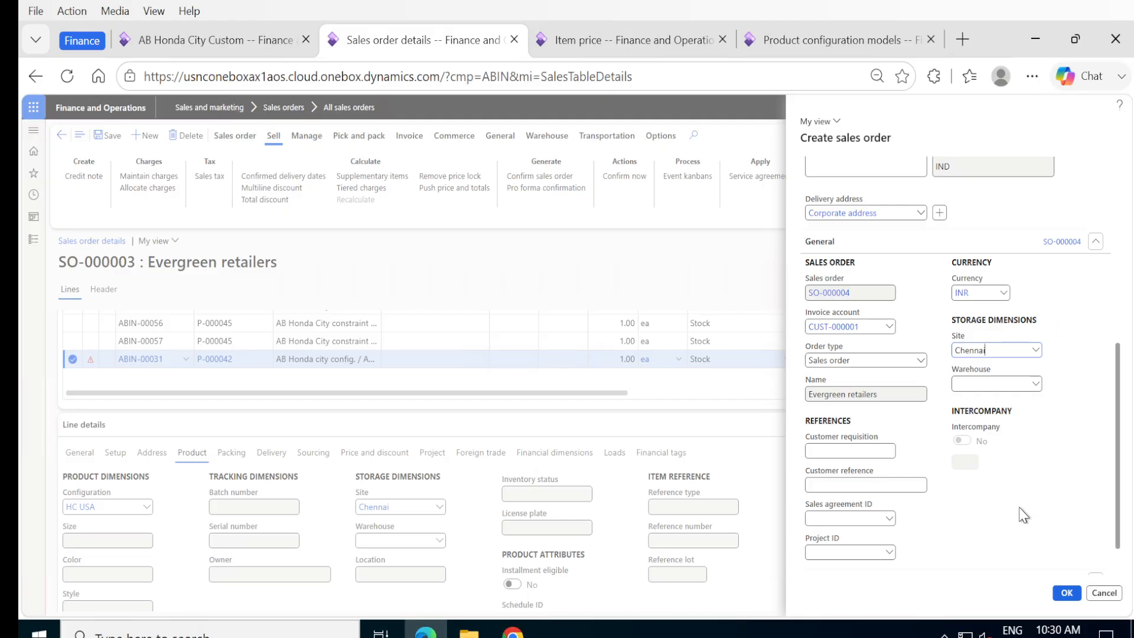
{"action": "left_click", "coordinate": [1066, 594]}
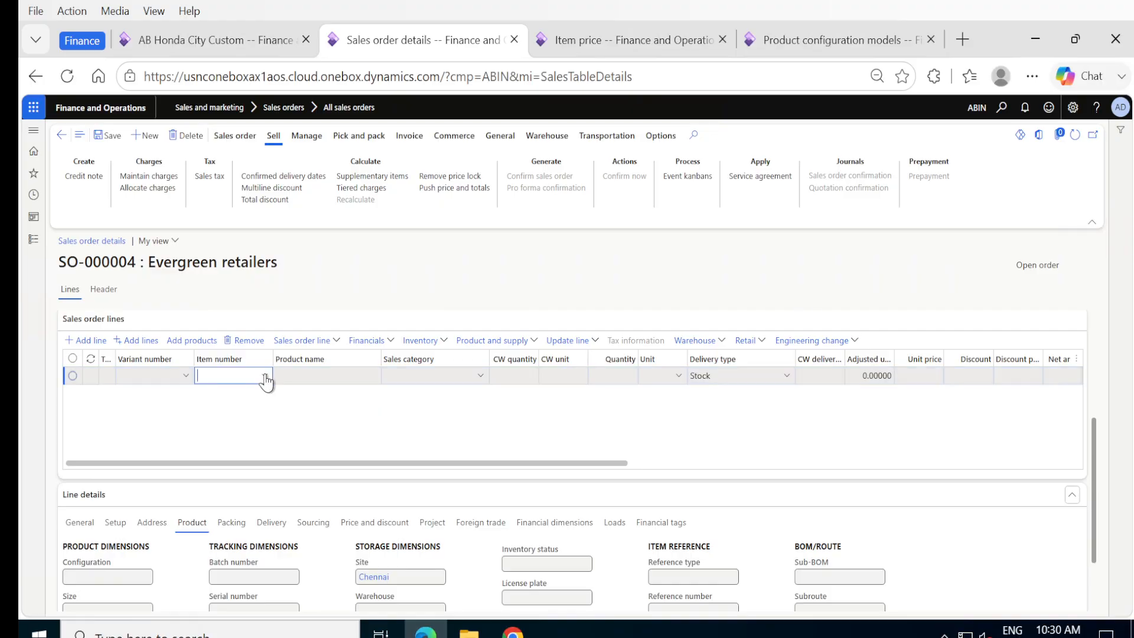
Step: Add item P-000045 to the order line, giving variant ABIN-00051 at 950,000
{"action": "left_click", "coordinate": [264, 376]}
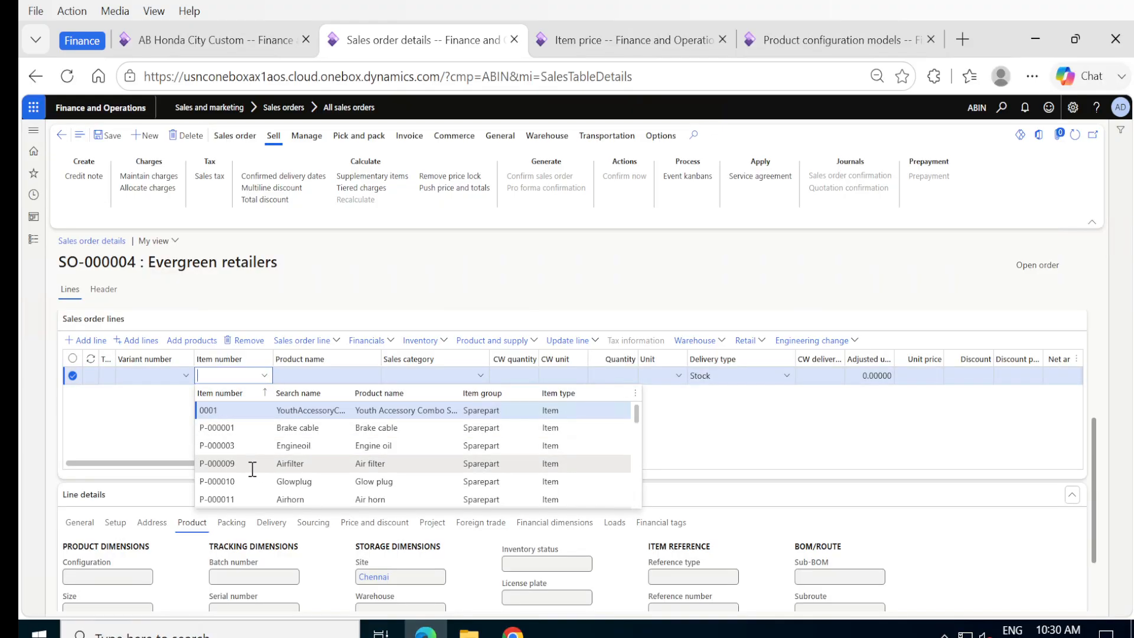
{"action": "scroll", "coordinate": [253, 469], "scroll_direction": "down", "scroll_amount": 3}
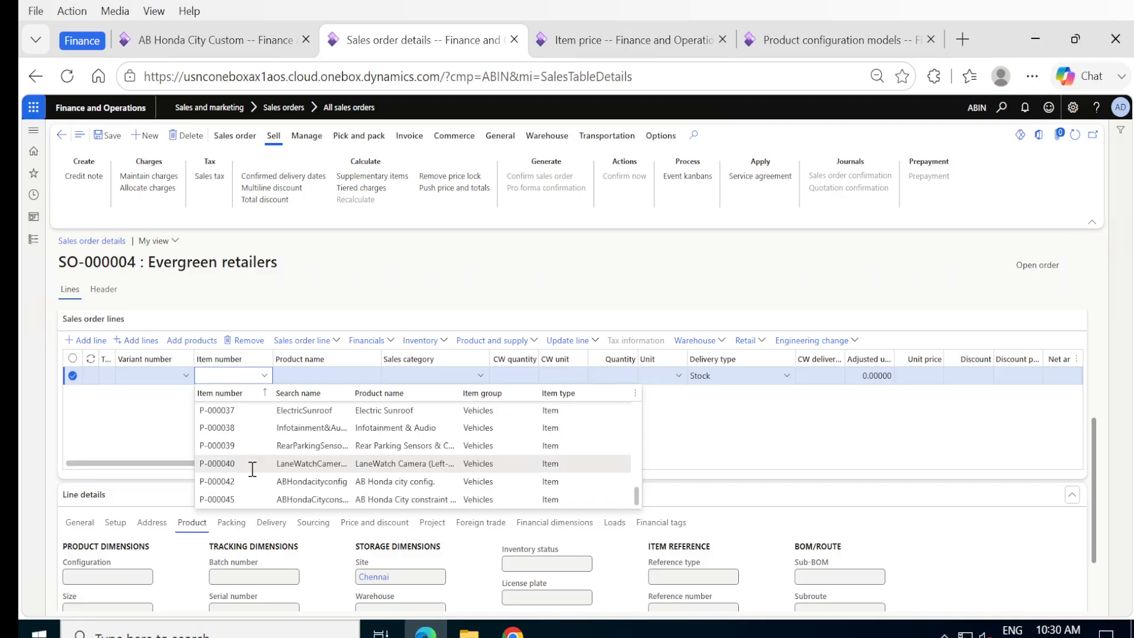
{"action": "left_click", "coordinate": [218, 497]}
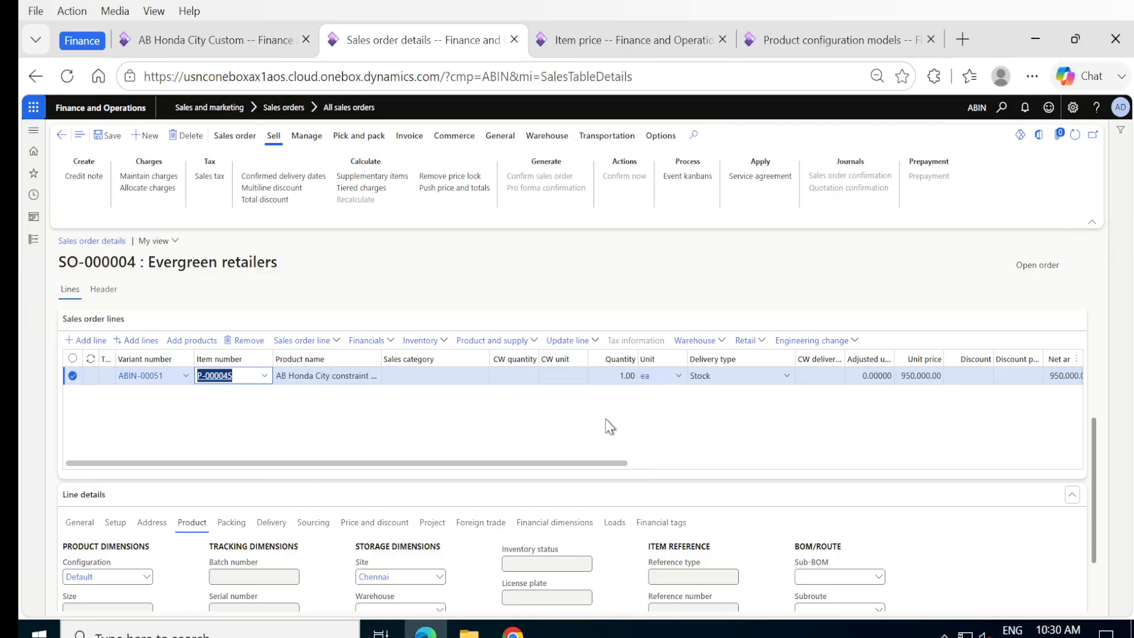
{"action": "left_click", "coordinate": [738, 411]}
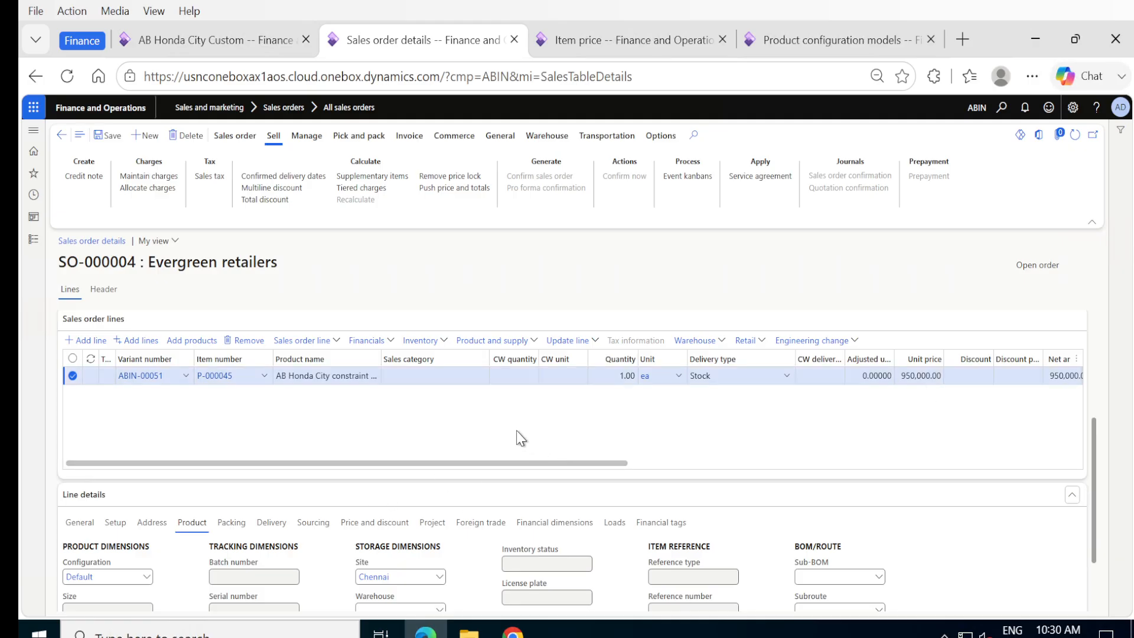
Step: Configure the line with Interior finish Without Sunroof and EngineType Basic, yielding variant ABIN-00058
{"action": "left_click", "coordinate": [531, 341]}
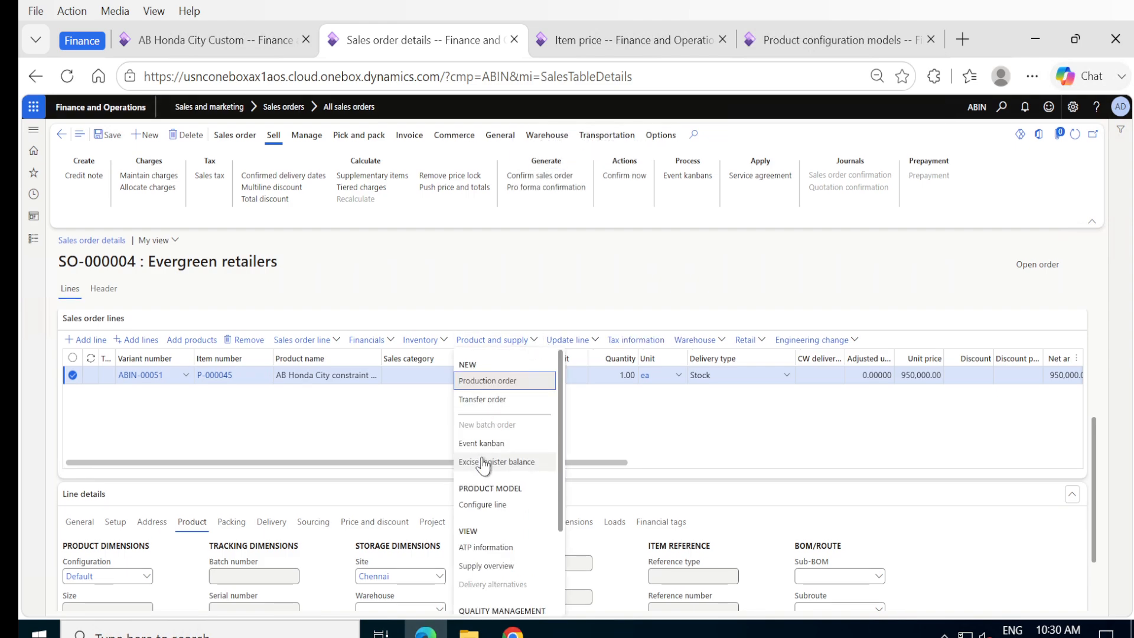
{"action": "left_click", "coordinate": [485, 505]}
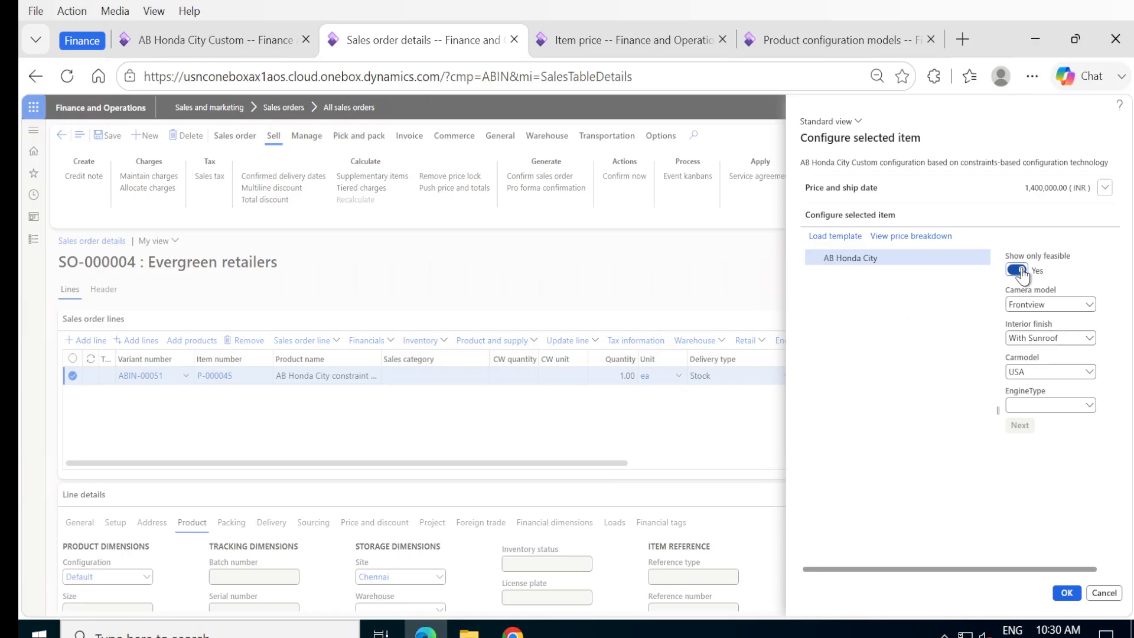
{"action": "left_click", "coordinate": [1088, 341]}
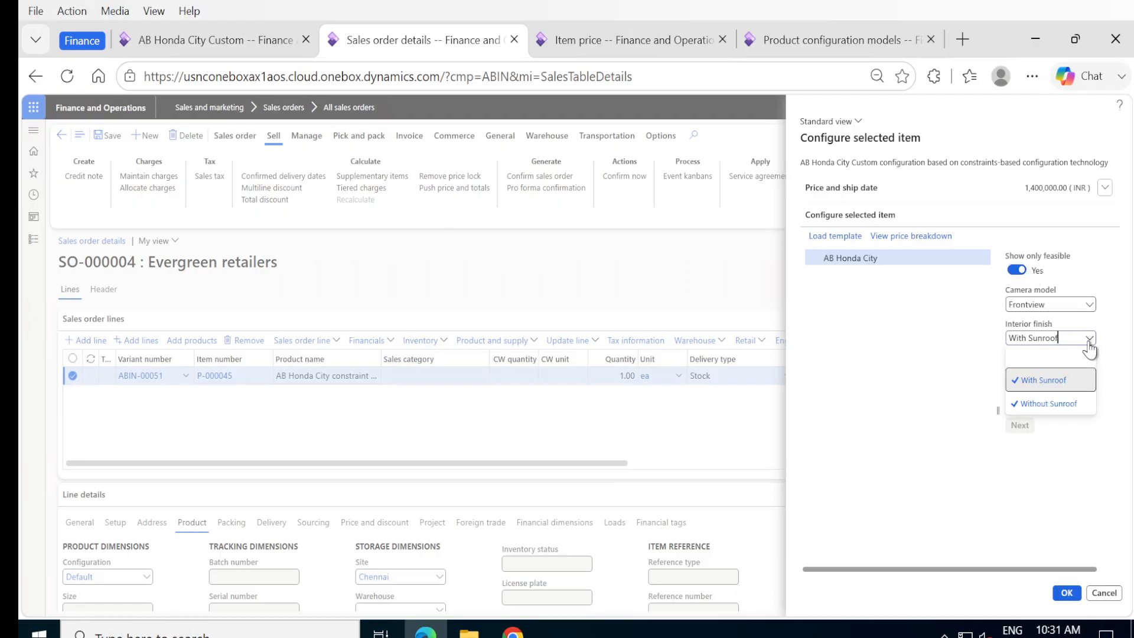
{"action": "left_click", "coordinate": [1044, 403]}
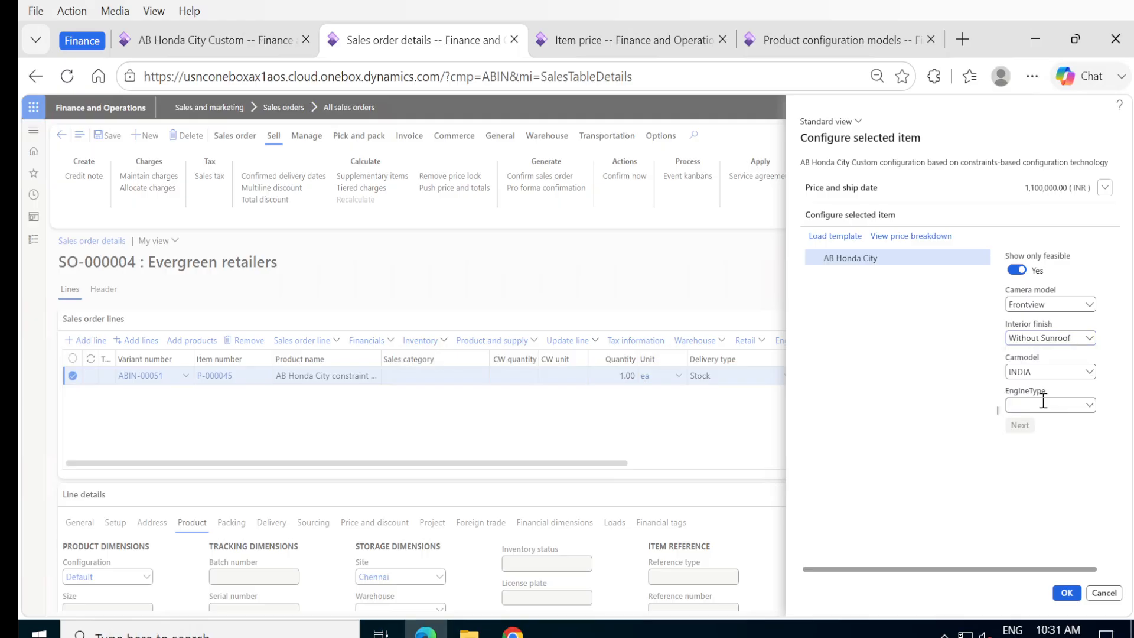
{"action": "left_click", "coordinate": [1089, 407]}
{"action": "left_click", "coordinate": [1032, 450]}
{"action": "left_click", "coordinate": [1066, 593]}
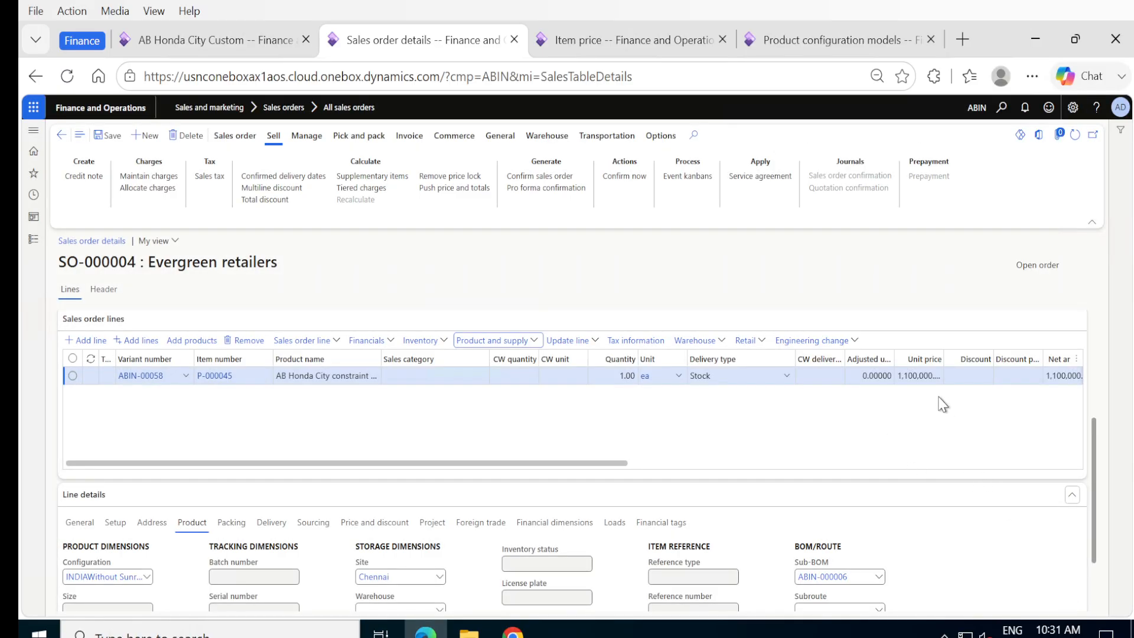
Step: Save SO-000004 and review the line's composed-of tree showing sub-BOM ABIN-000006
{"action": "left_click", "coordinate": [112, 135]}
{"action": "left_click", "coordinate": [534, 340]}
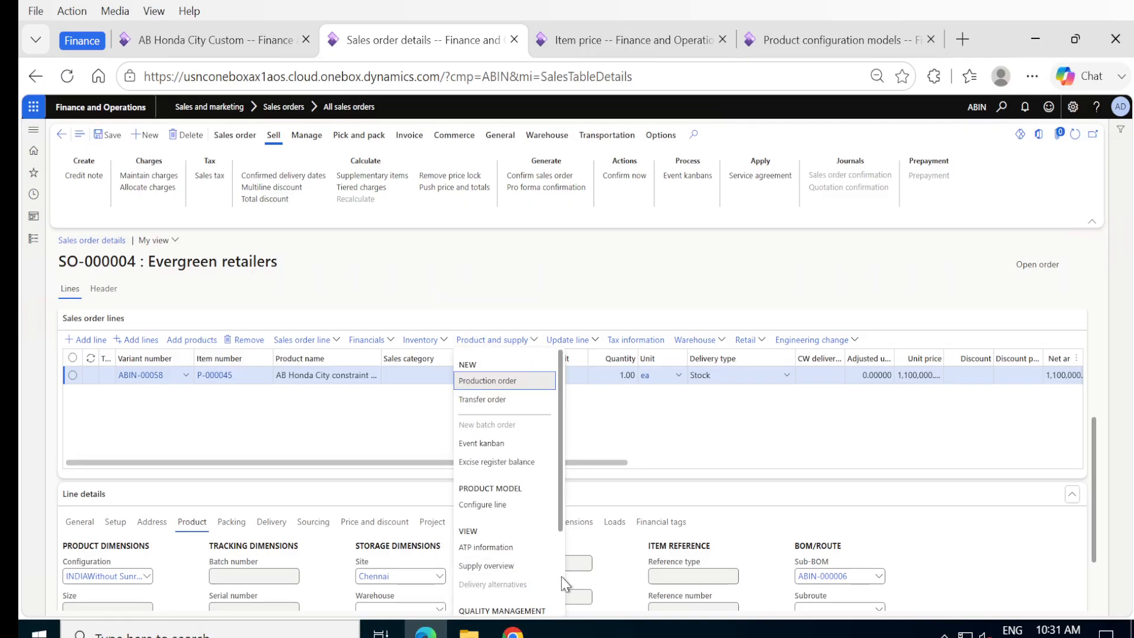
{"action": "scroll", "coordinate": [561, 579], "scroll_direction": "down", "scroll_amount": 2}
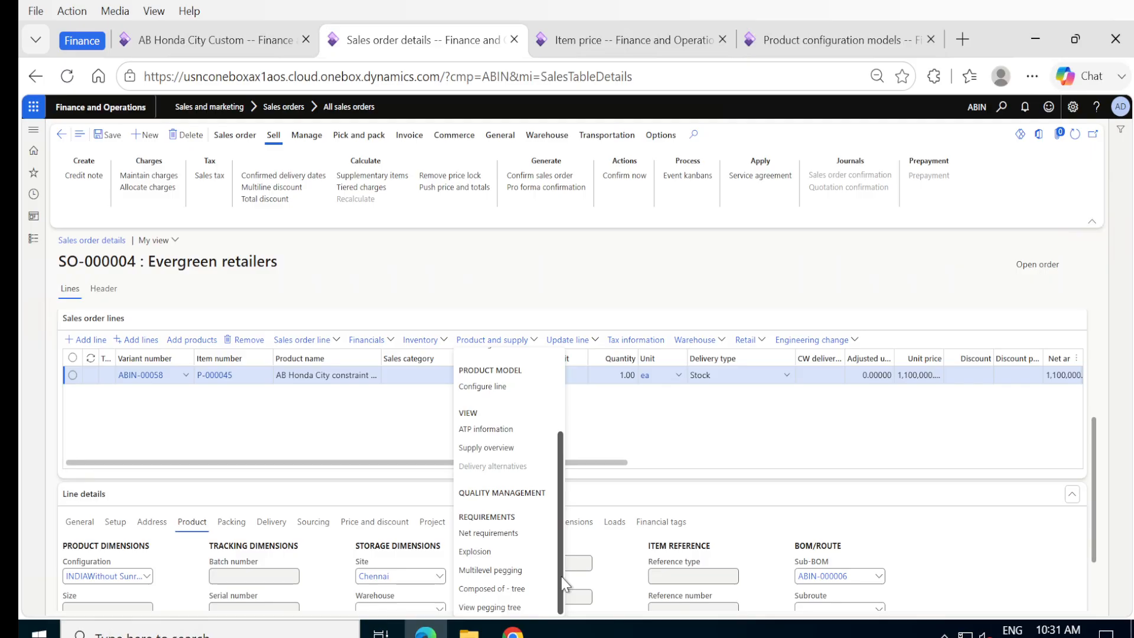
{"action": "left_click", "coordinate": [488, 589]}
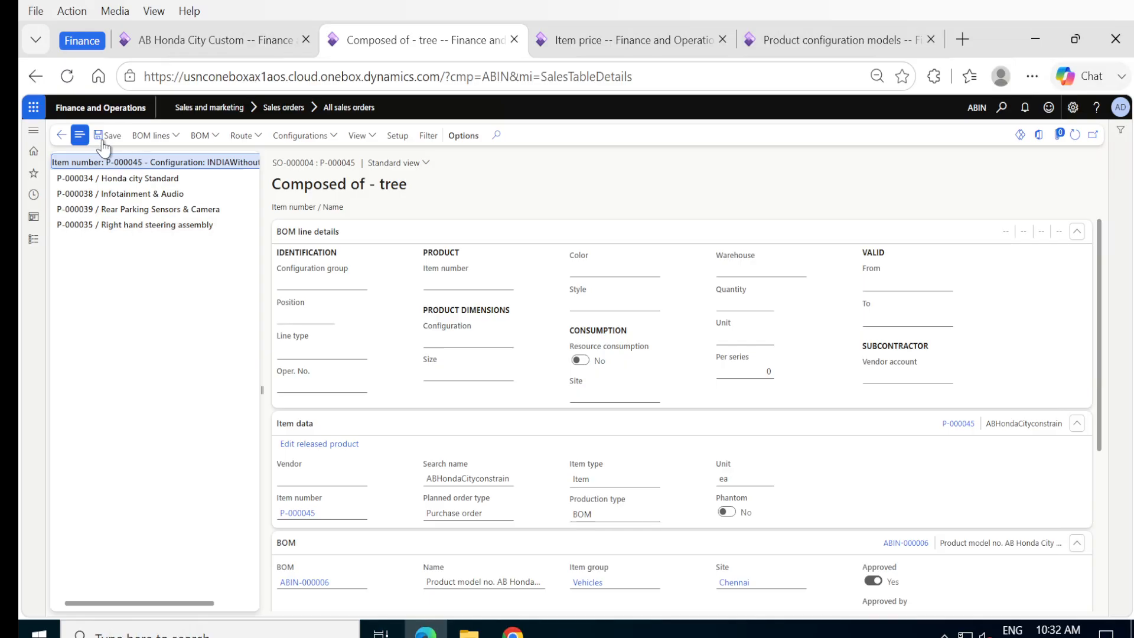
{"action": "left_click", "coordinate": [68, 138]}
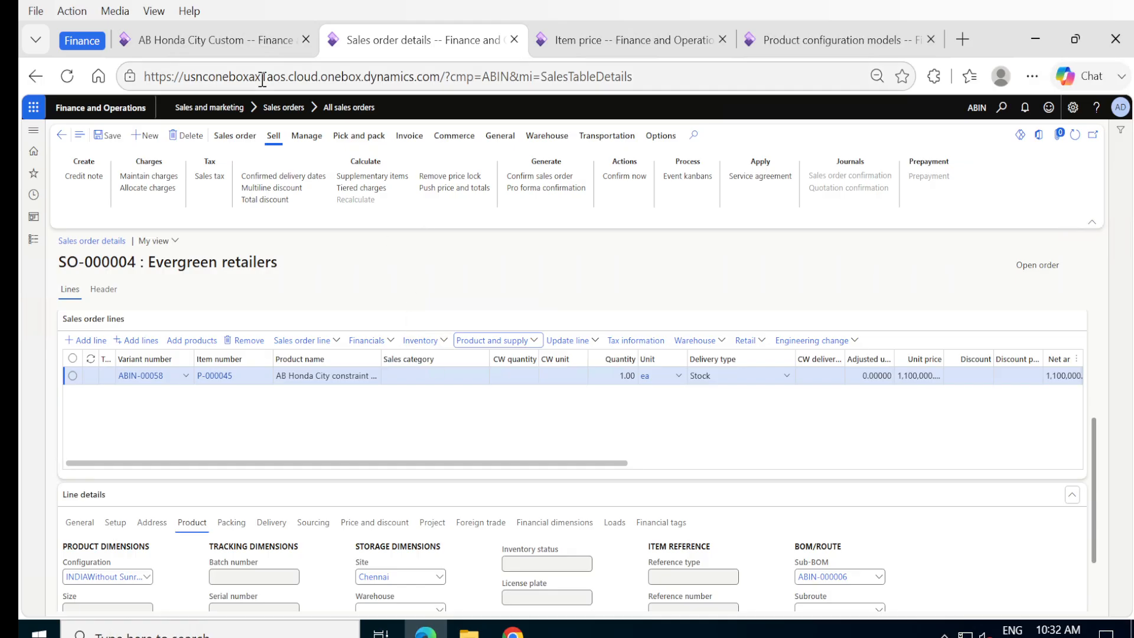
Step: Open released product P-000045's product dimensions to find configuration INDIAWithout SunroofBasic
{"action": "left_click", "coordinate": [207, 46]}
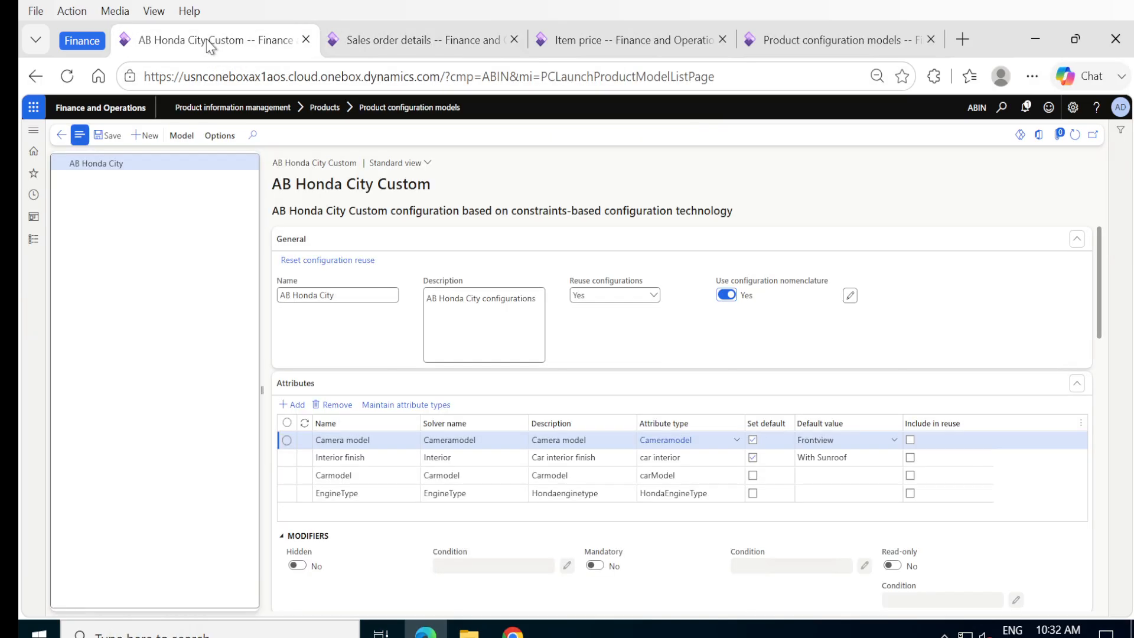
{"action": "left_click", "coordinate": [61, 137]}
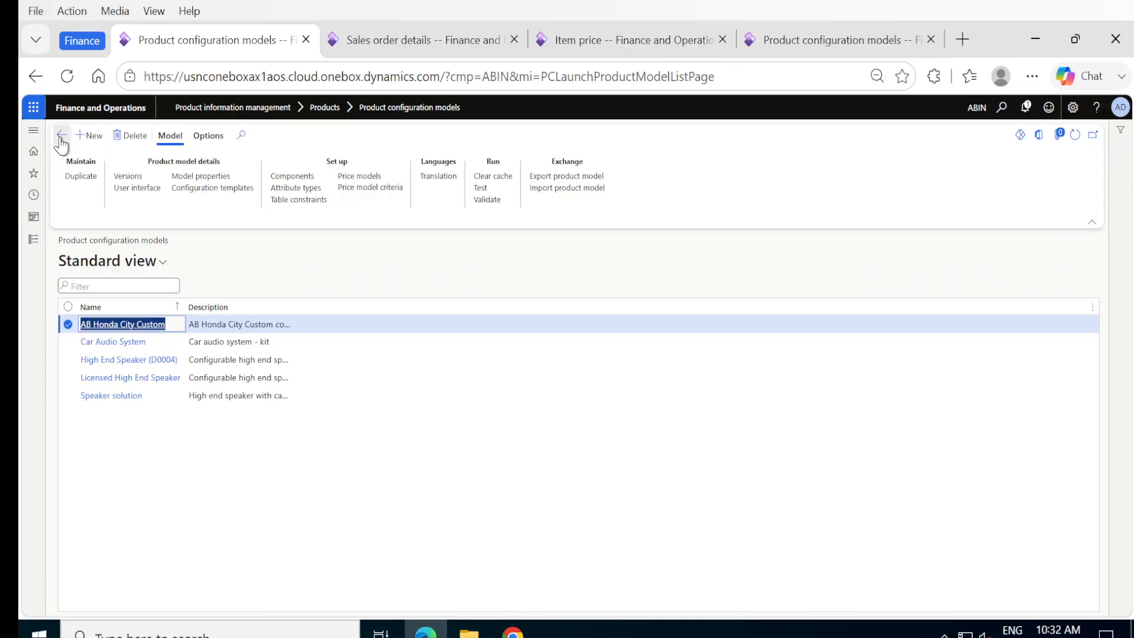
{"action": "left_click", "coordinate": [34, 242]}
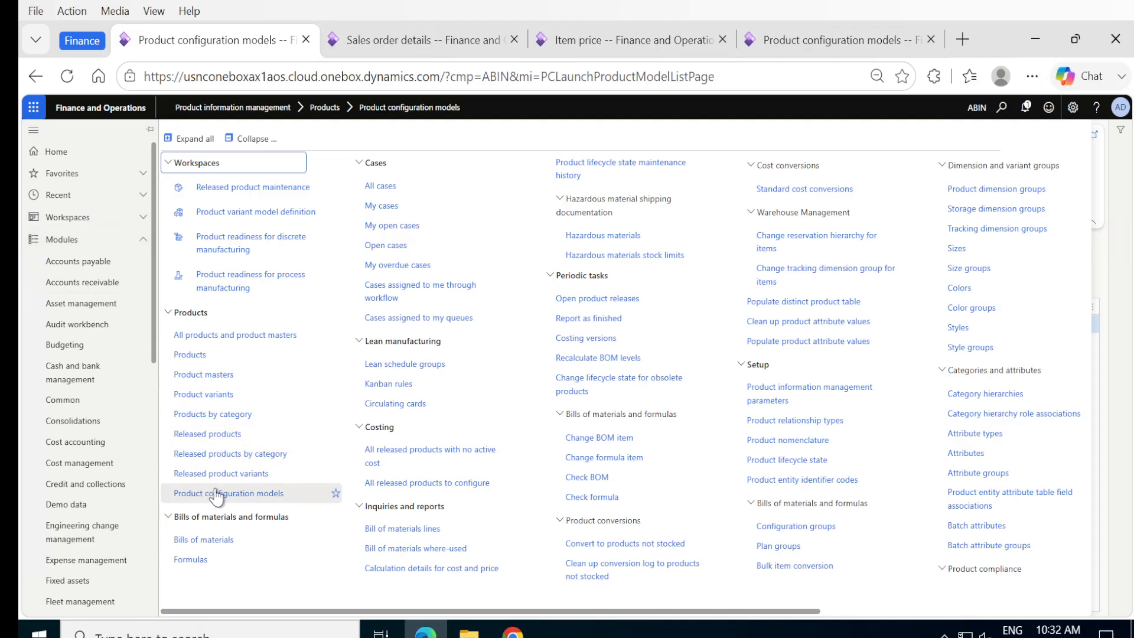
{"action": "left_click", "coordinate": [197, 437]}
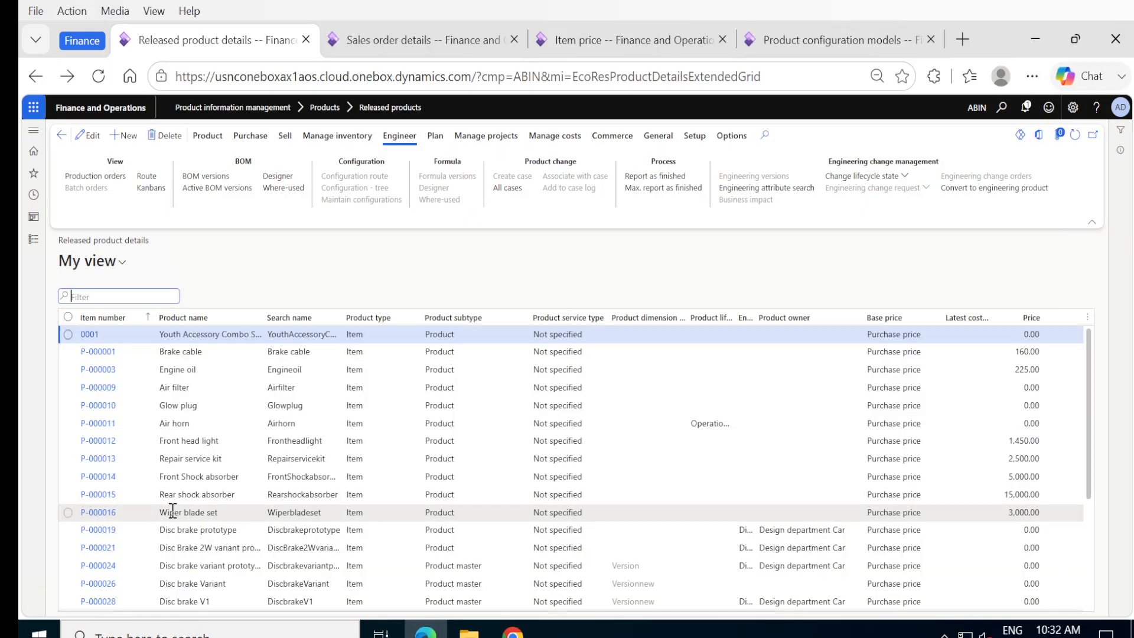
{"action": "scroll", "coordinate": [171, 510], "scroll_direction": "down", "scroll_amount": 3}
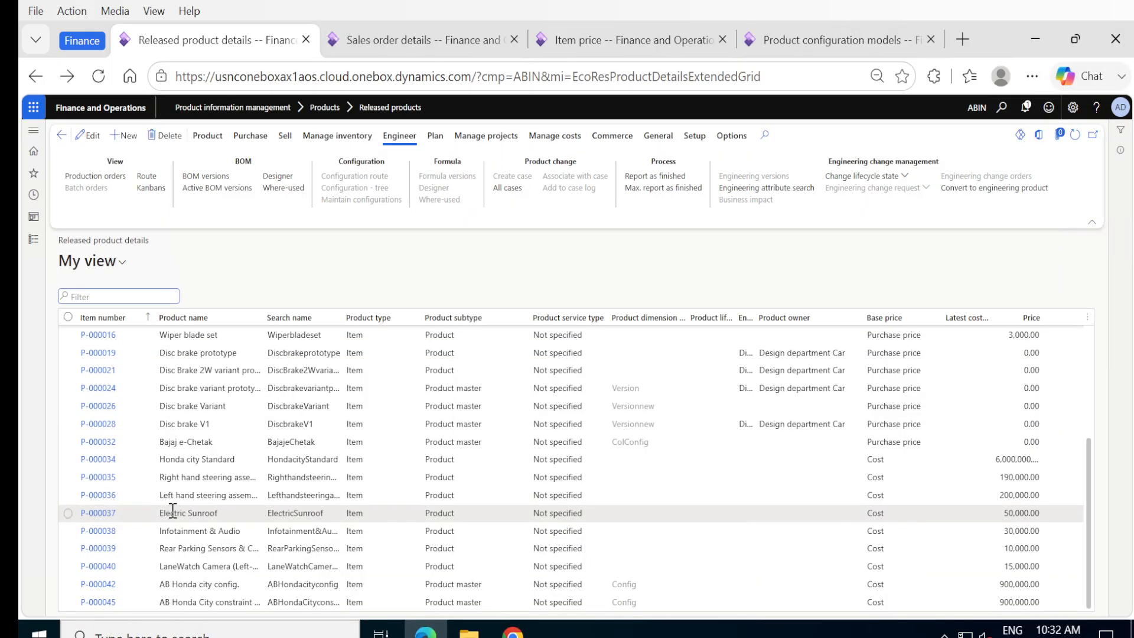
{"action": "left_click", "coordinate": [102, 604]}
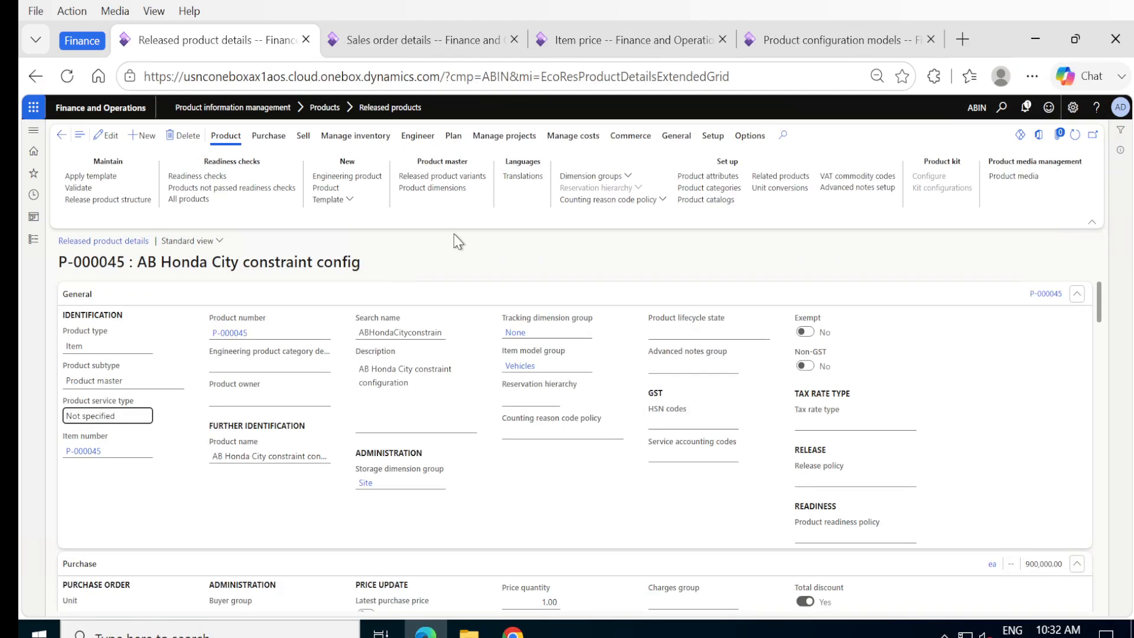
{"action": "left_click", "coordinate": [454, 187]}
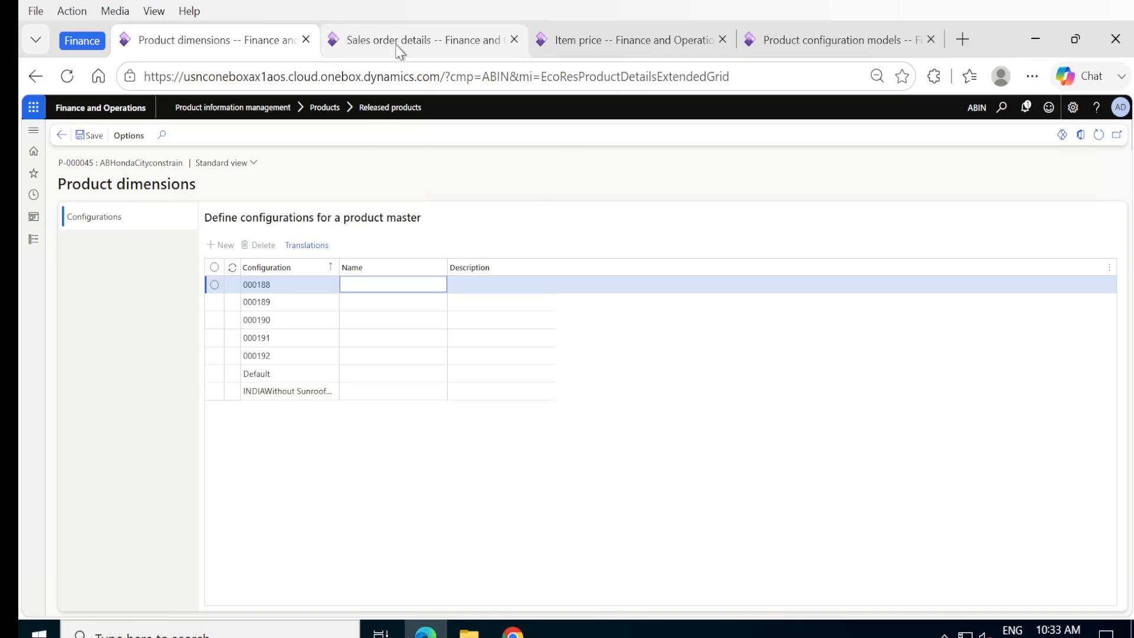
Step: Open the AB Honda City Custom model from Product configuration models
{"action": "left_click", "coordinate": [366, 42]}
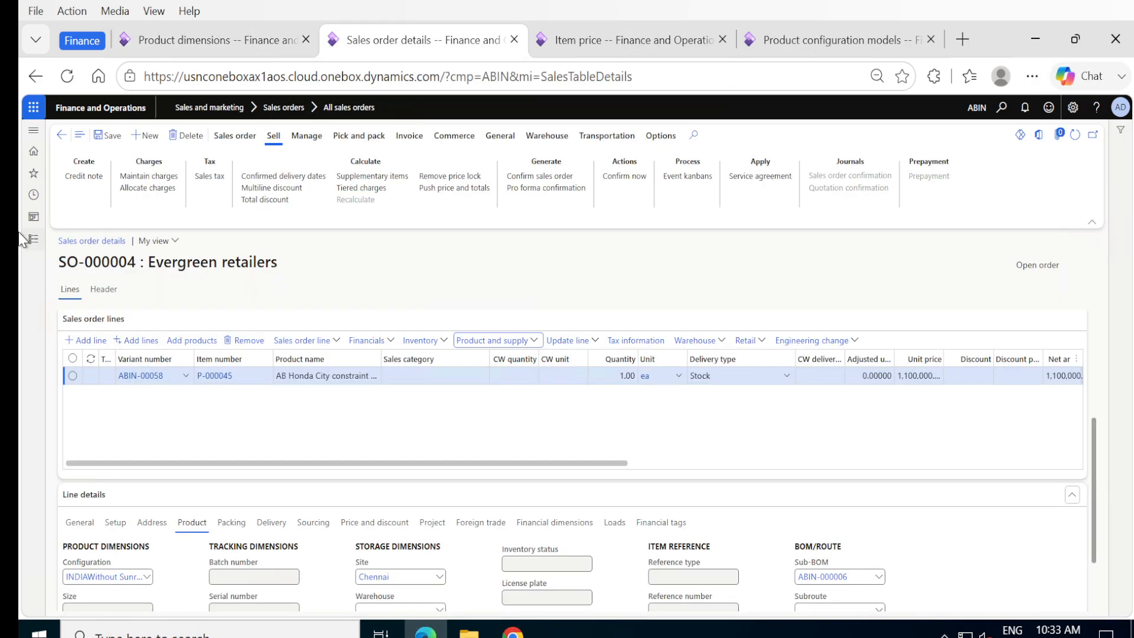
{"action": "left_click", "coordinate": [33, 242]}
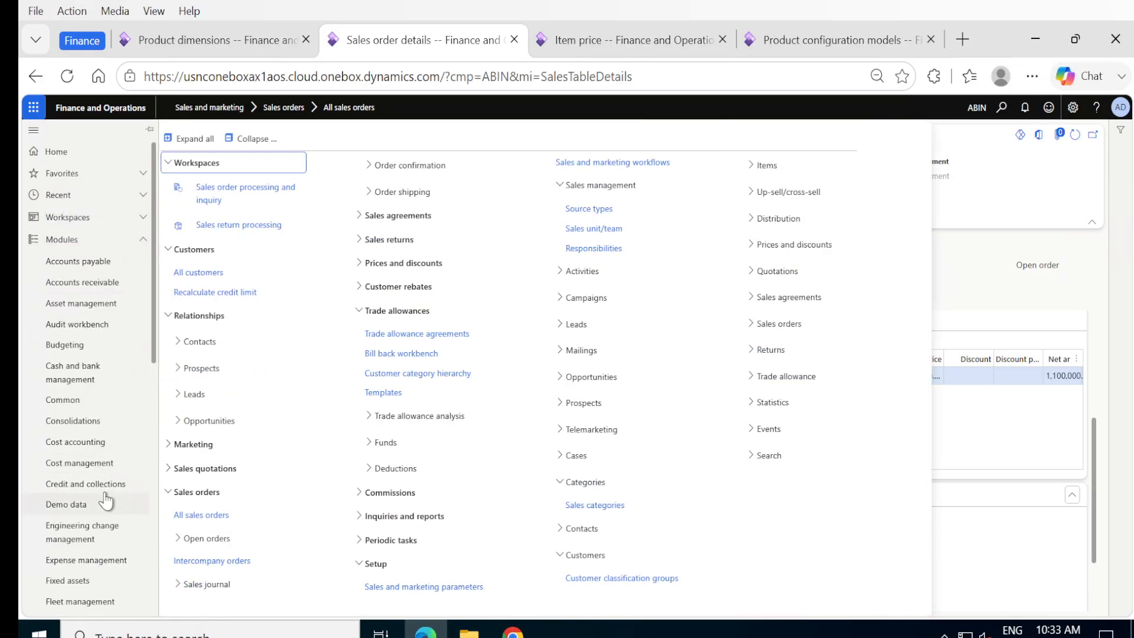
{"action": "scroll", "coordinate": [109, 444], "scroll_direction": "down", "scroll_amount": 7}
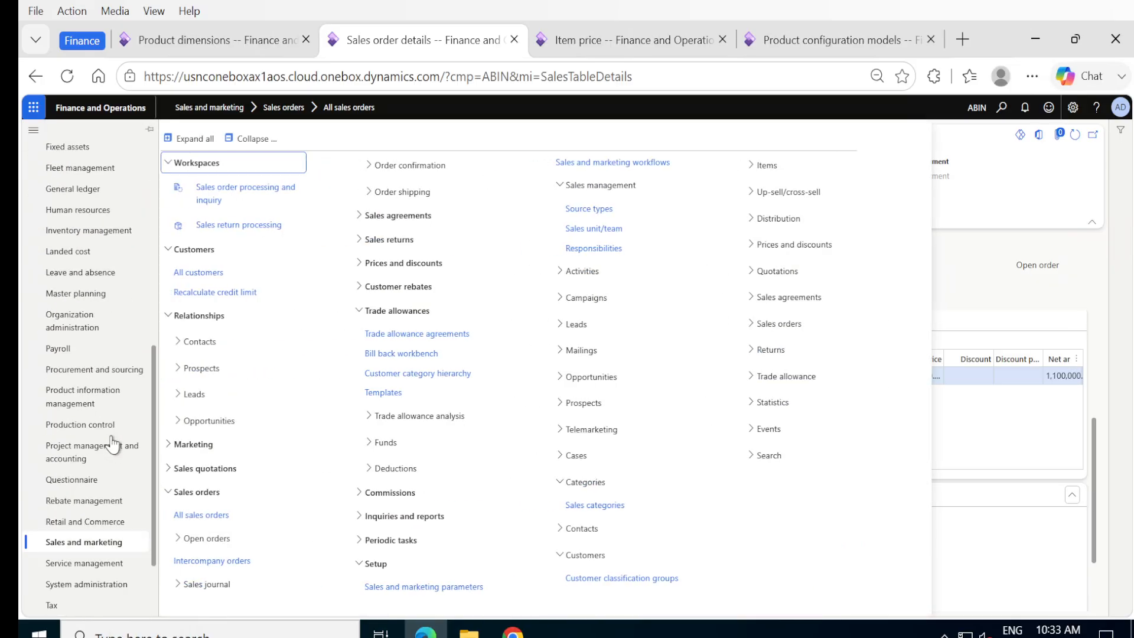
{"action": "left_click", "coordinate": [92, 397]}
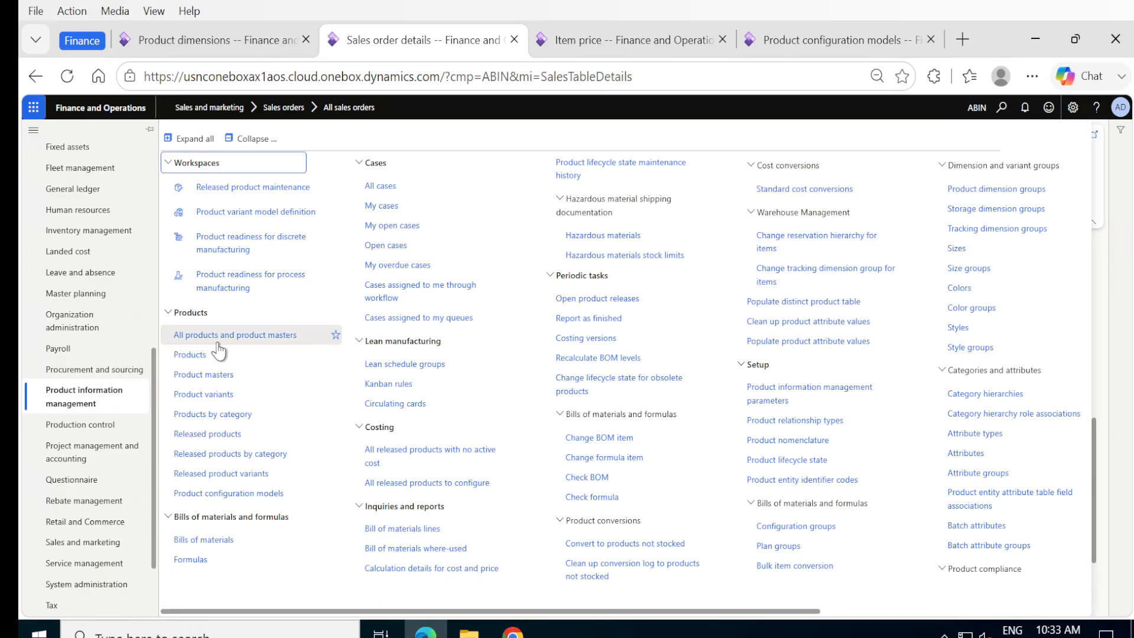
{"action": "left_click", "coordinate": [231, 493]}
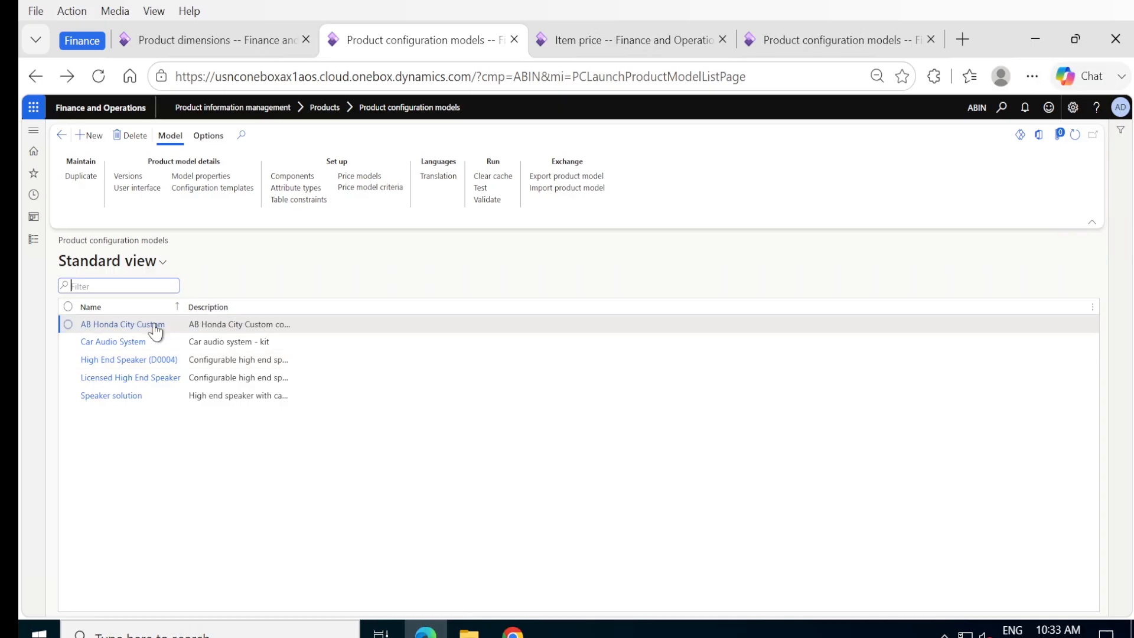
{"action": "left_click", "coordinate": [121, 325]}
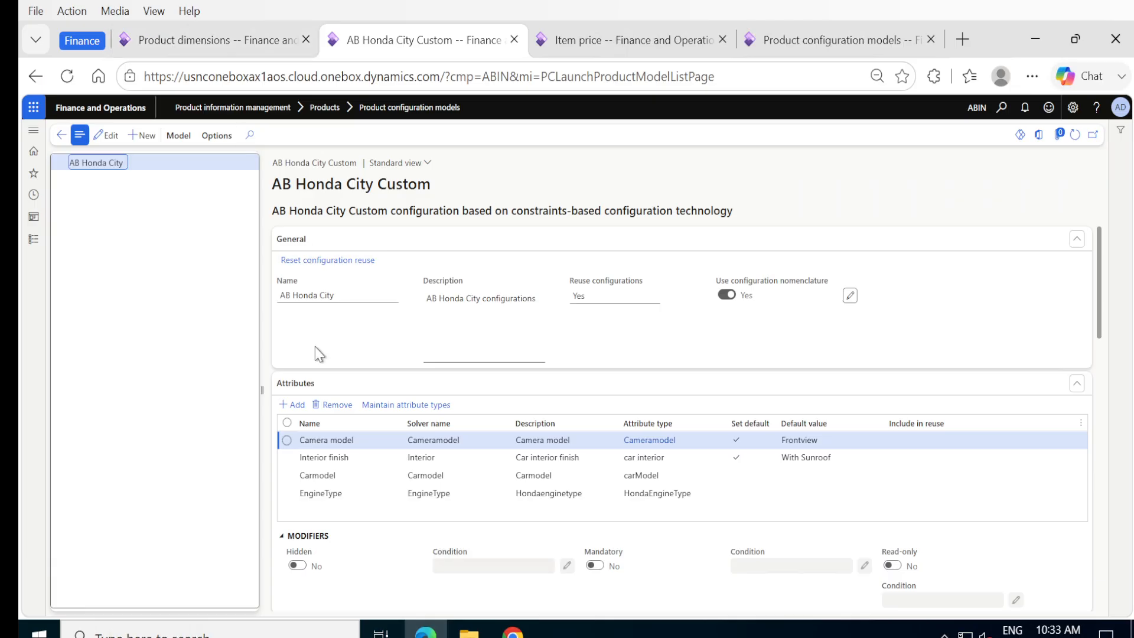
Step: Compare the P-000045 configurations list against the model's configuration reuse and nomenclature settings
{"action": "left_click", "coordinate": [226, 51]}
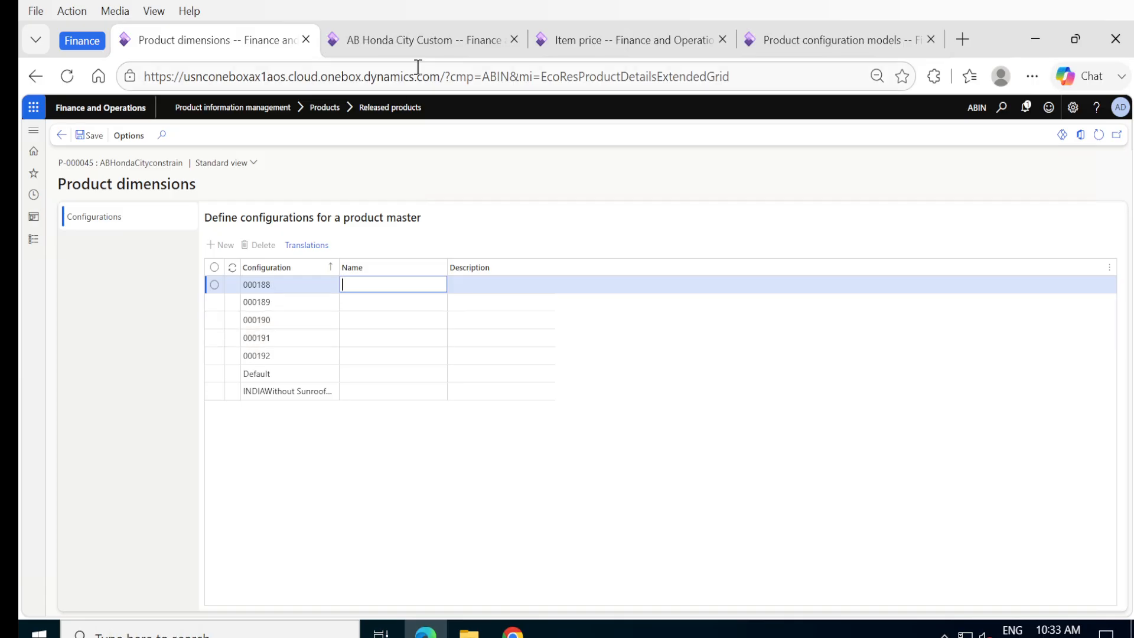
{"action": "left_click", "coordinate": [400, 52]}
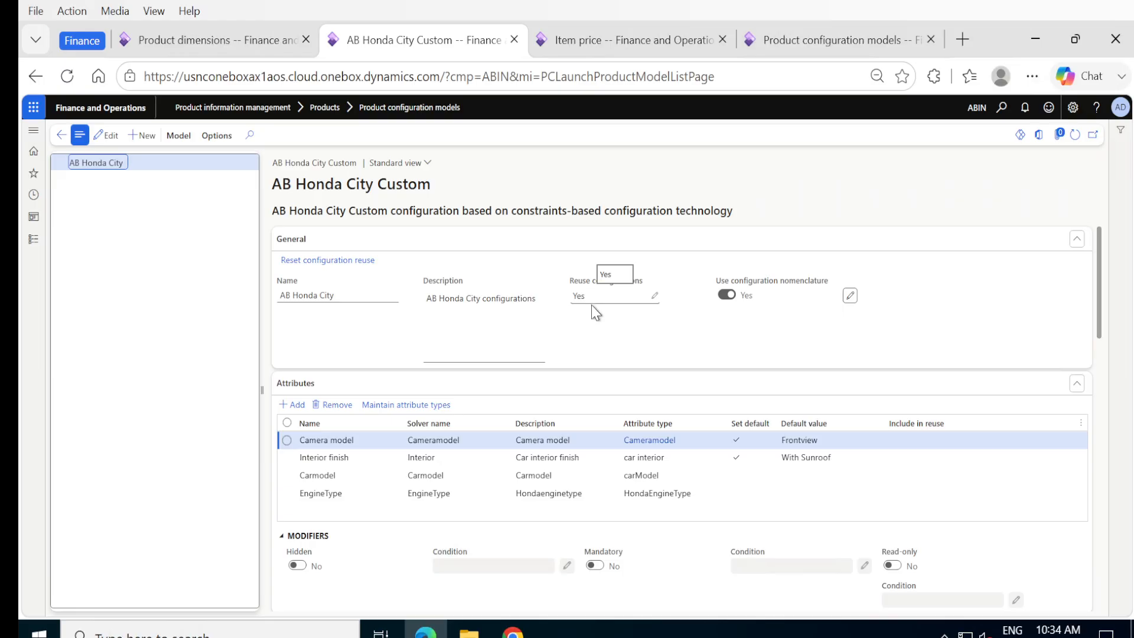
{"action": "left_click", "coordinate": [245, 43]}
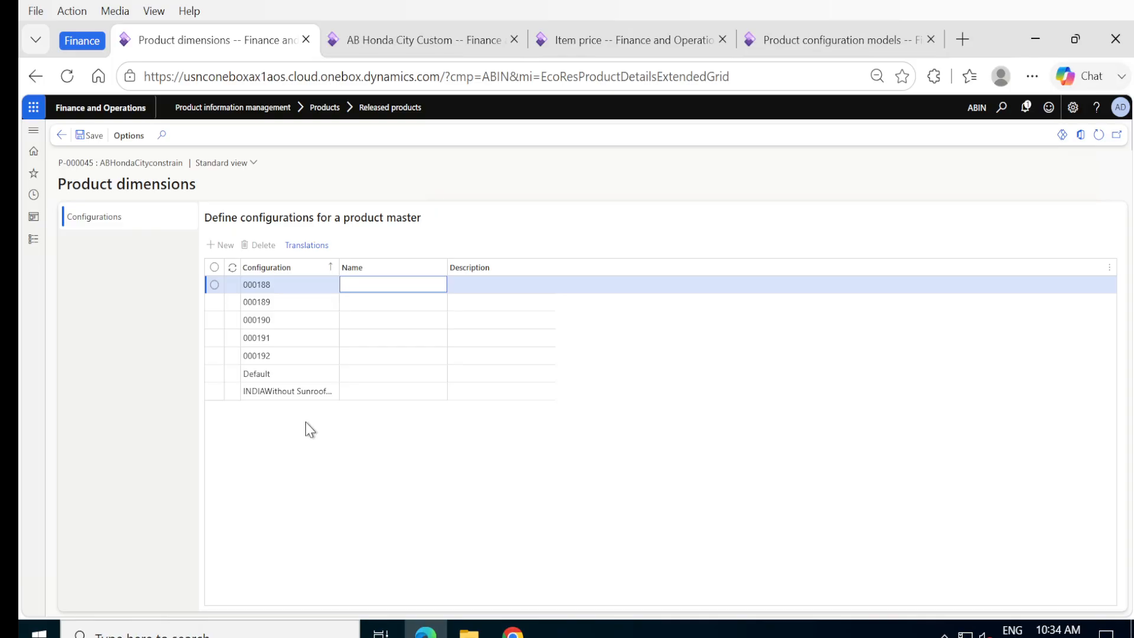
{"action": "left_click", "coordinate": [417, 42]}
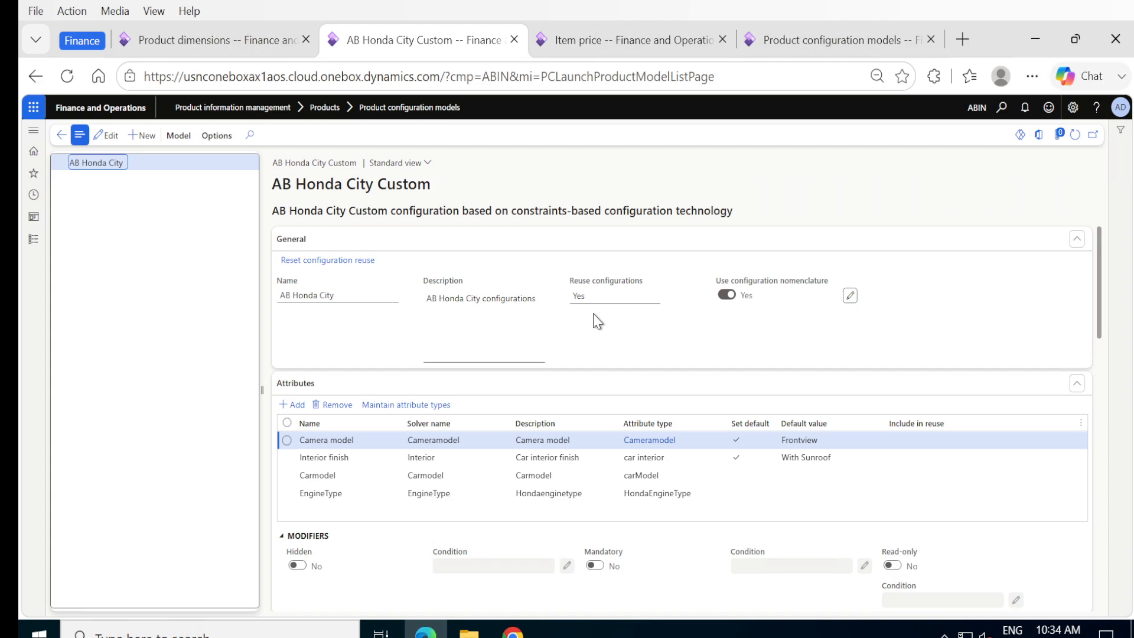